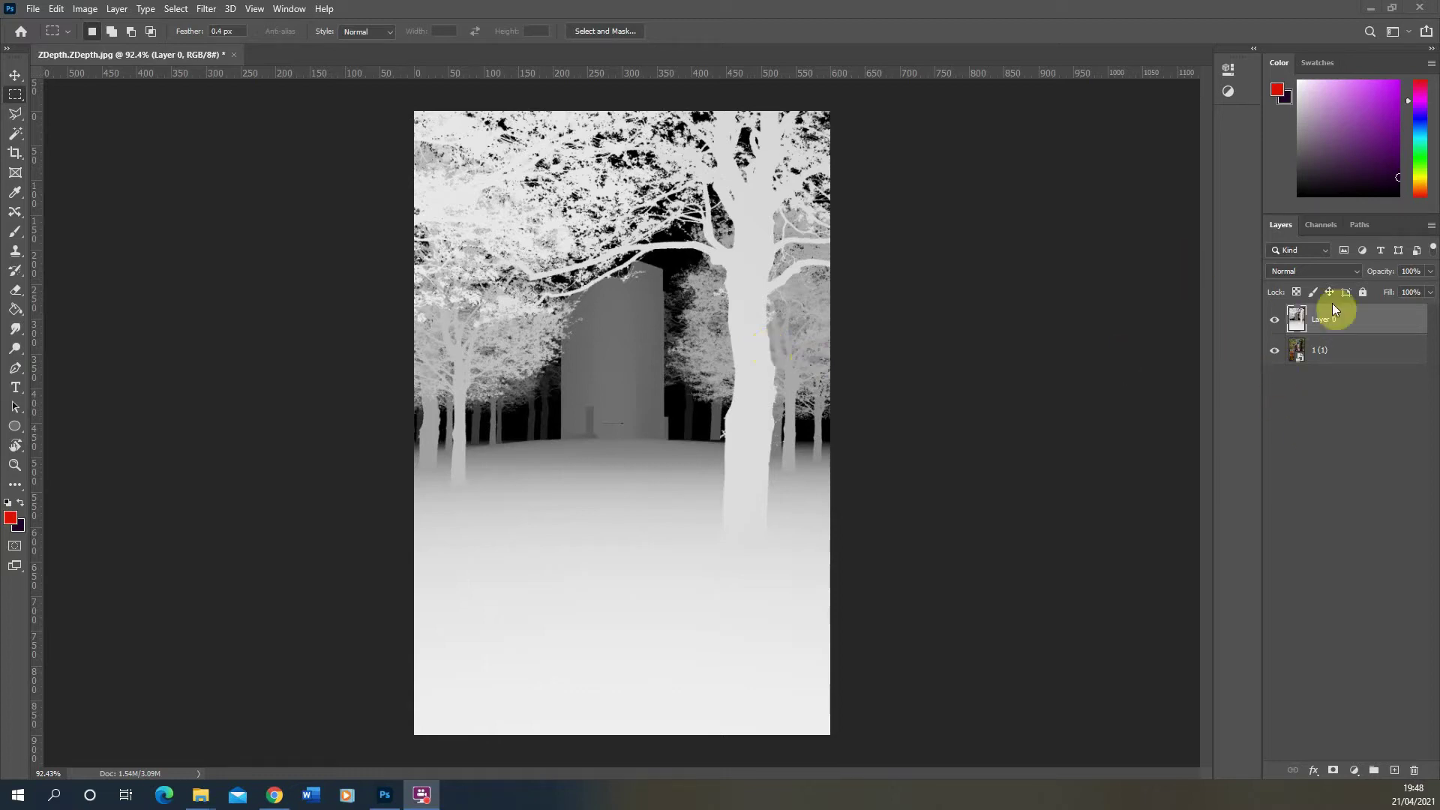
# Check the render under the depth layer, then invert the depth layer's tones with Image > Adjustments > Invert
pyautogui.click(1275, 322)
pyautogui.click(1275, 326)
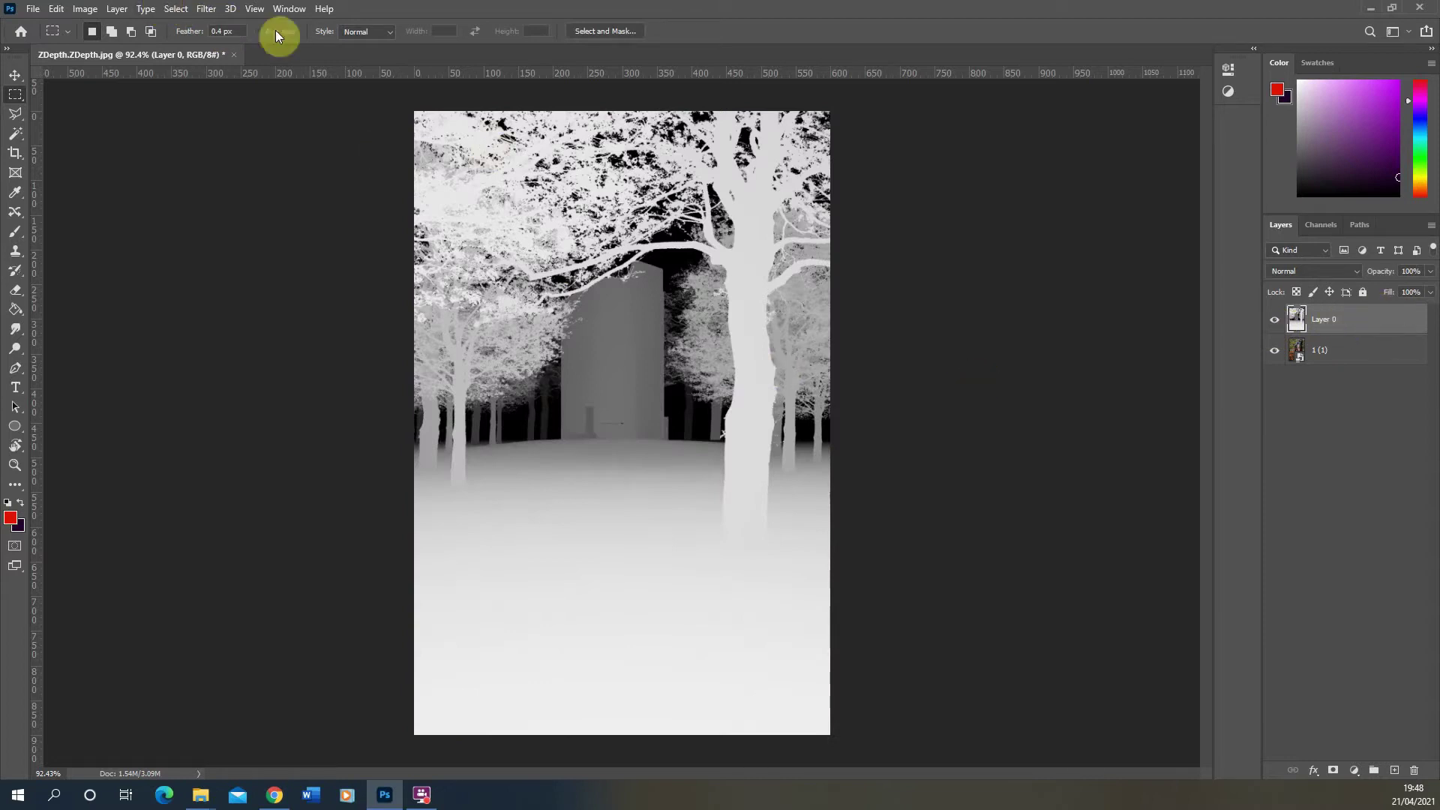
pyautogui.click(85, 10)
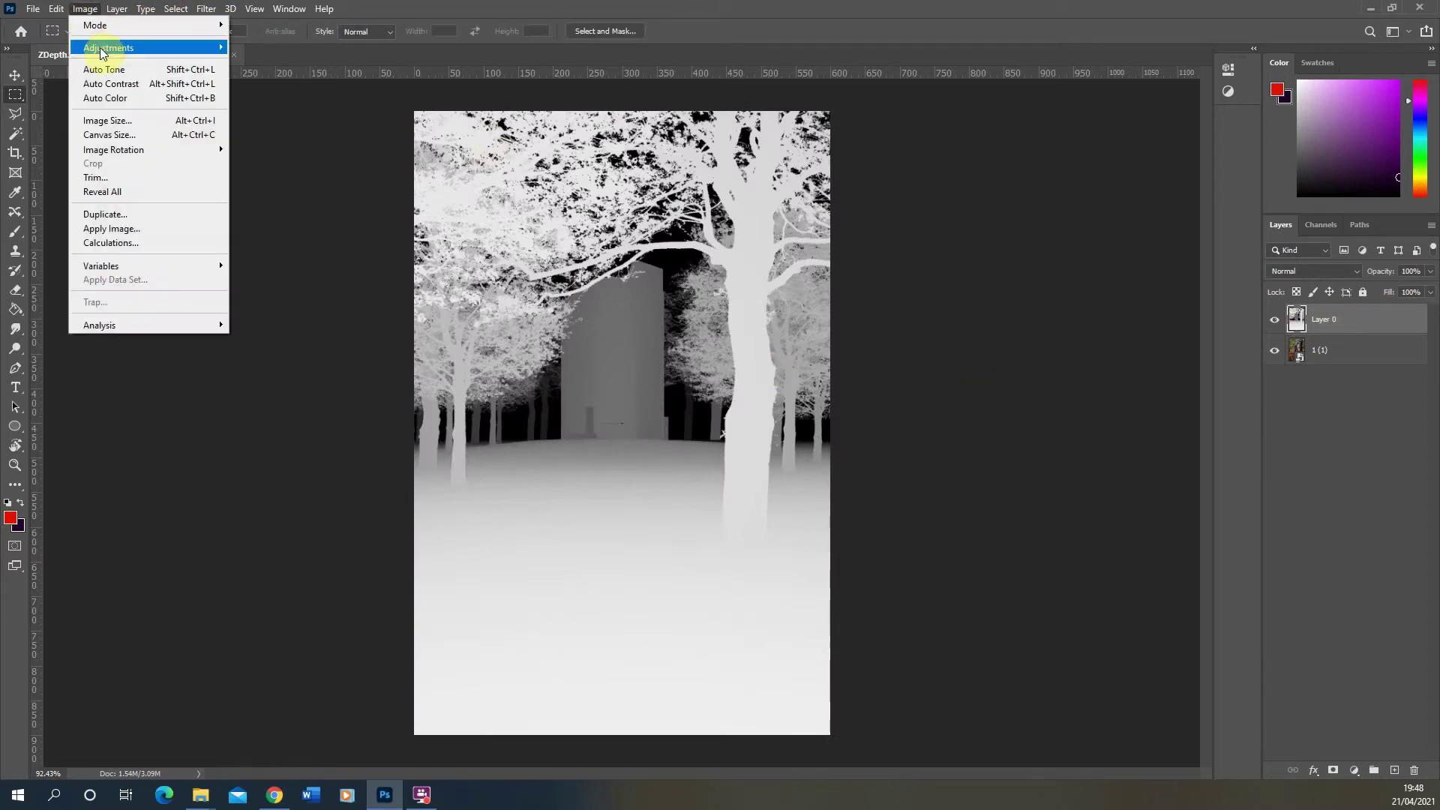
pyautogui.moveTo(112, 47)
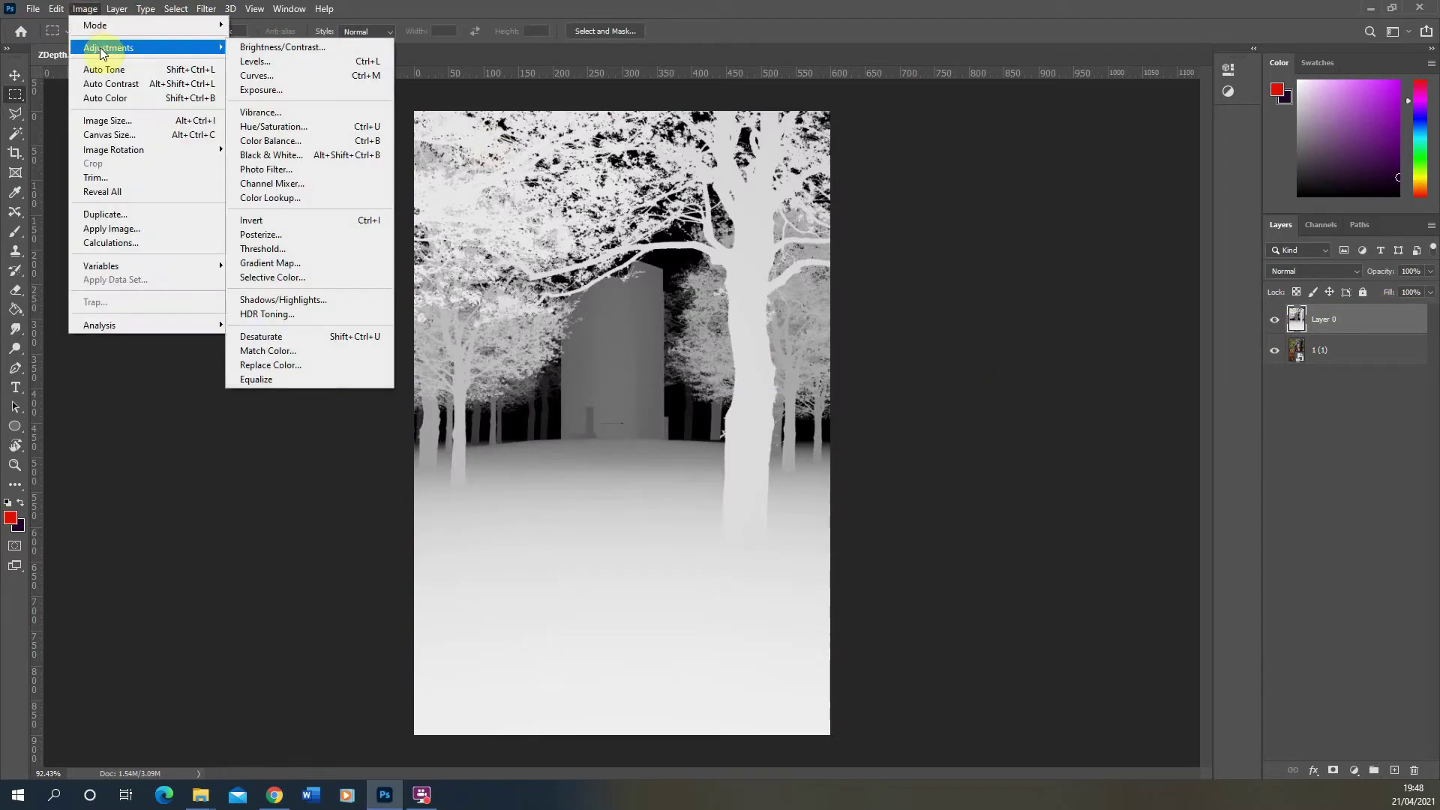
pyautogui.click(285, 219)
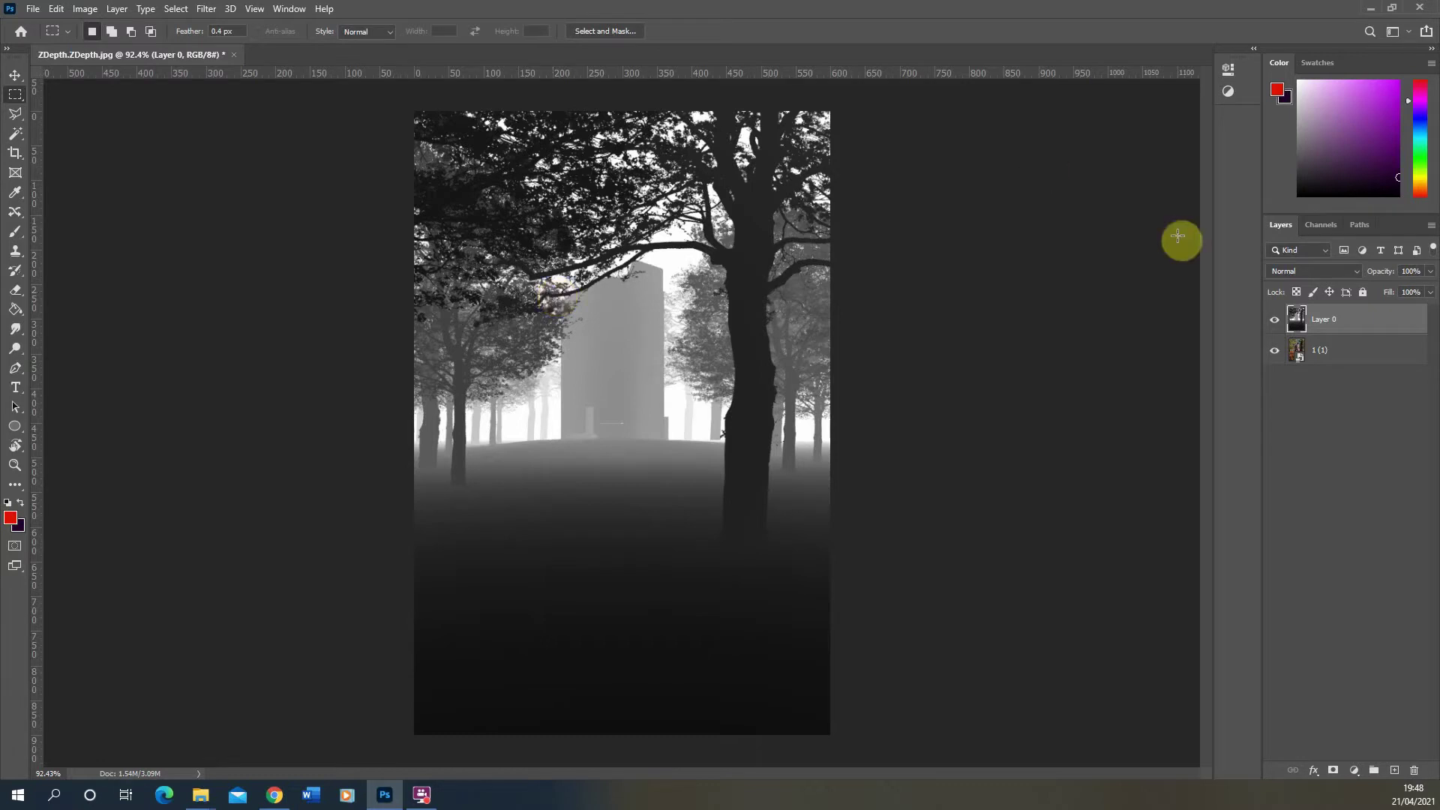
# Set the depth layer's blend mode to Screen with 77% fill
pyautogui.click(1298, 271)
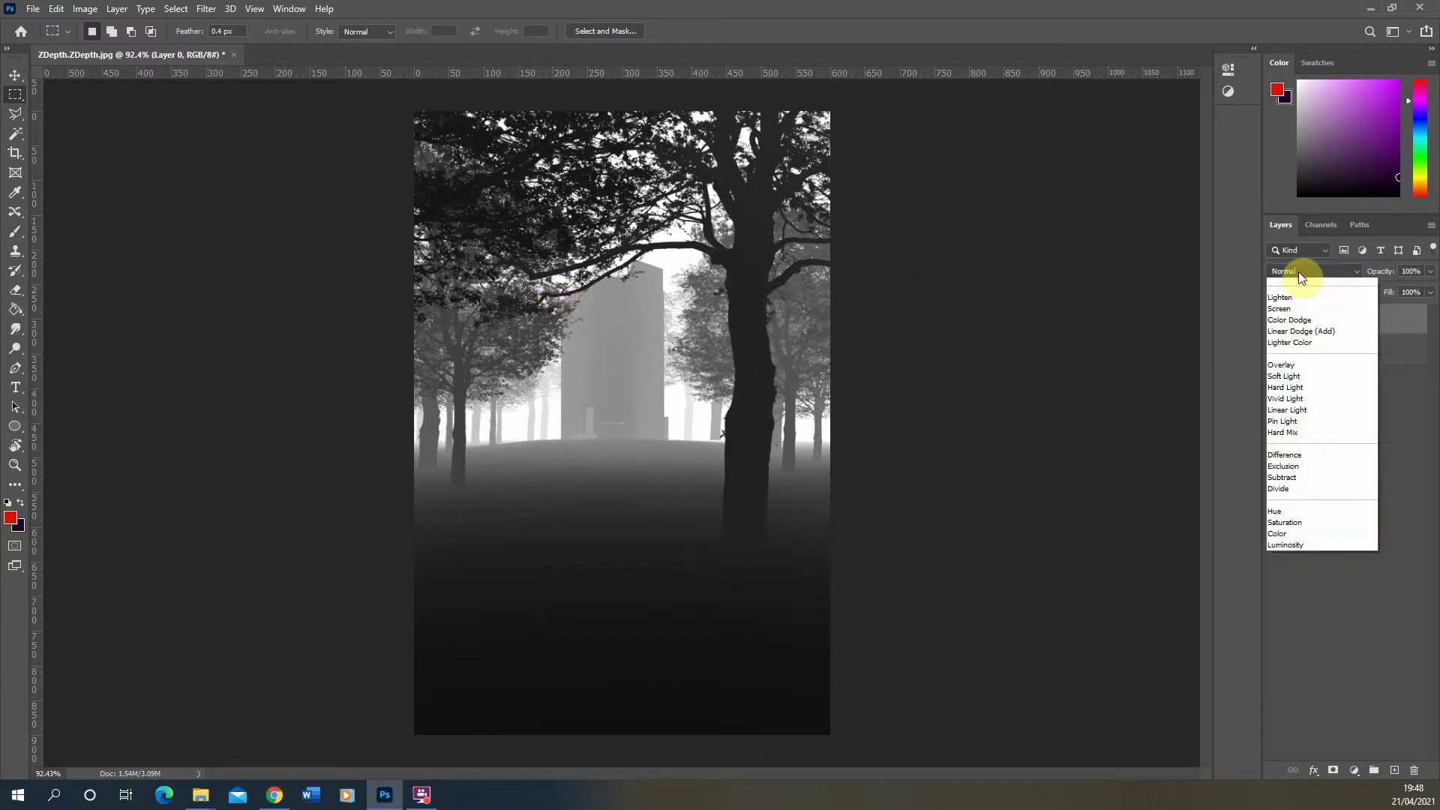
pyautogui.click(1275, 397)
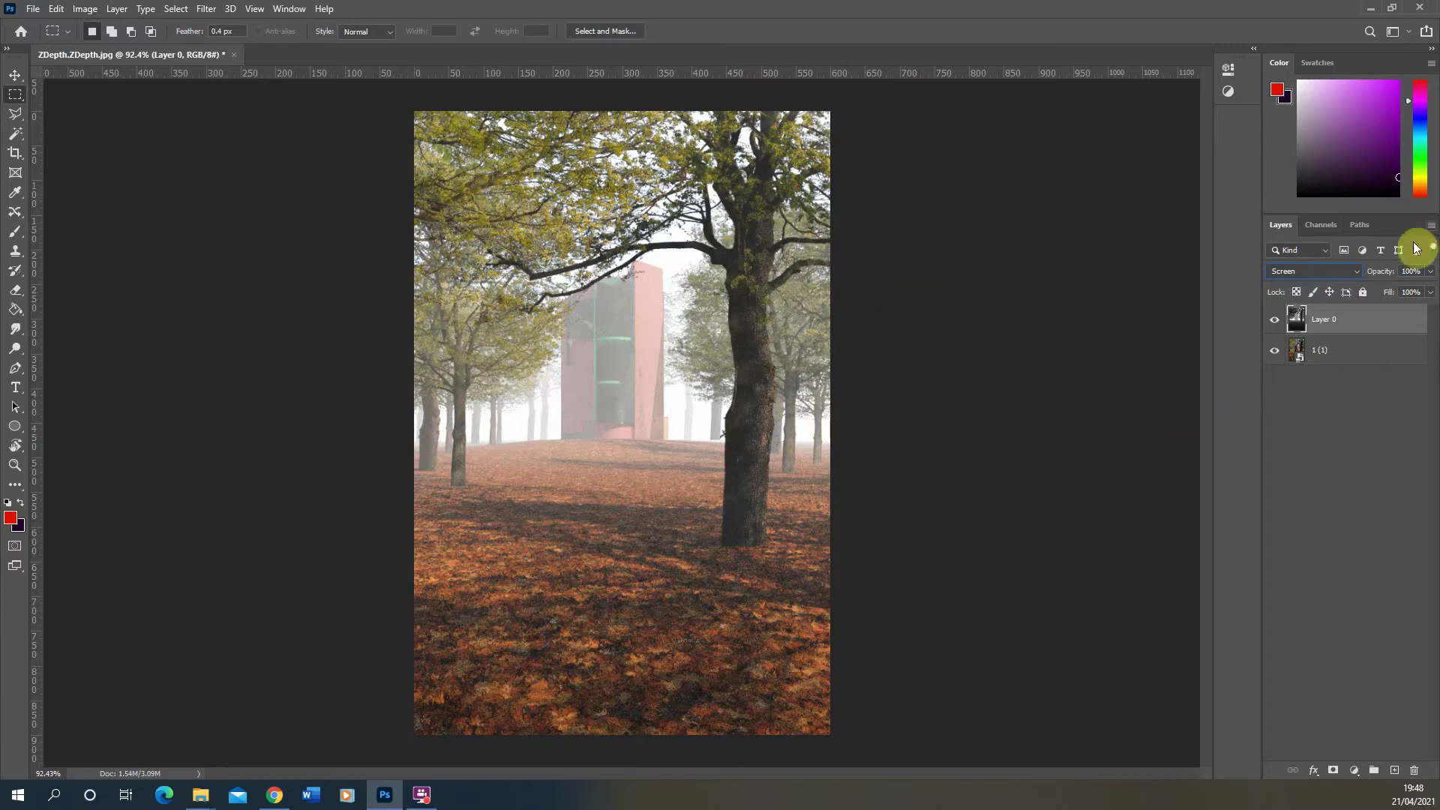
pyautogui.click(1430, 293)
pyautogui.moveTo(1416, 309)
pyautogui.mouseDown()
pyautogui.moveTo(1394, 308)
pyautogui.moveTo(1414, 306)
pyautogui.mouseUp()
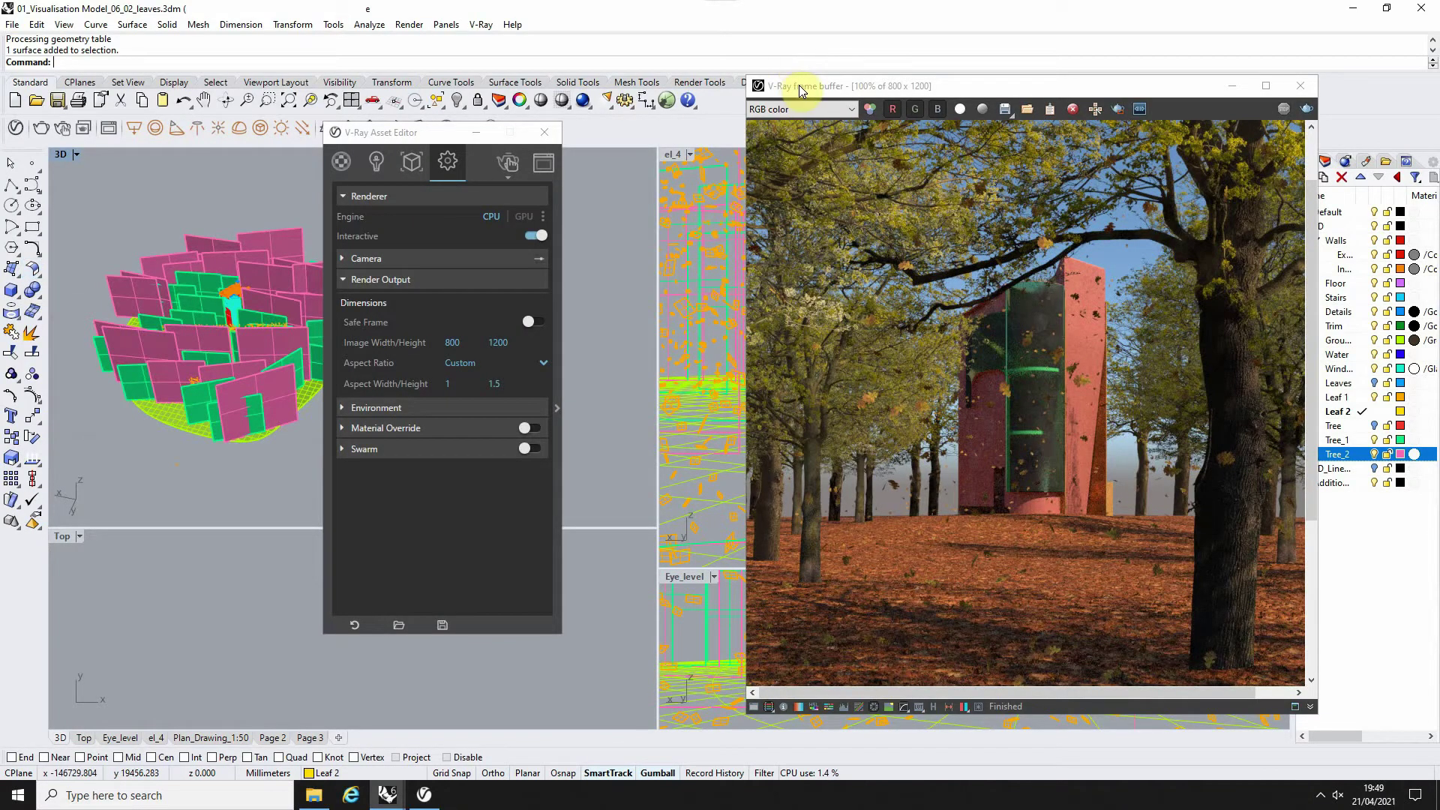
# Place the V-Ray frame buffer to the right of the Asset Editor, orbiting the perspective view
pyautogui.click(799, 84)
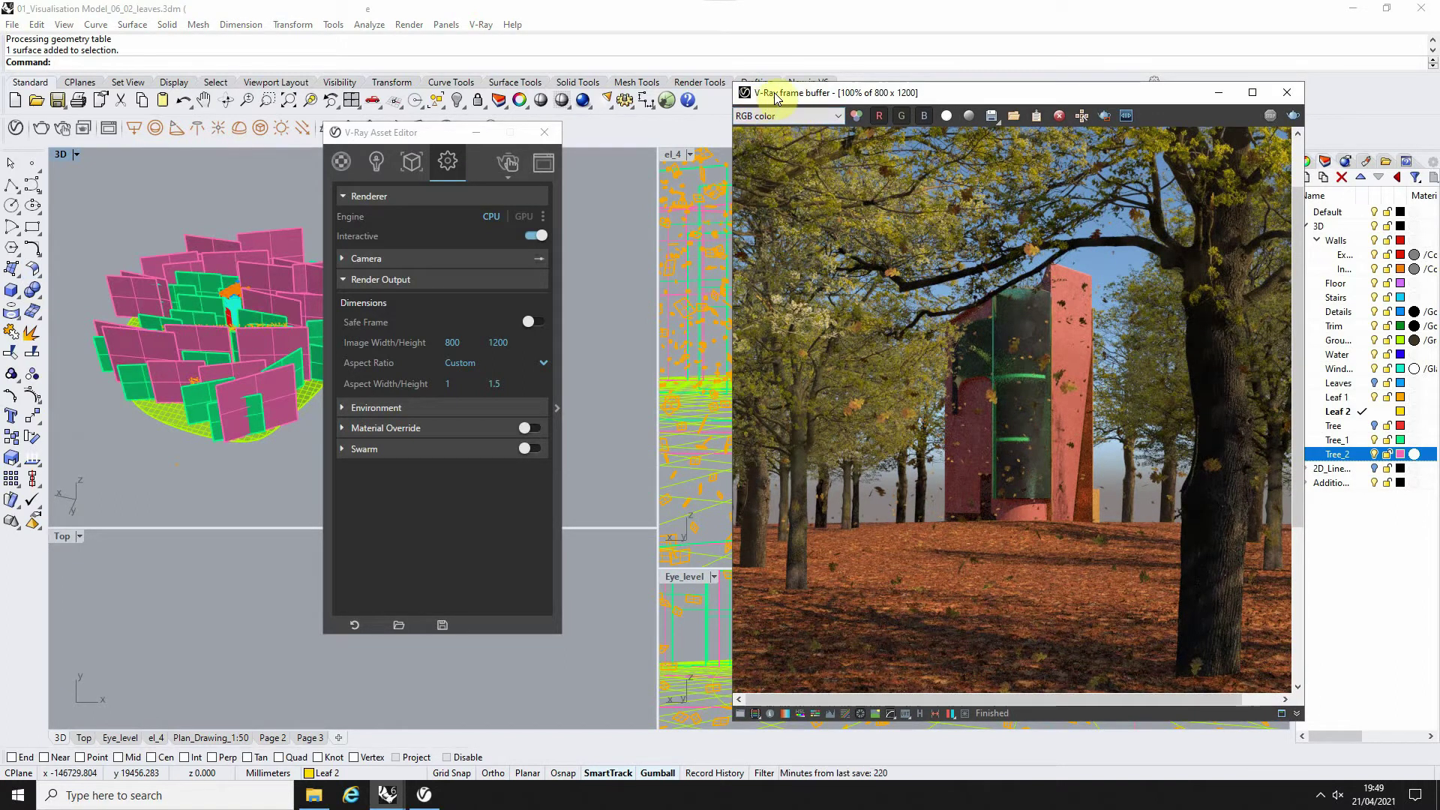
pyautogui.moveTo(776, 98); pyautogui.dragTo(1241, 126)
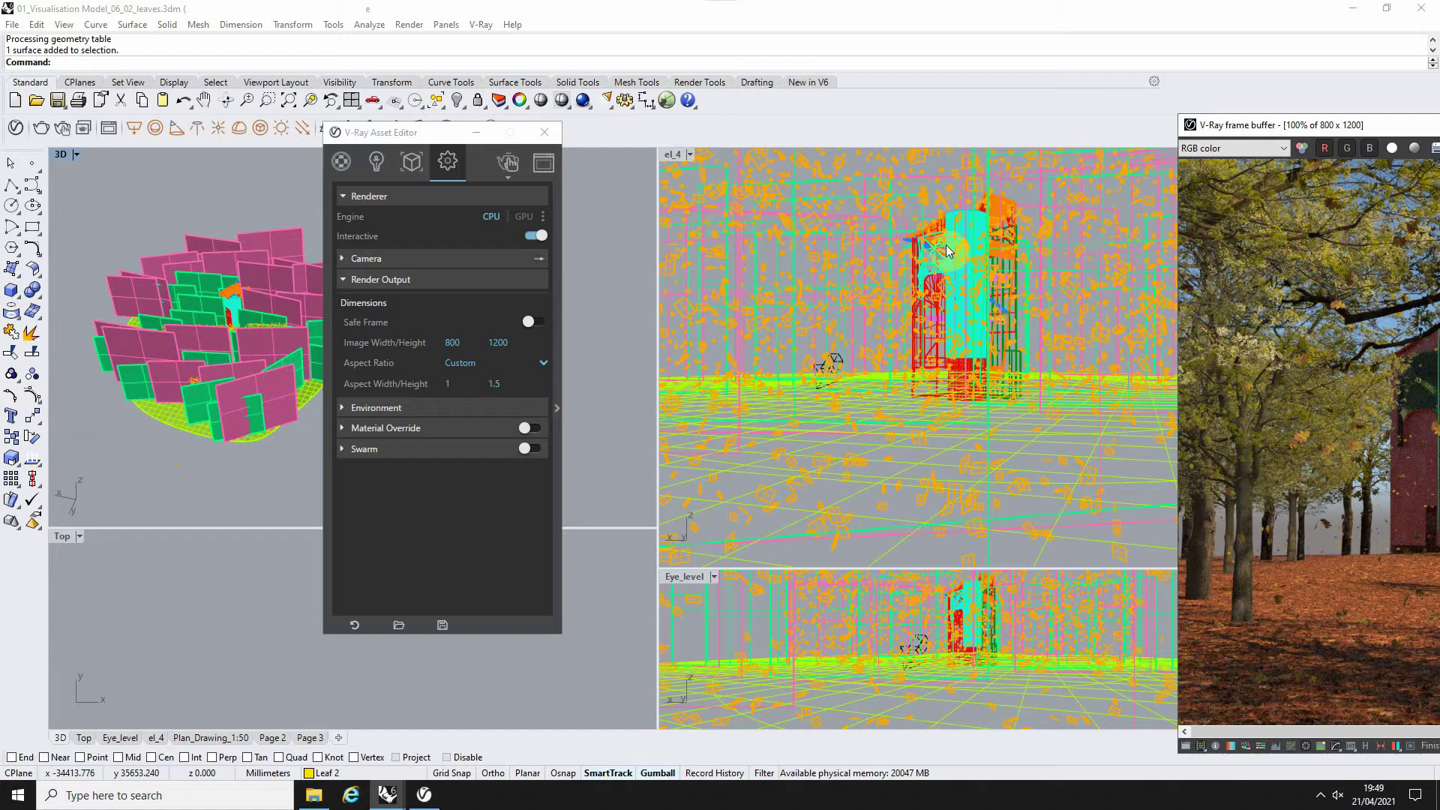
pyautogui.moveTo(1248, 124); pyautogui.dragTo(829, 110)
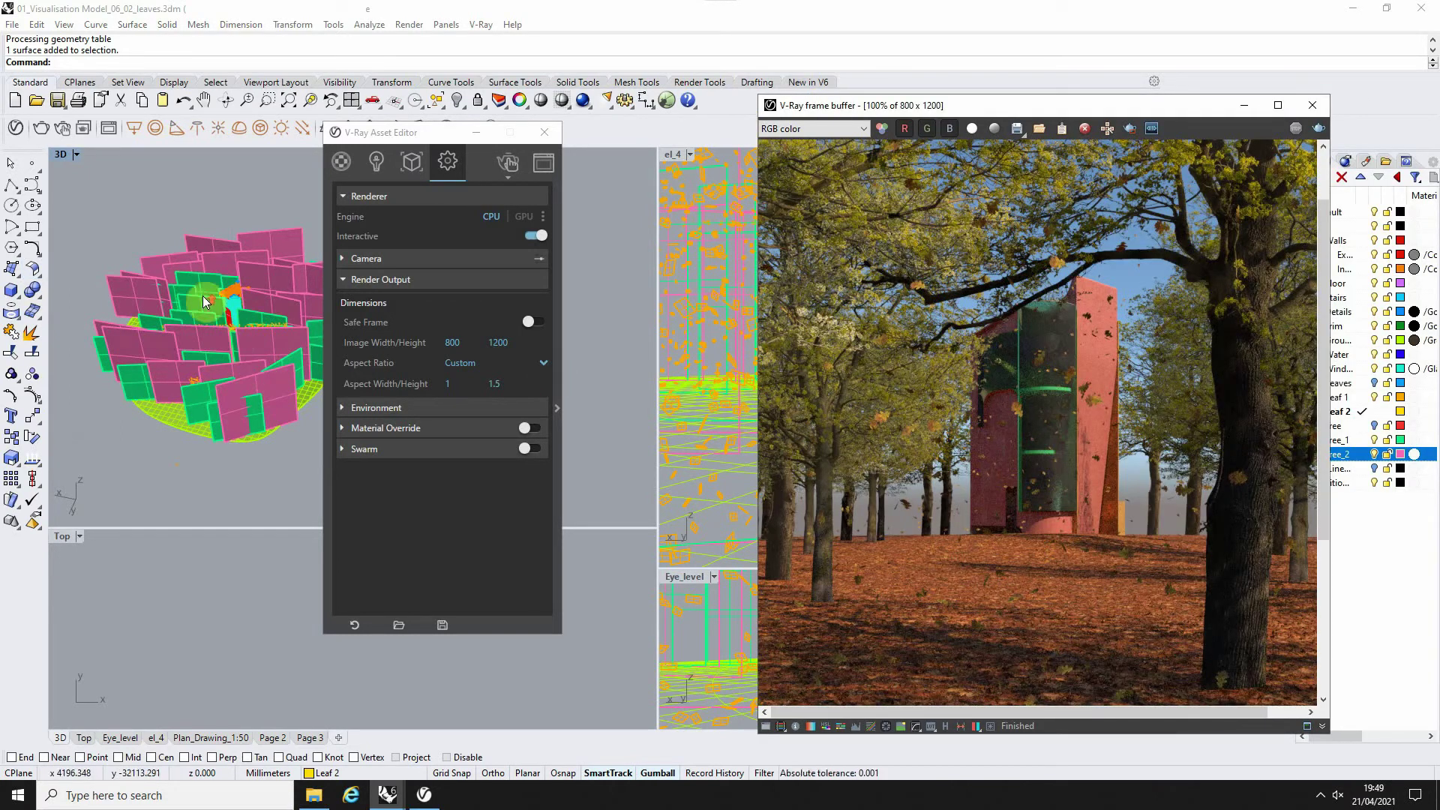
pyautogui.moveTo(202, 295); pyautogui.dragTo(254, 289, button='right')
pyautogui.moveTo(525, 132); pyautogui.dragTo(717, 132)
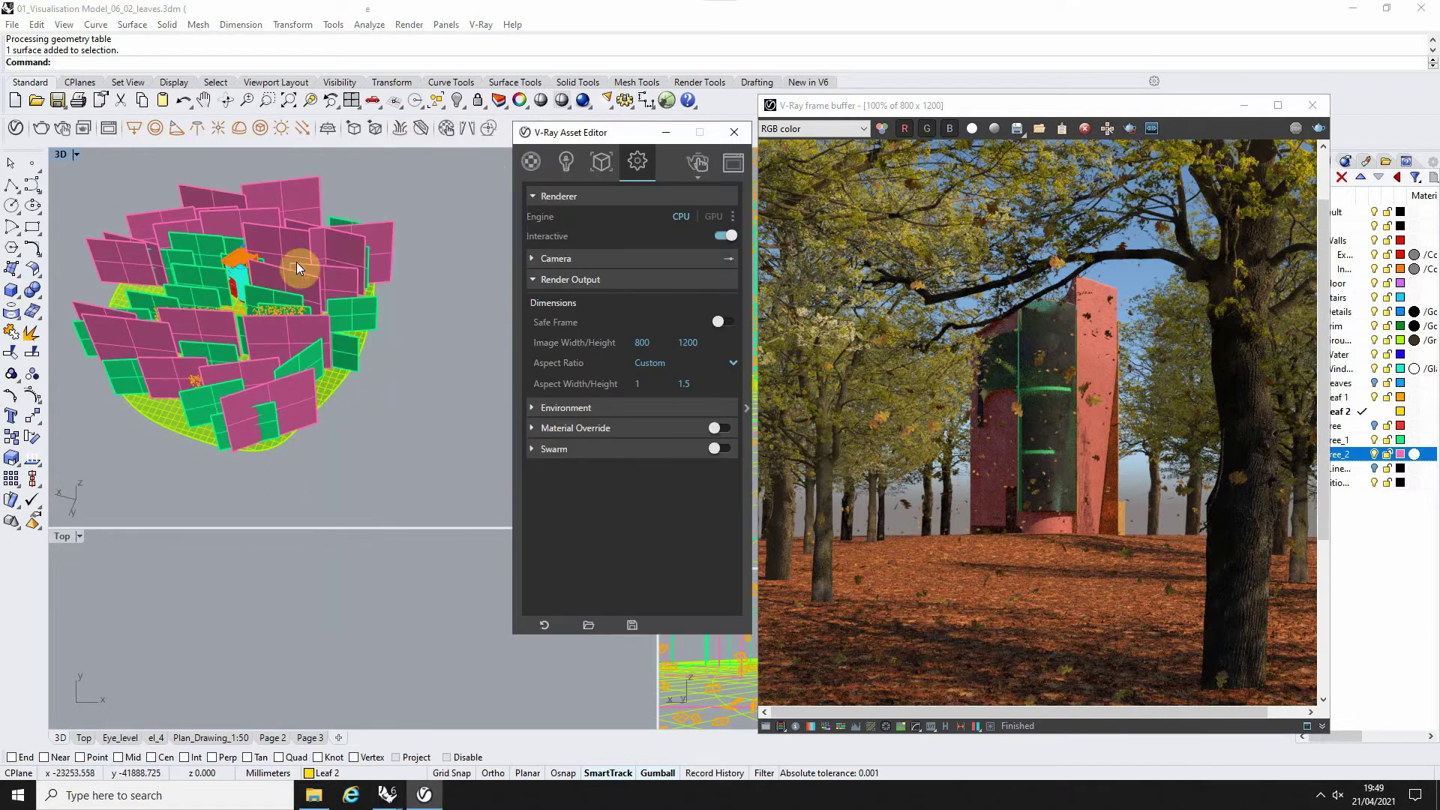
pyautogui.moveTo(593, 138); pyautogui.dragTo(369, 163)
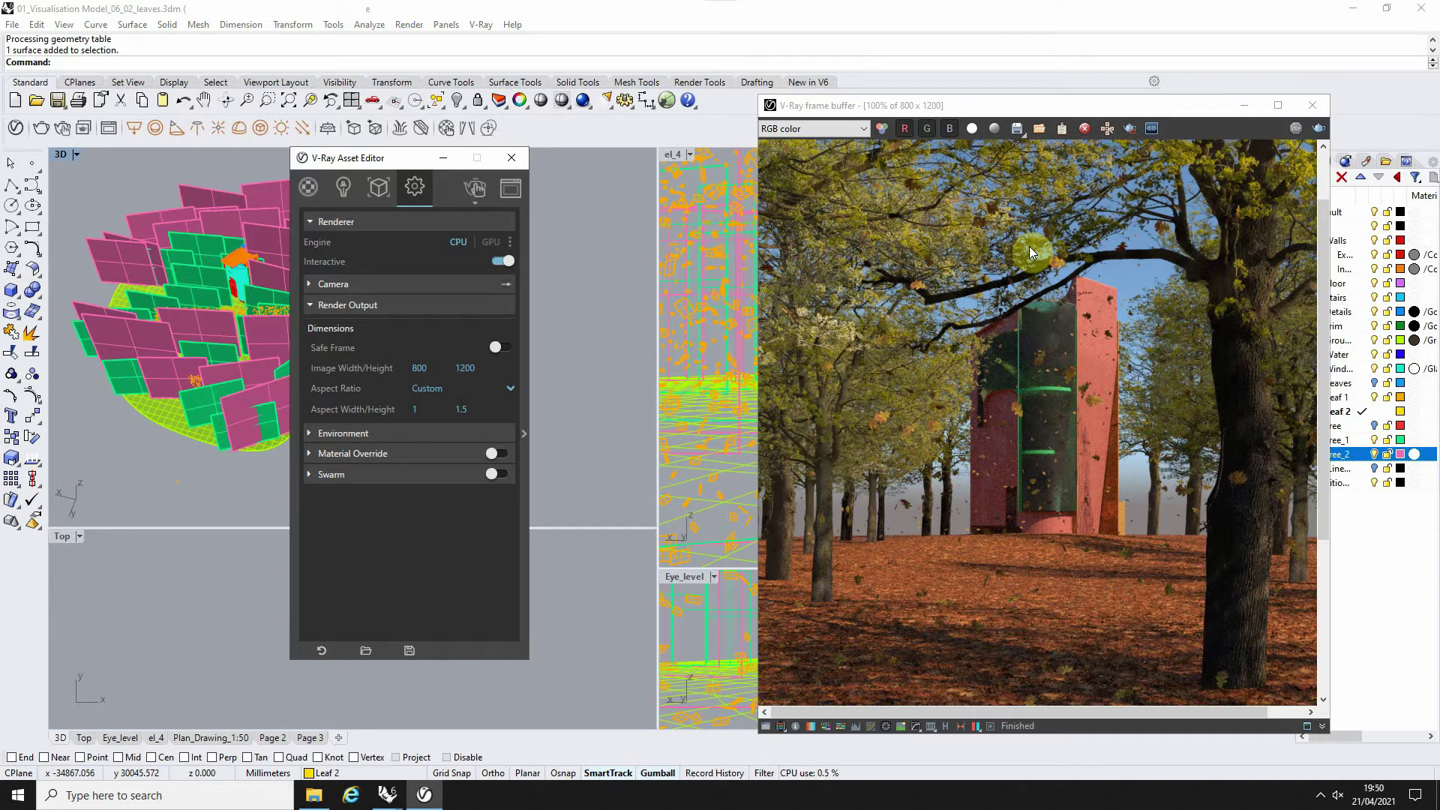
# Inspect the render's Alpha channel in the frame buffer, then return to RGB color
pyautogui.click(809, 135)
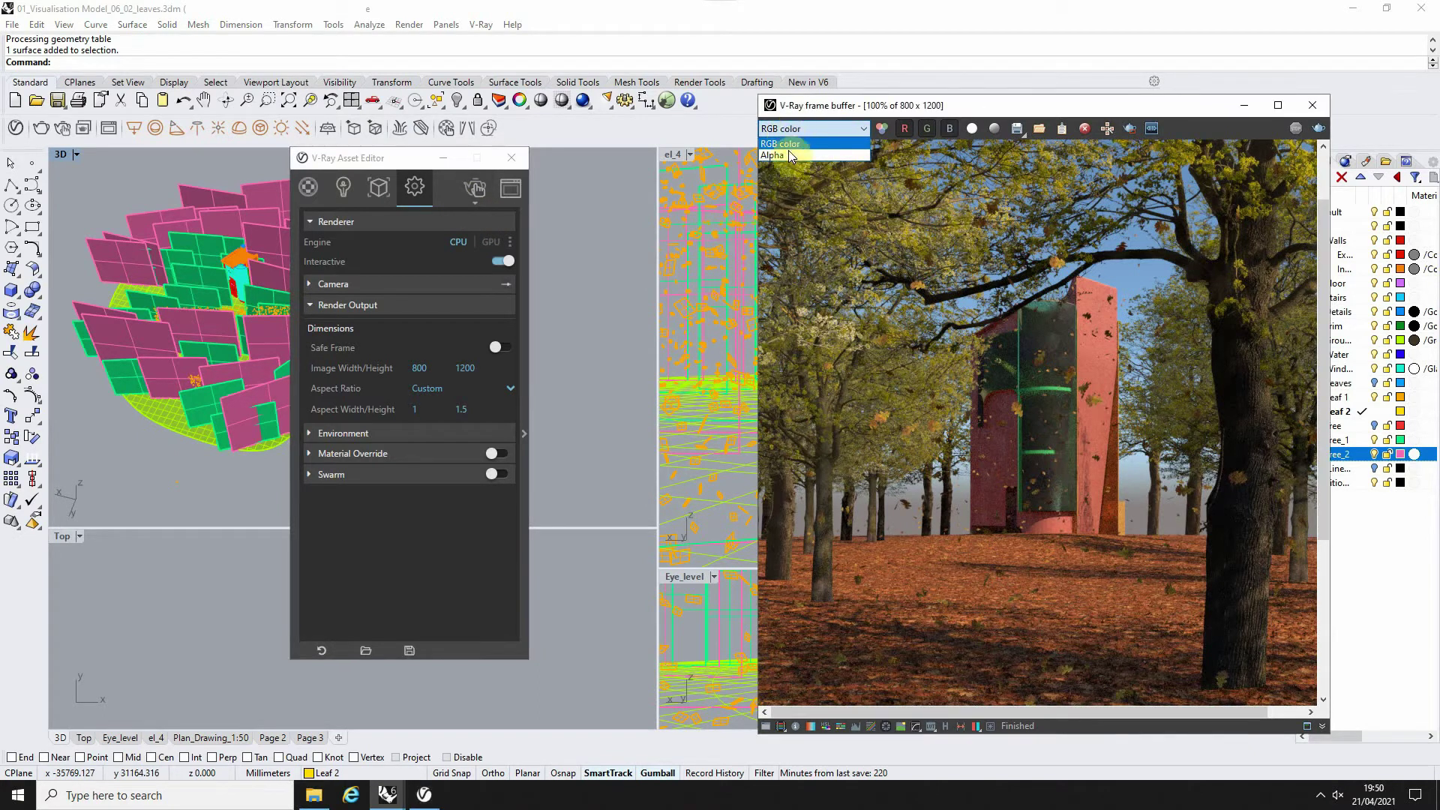
pyautogui.click(779, 155)
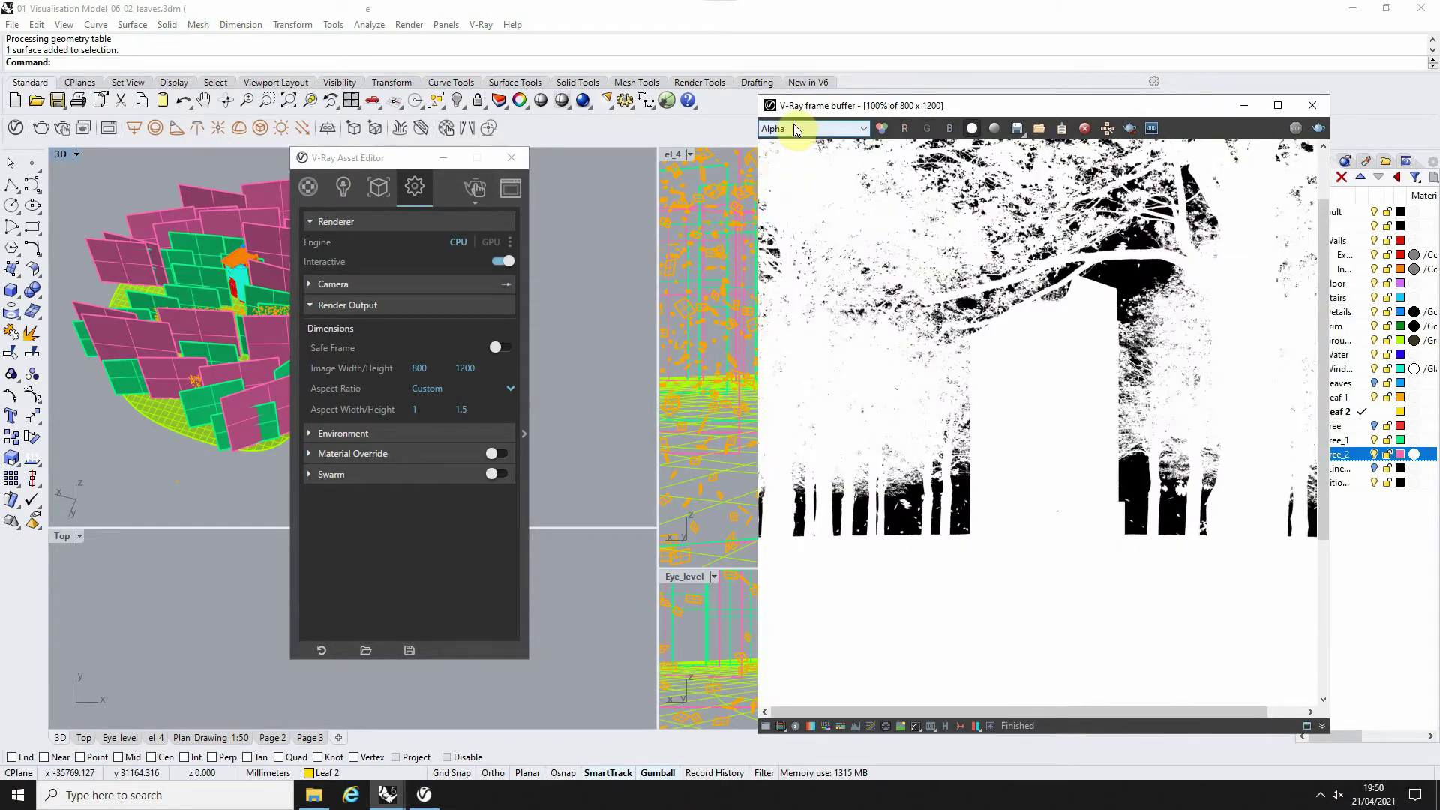
pyautogui.click(794, 123)
pyautogui.click(795, 142)
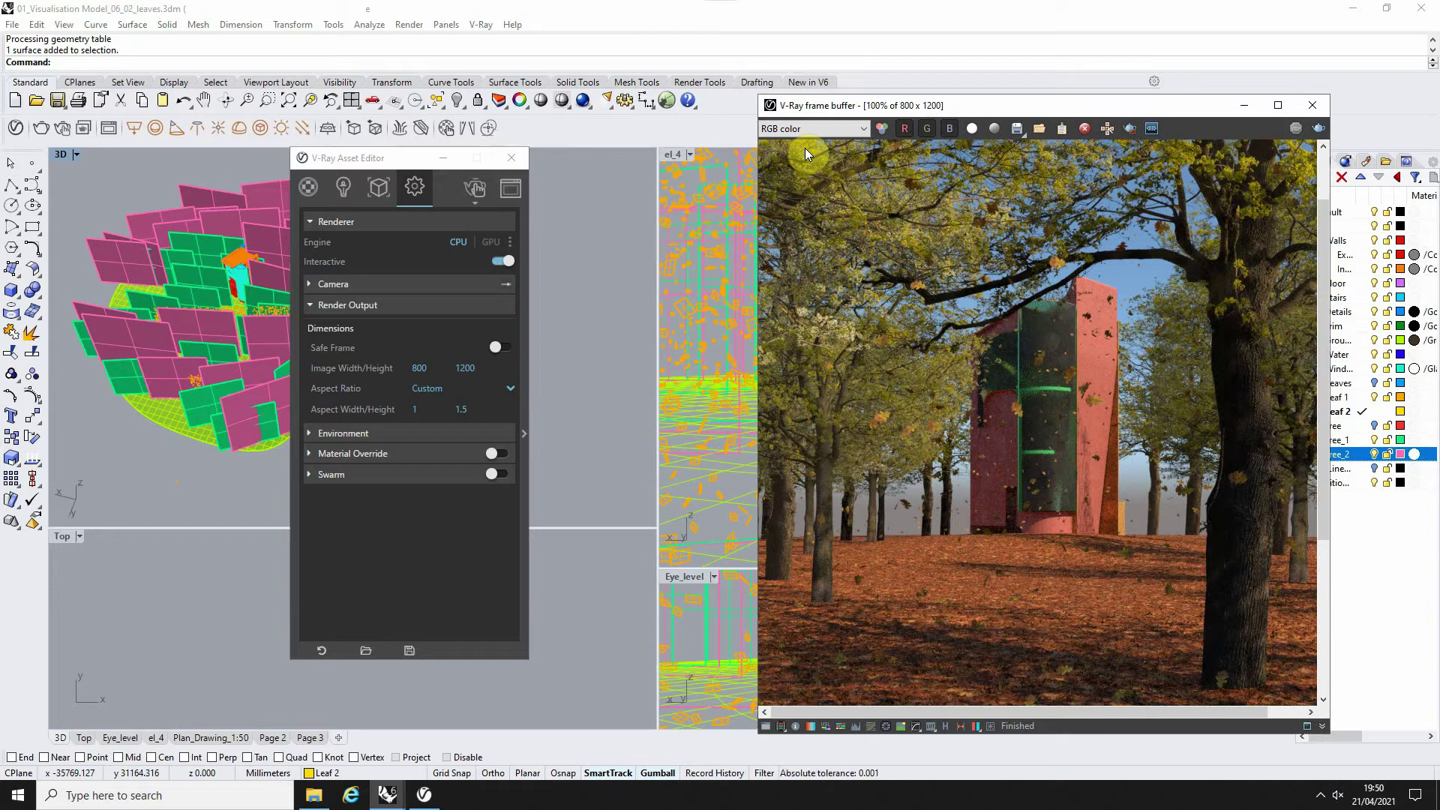
pyautogui.click(808, 133)
pyautogui.click(798, 156)
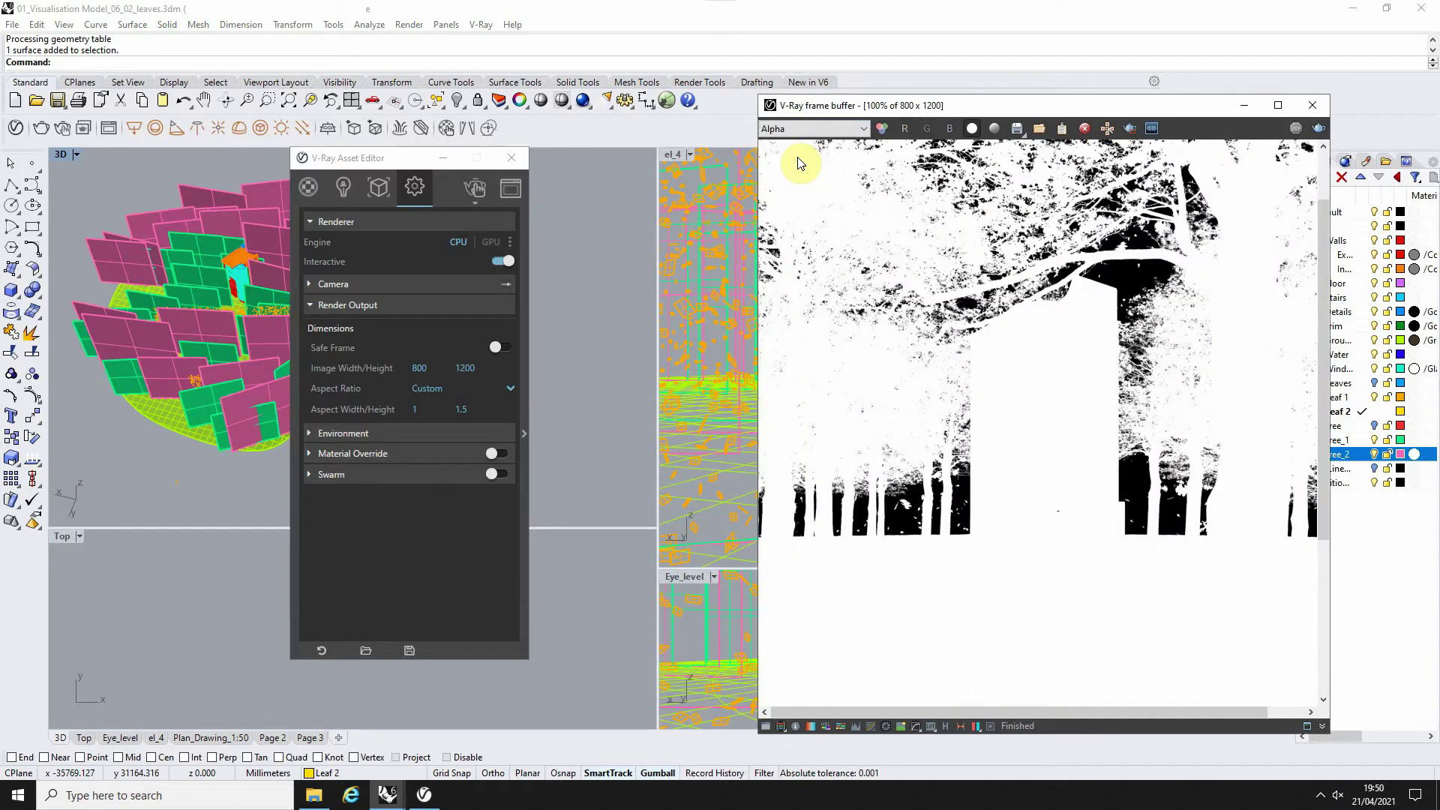
pyautogui.scroll(-2, 934, 450)
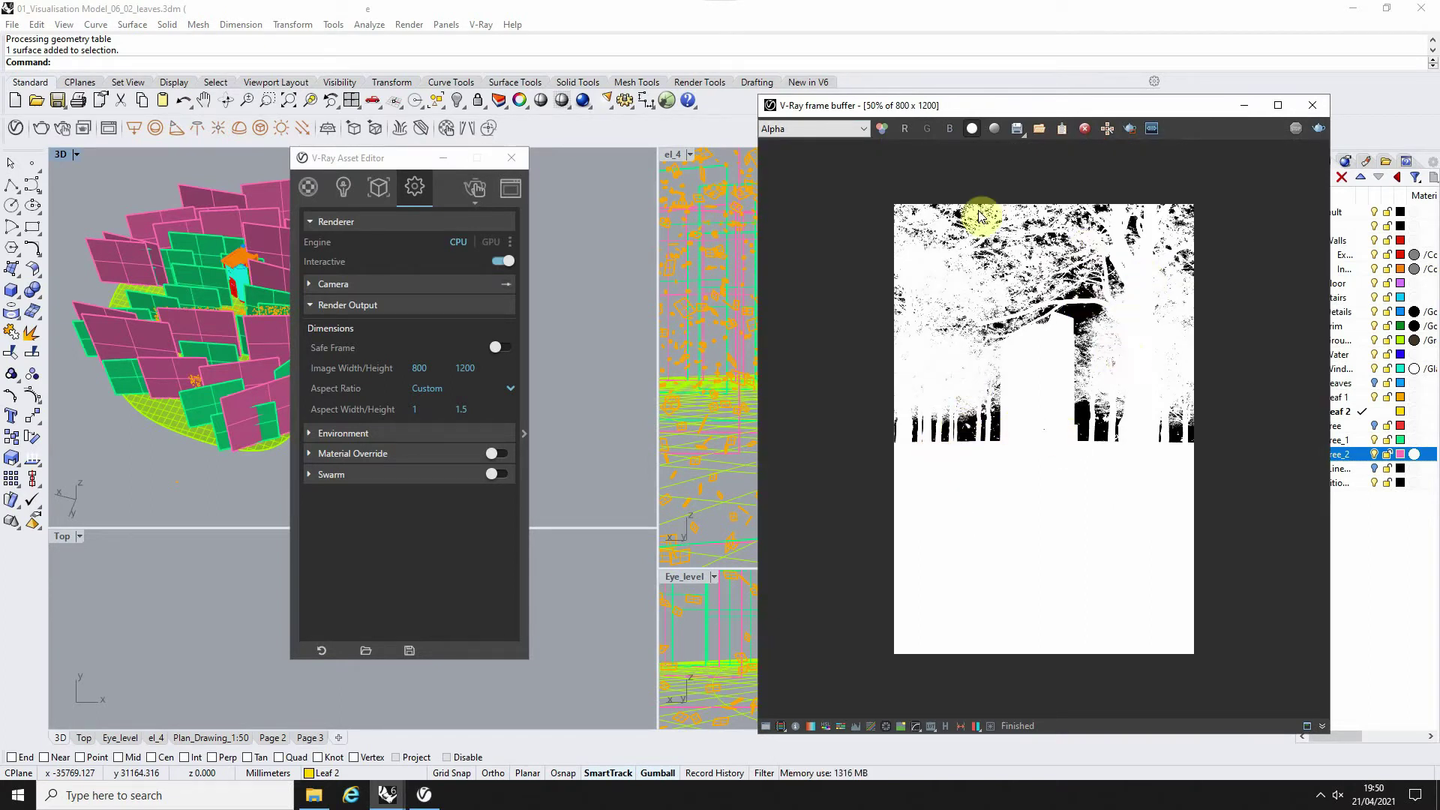
pyautogui.click(817, 126)
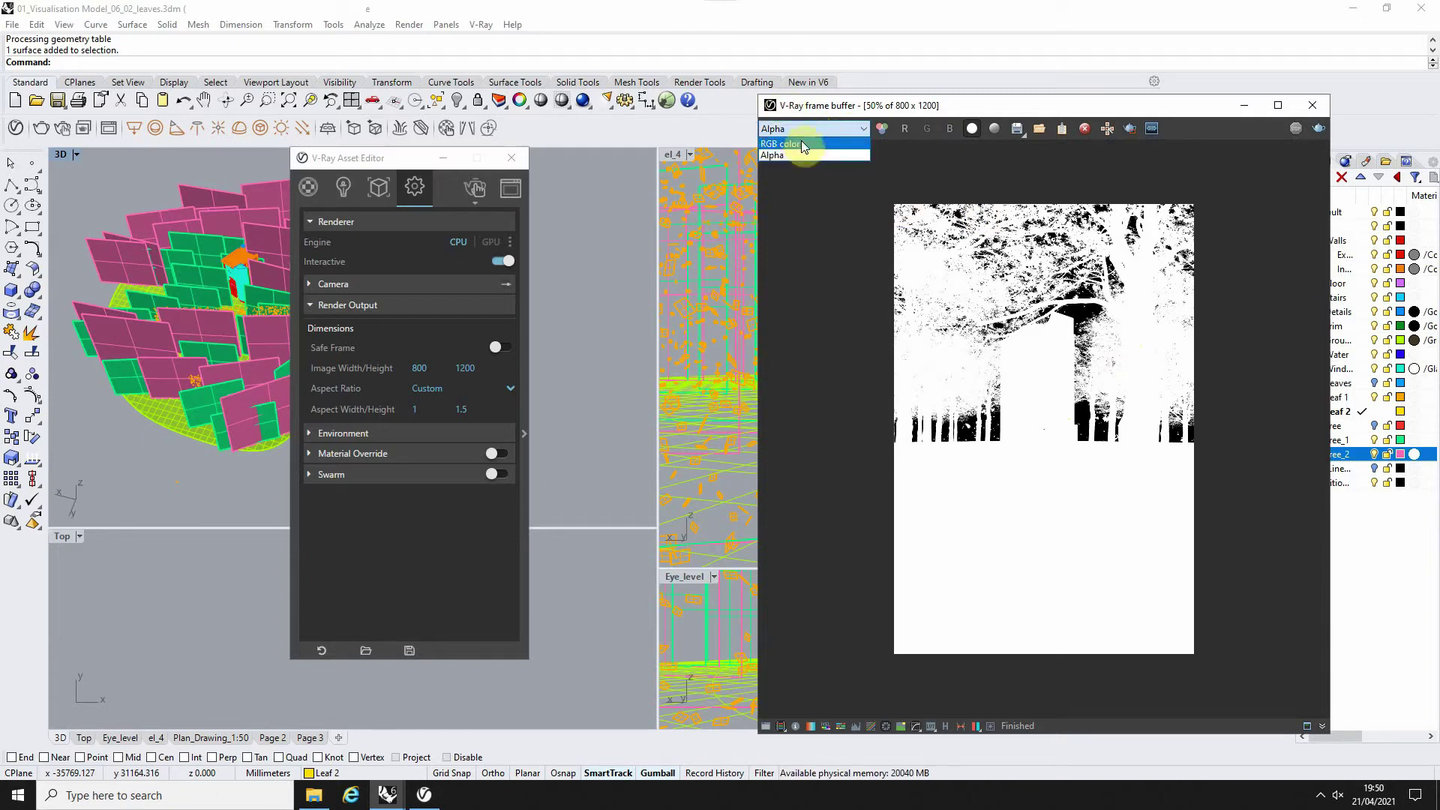
pyautogui.click(818, 143)
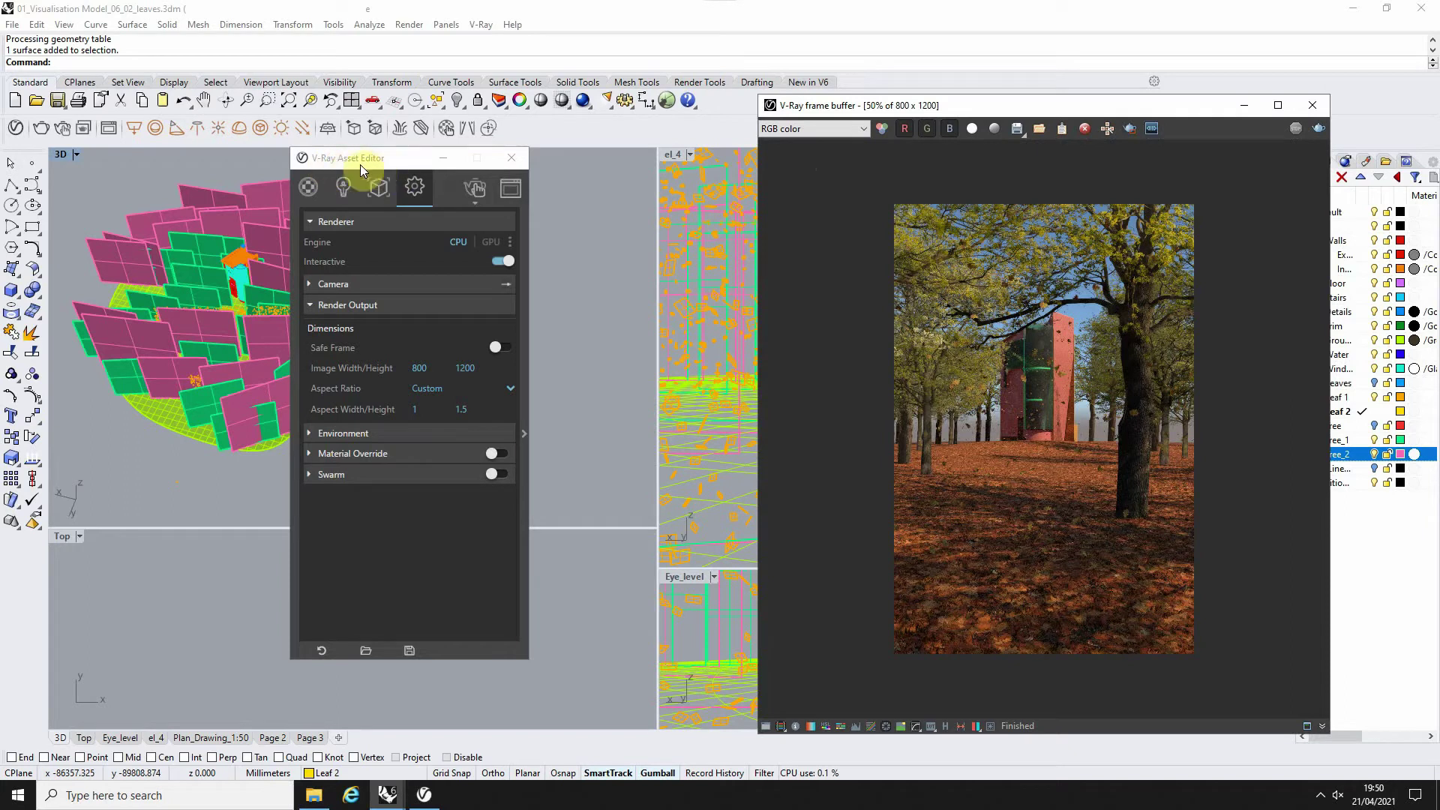
# Reopen the V-Ray Asset Editor on Settings with the advanced render panel expanded
pyautogui.click(512, 158)
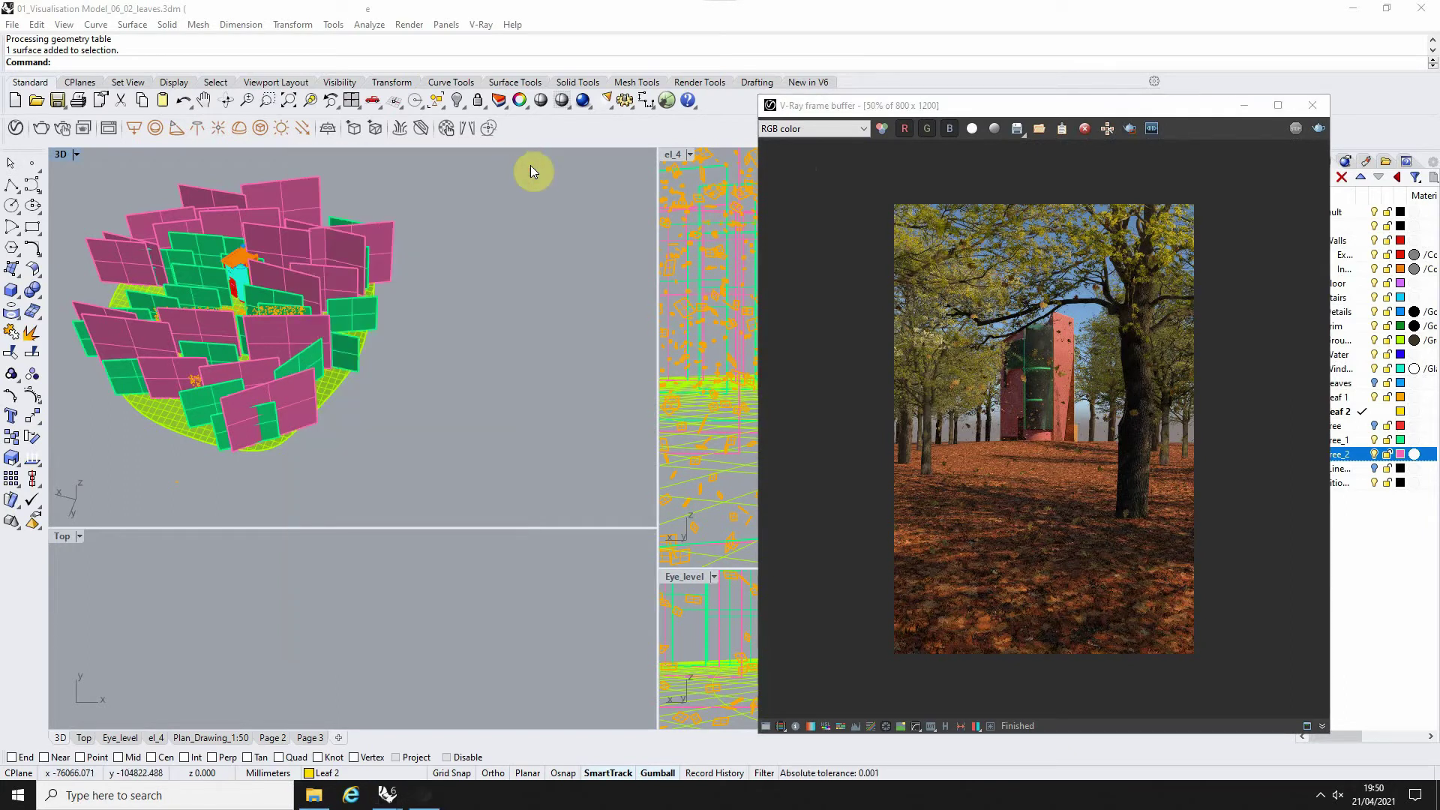
pyautogui.click(16, 130)
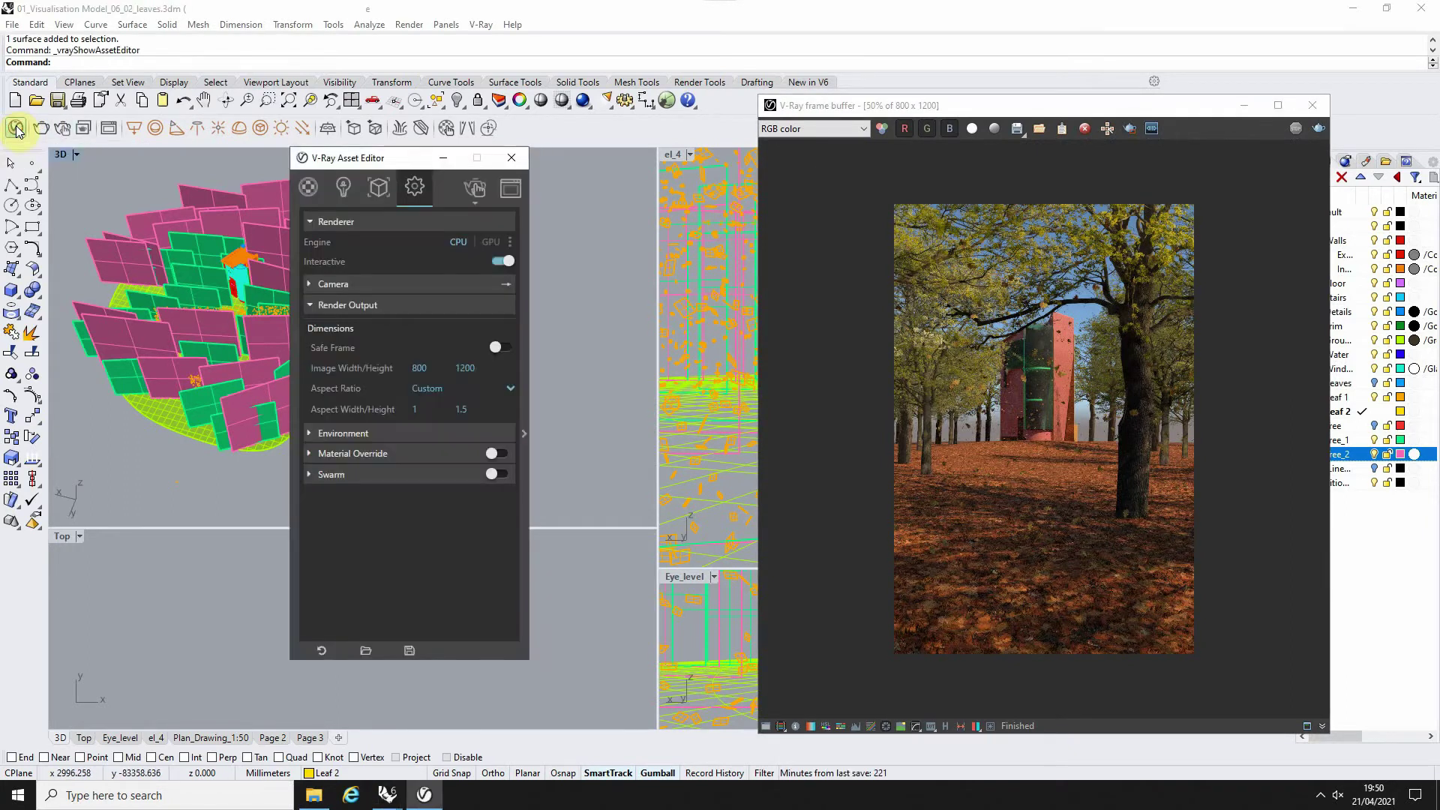
pyautogui.click(416, 187)
pyautogui.click(524, 435)
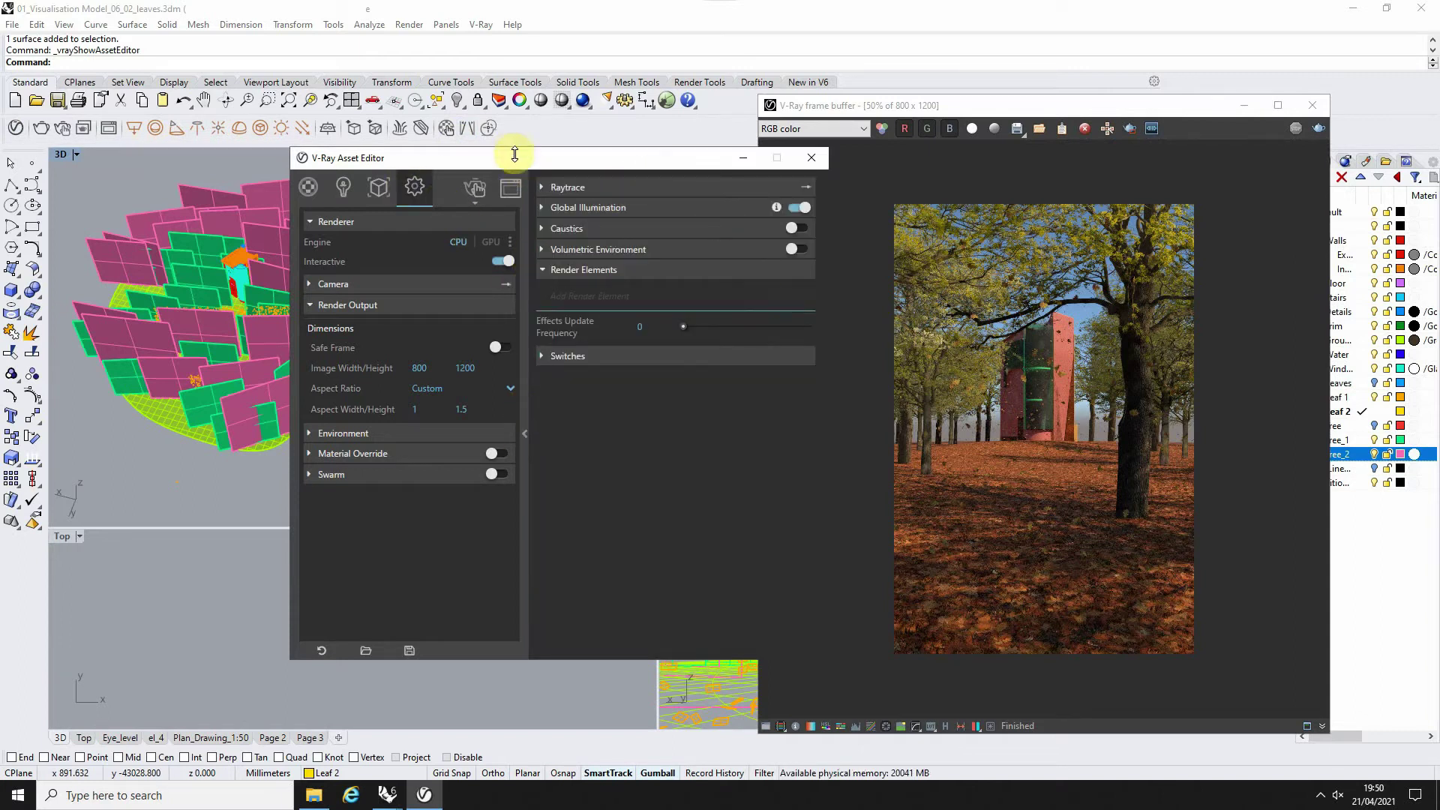
pyautogui.moveTo(514, 154); pyautogui.dragTo(362, 150)
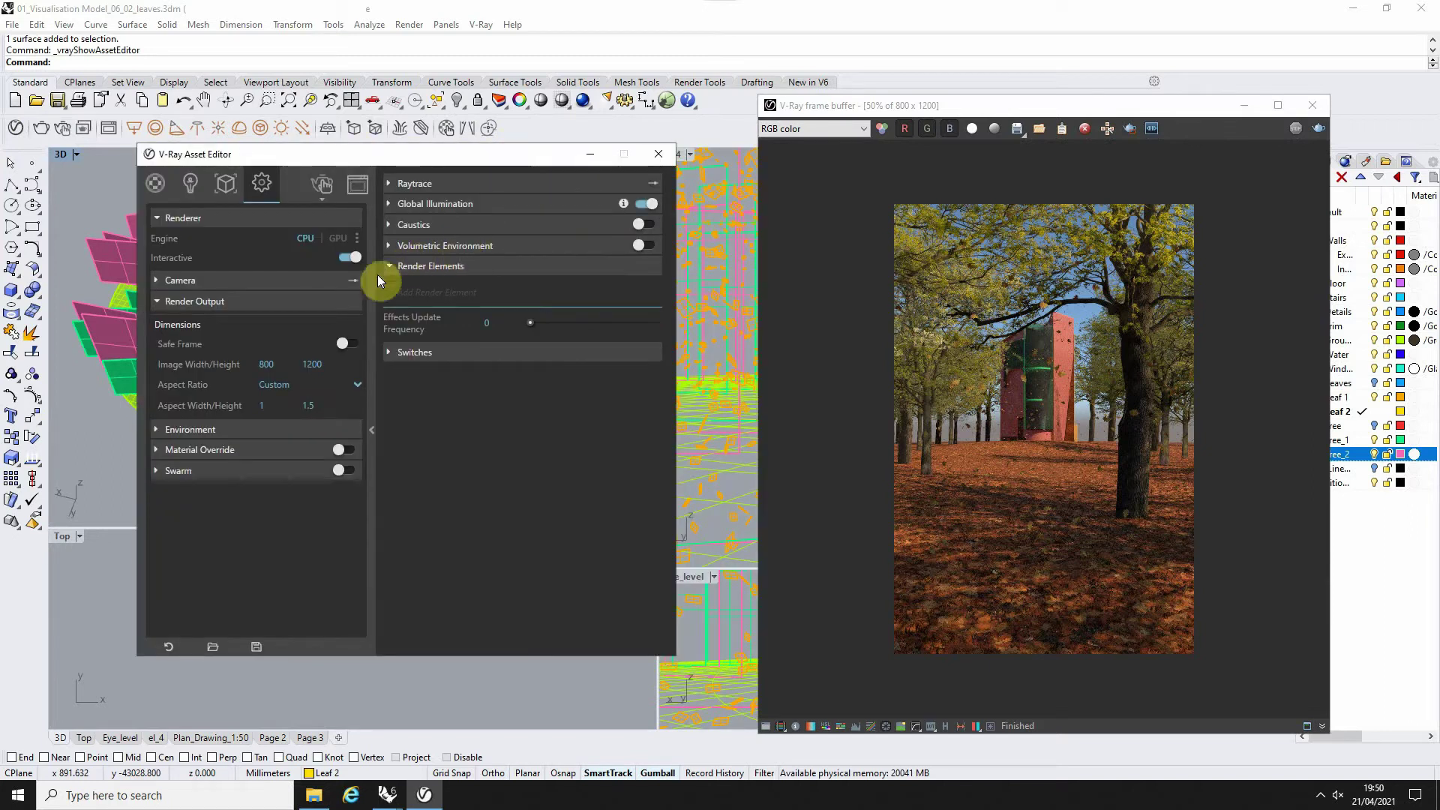
# Add a ZDepth render element and expand its settings (Near 0, Far 500)
pyautogui.click(431, 291)
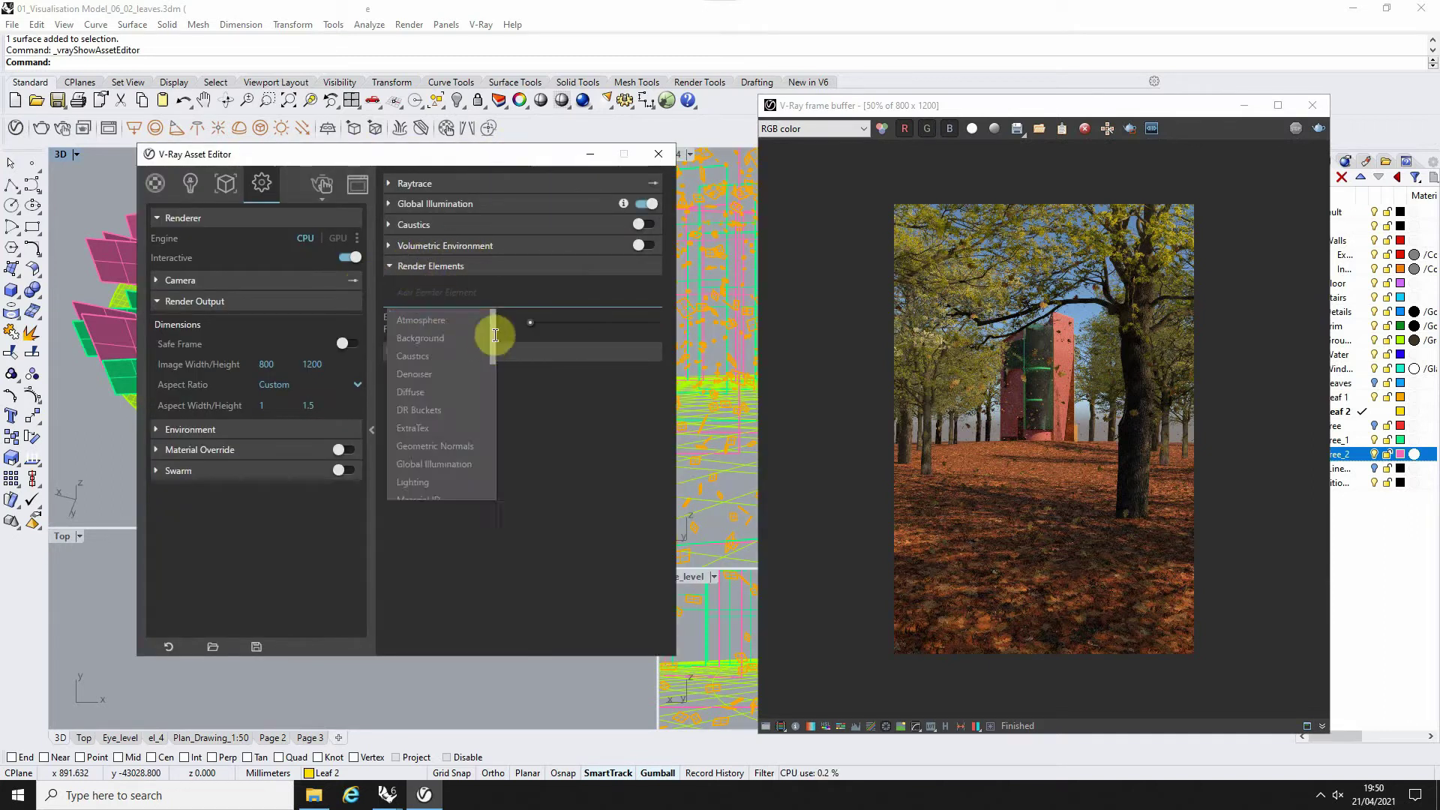
pyautogui.click(488, 345)
pyautogui.click(430, 288)
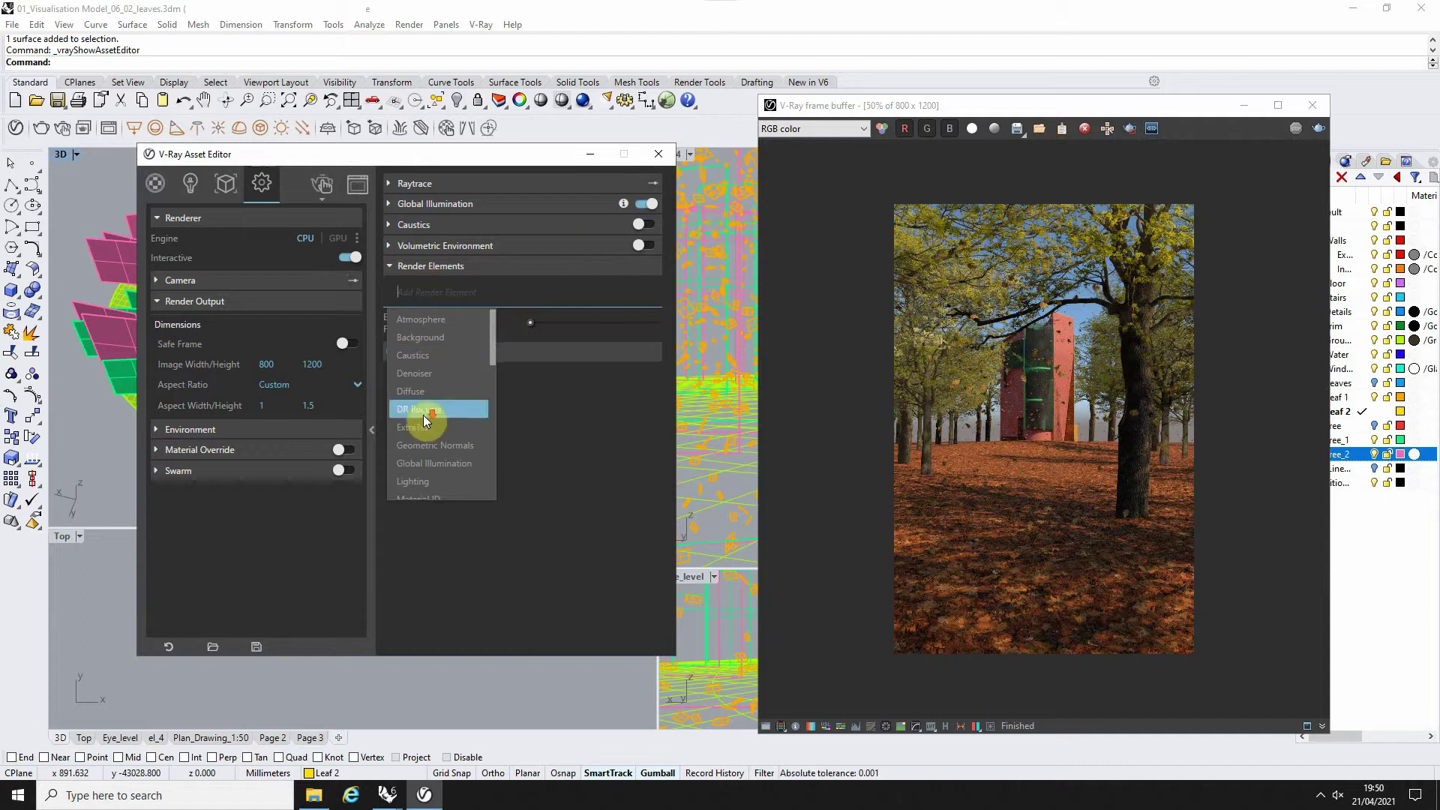
pyautogui.scroll(-8, 423, 416)
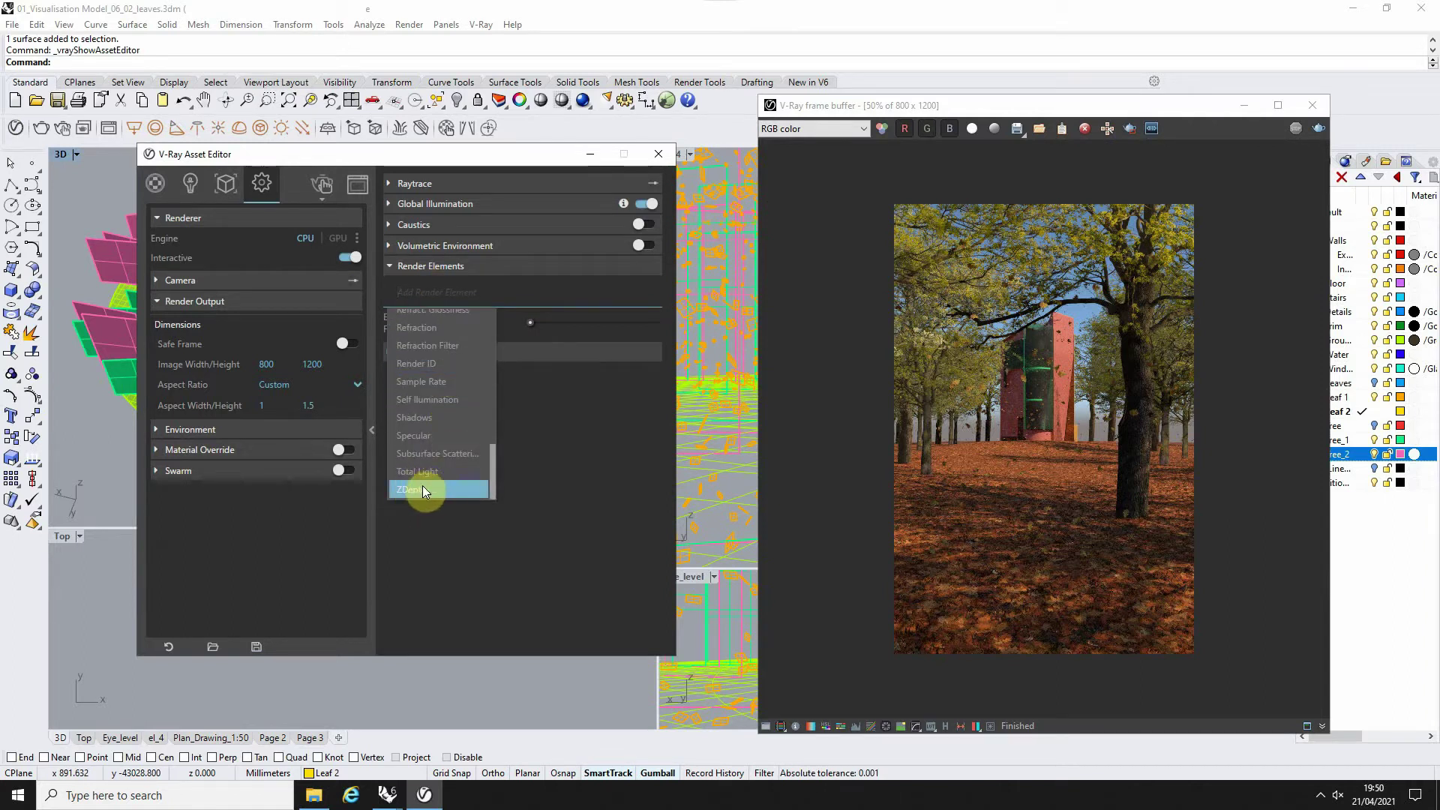
pyautogui.click(423, 489)
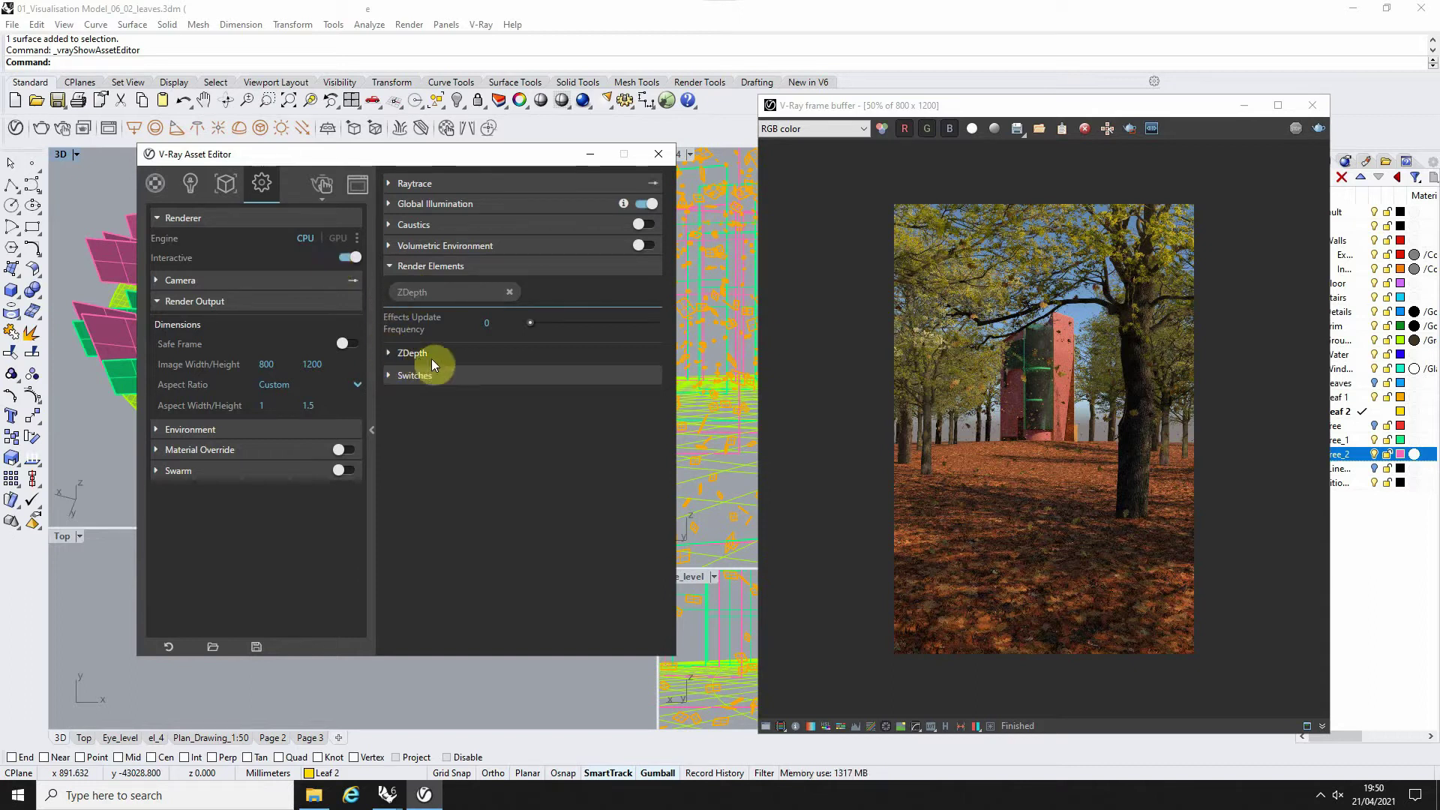
pyautogui.click(390, 354)
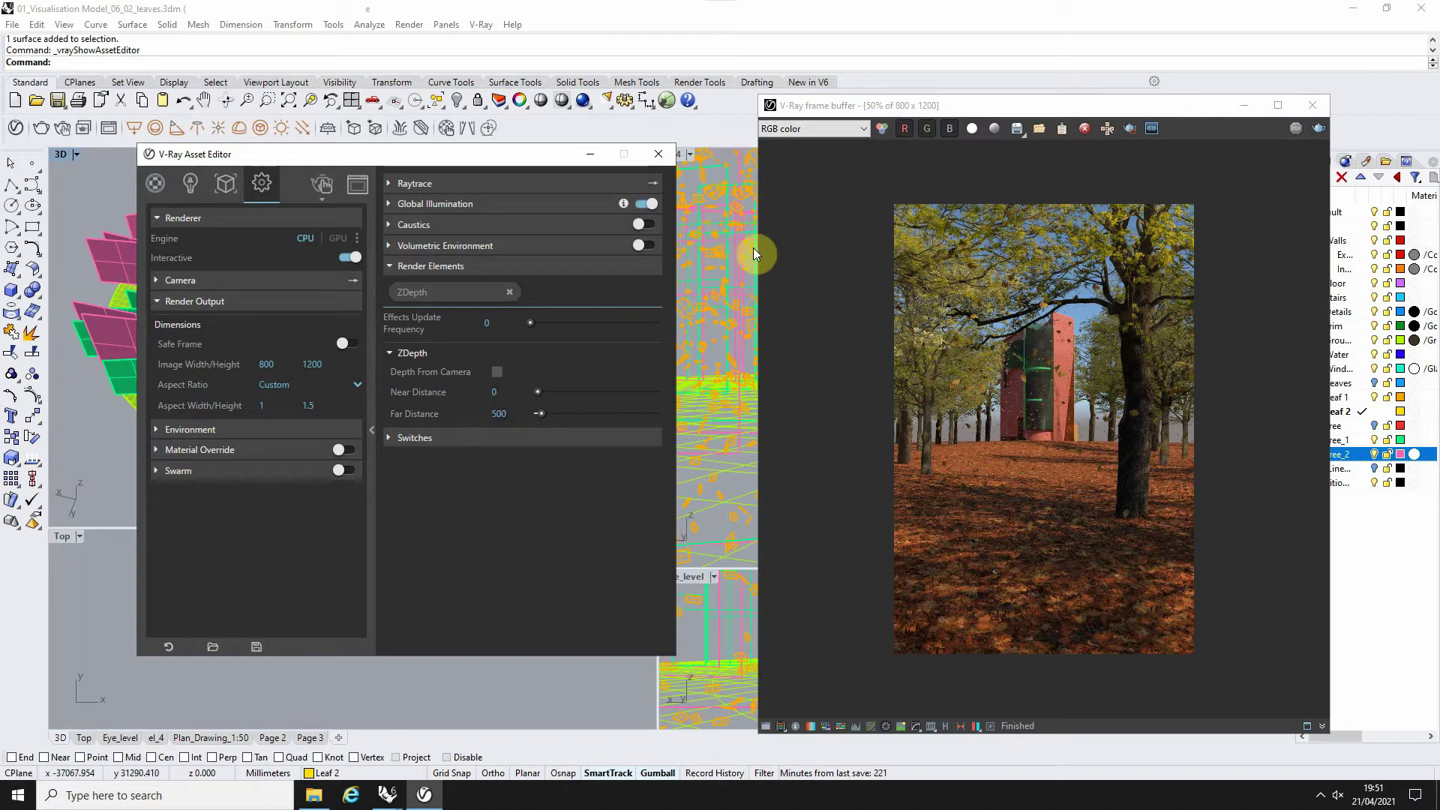
# Re-render the forest and red tower scene and view the result at 100%
pyautogui.click(748, 185)
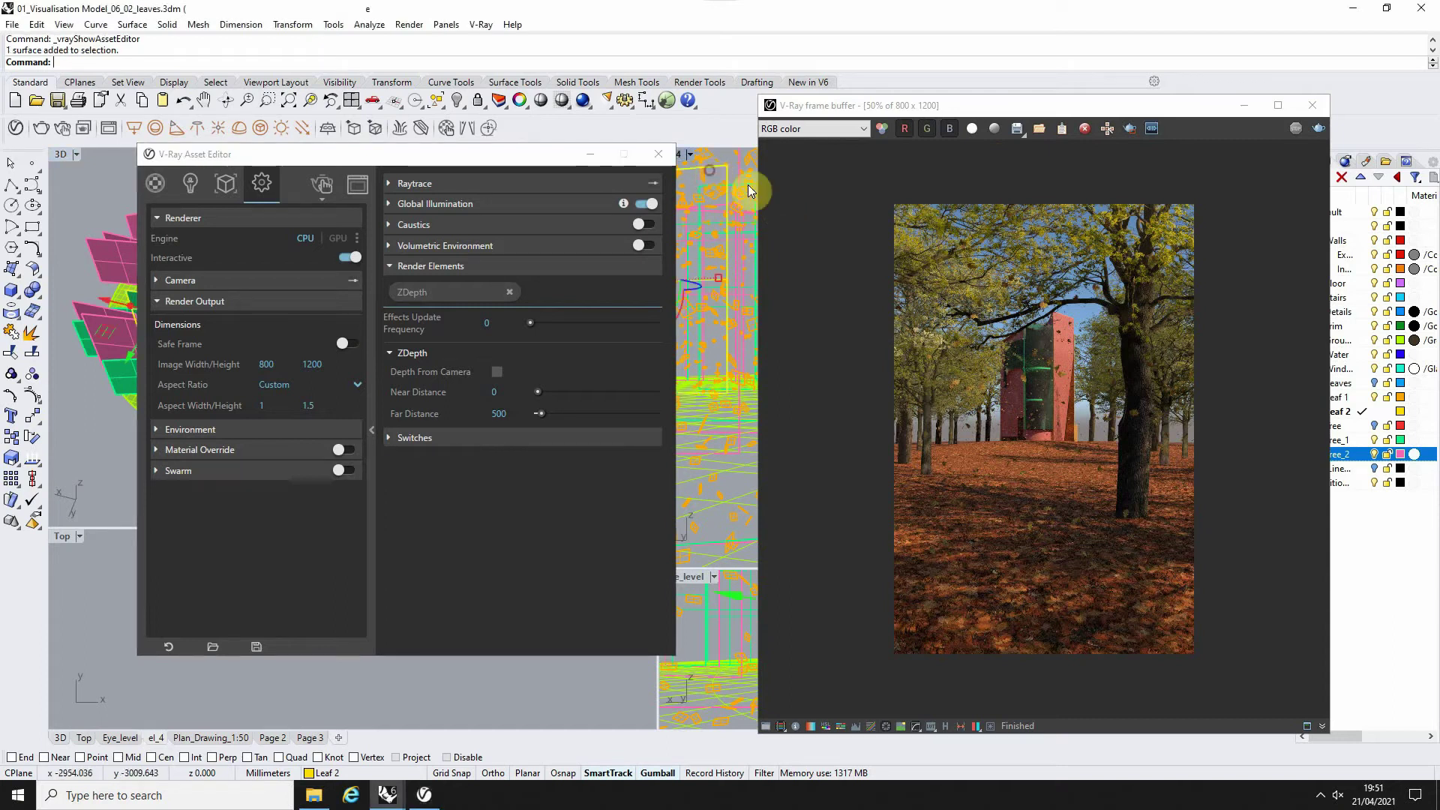
pyautogui.click(327, 184)
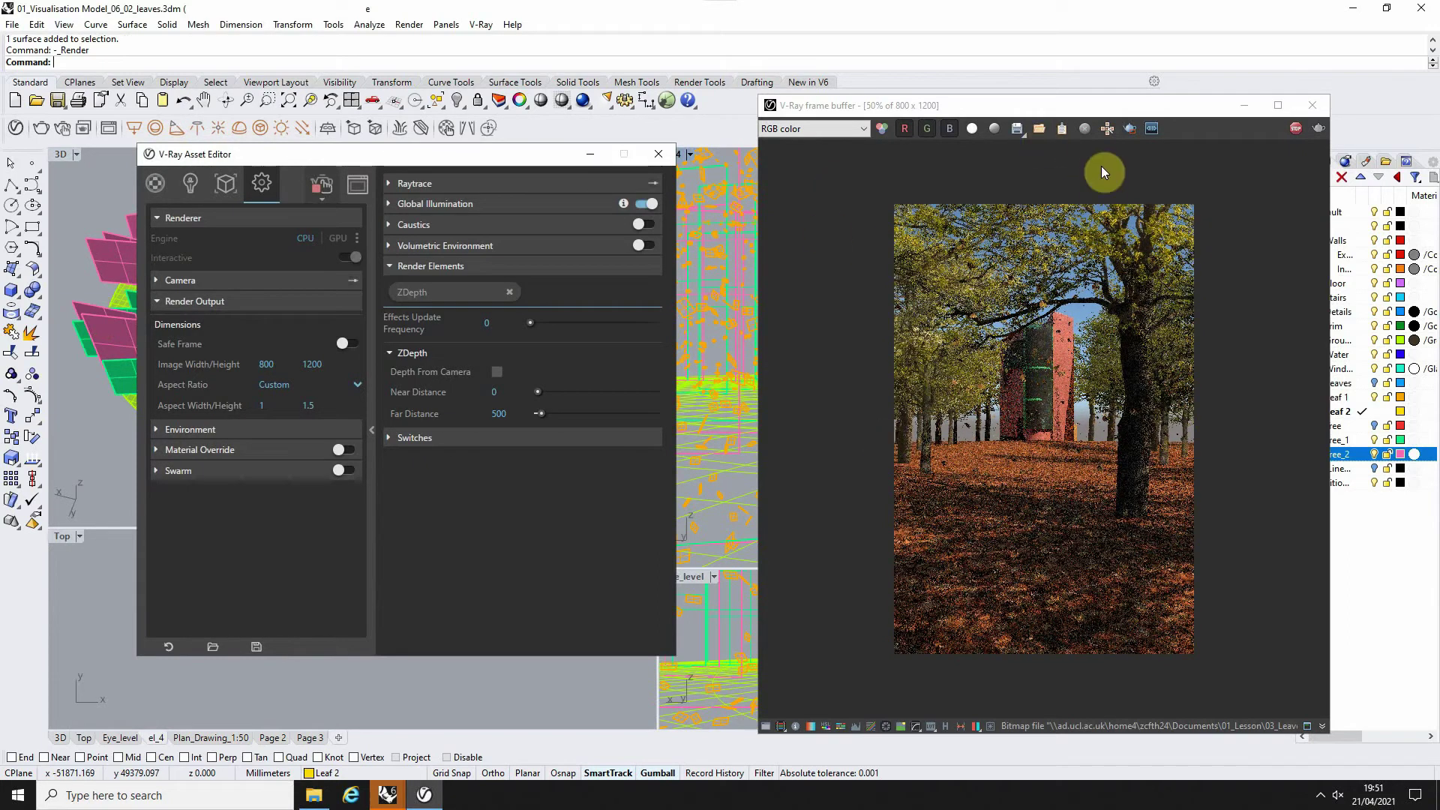
pyautogui.doubleClick(1107, 295)
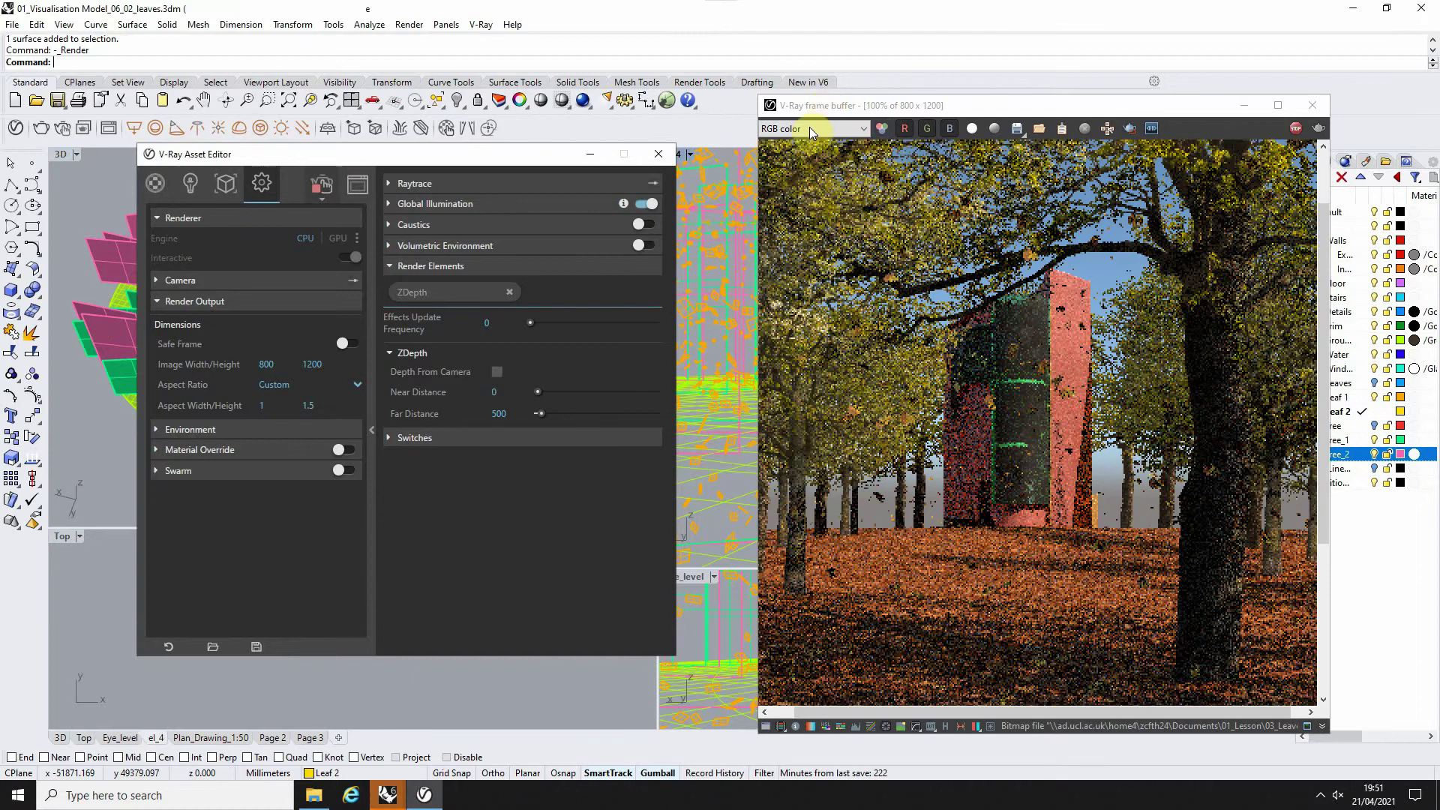
pyautogui.click(808, 128)
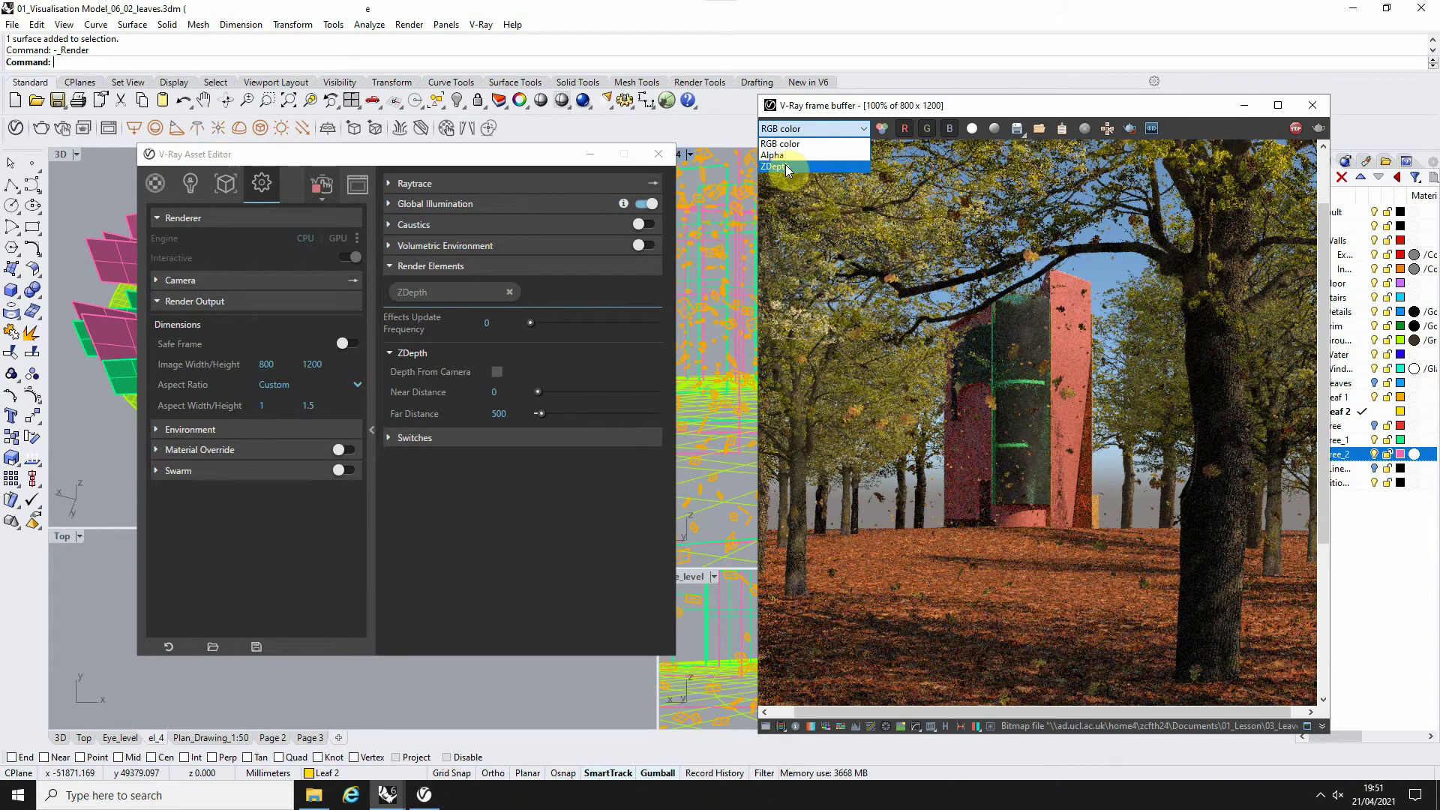
# Display the ZDepth channel and set ZDepth Far Distance to 50000
pyautogui.click(785, 164)
pyautogui.scroll(-1, 1034, 405)
pyautogui.scroll(1, 1059, 425)
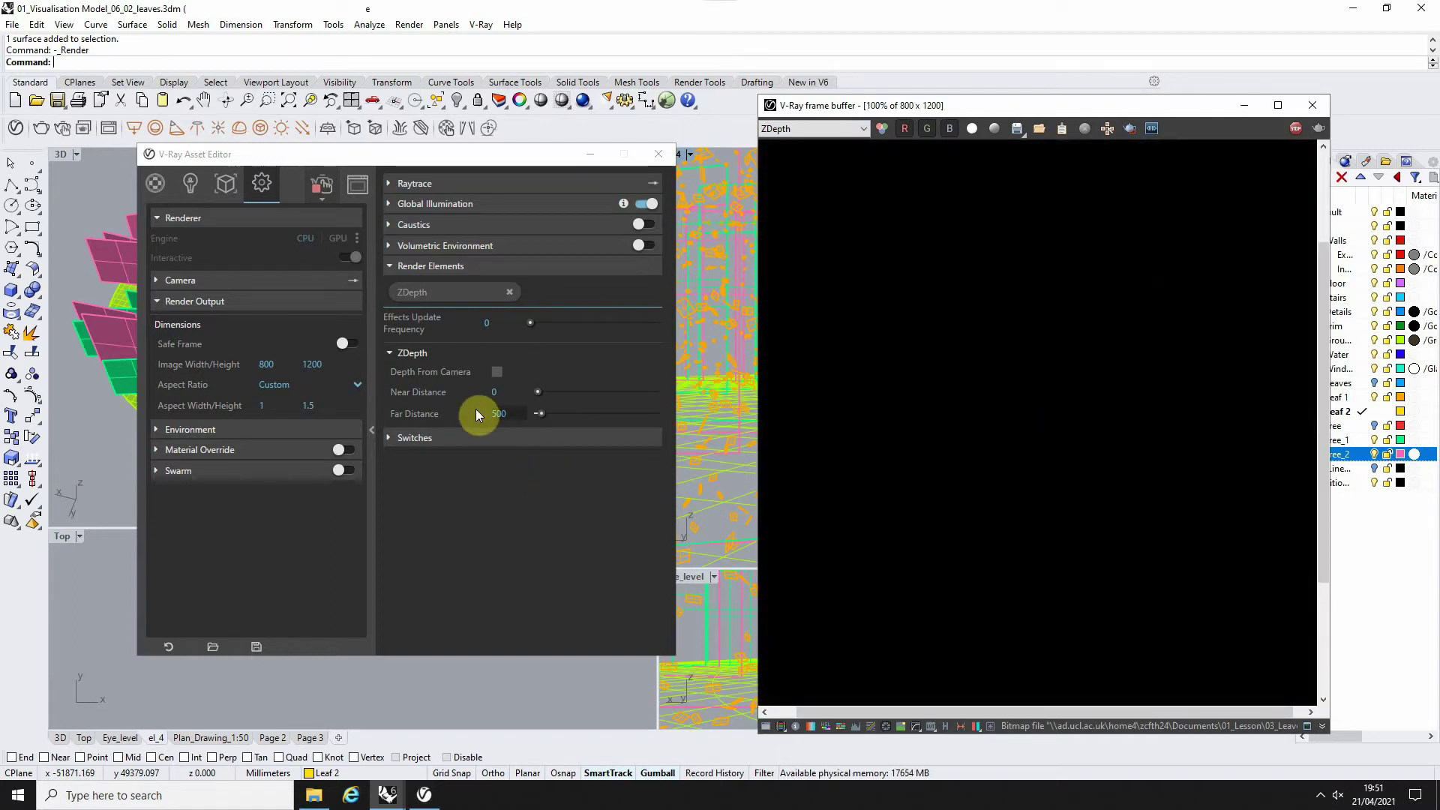
pyautogui.click(510, 414)
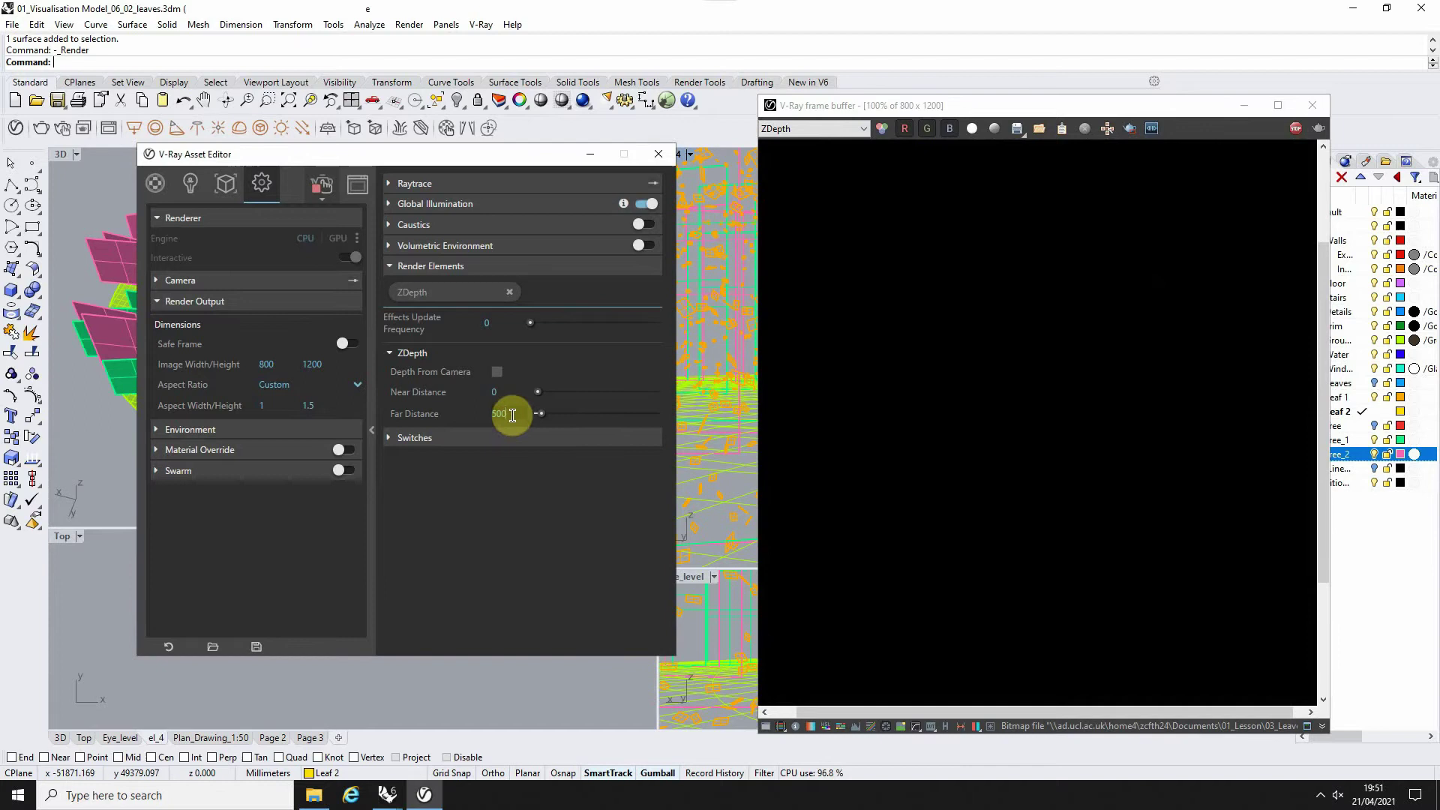
pyautogui.click(622, 375)
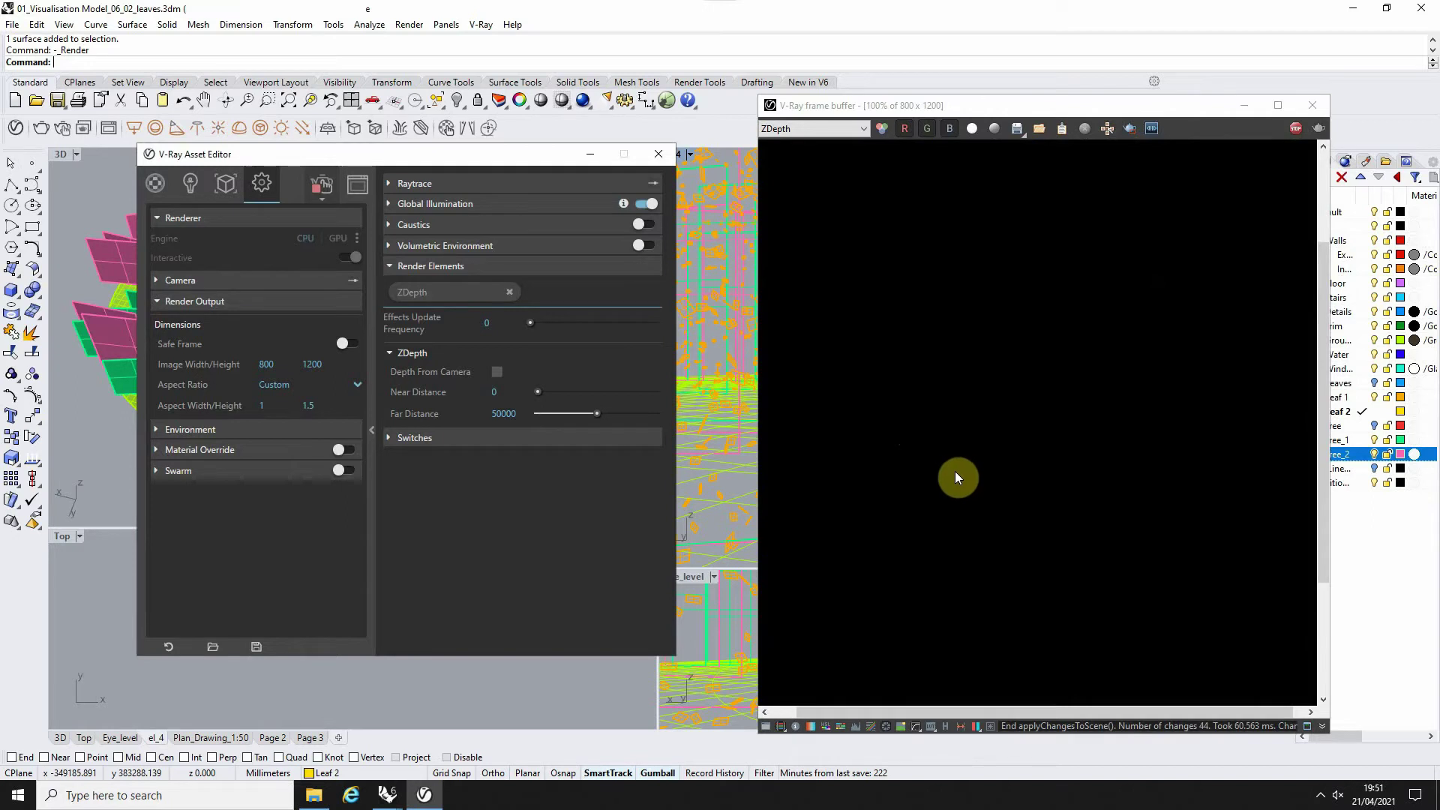
pyautogui.scroll(-1, 955, 477)
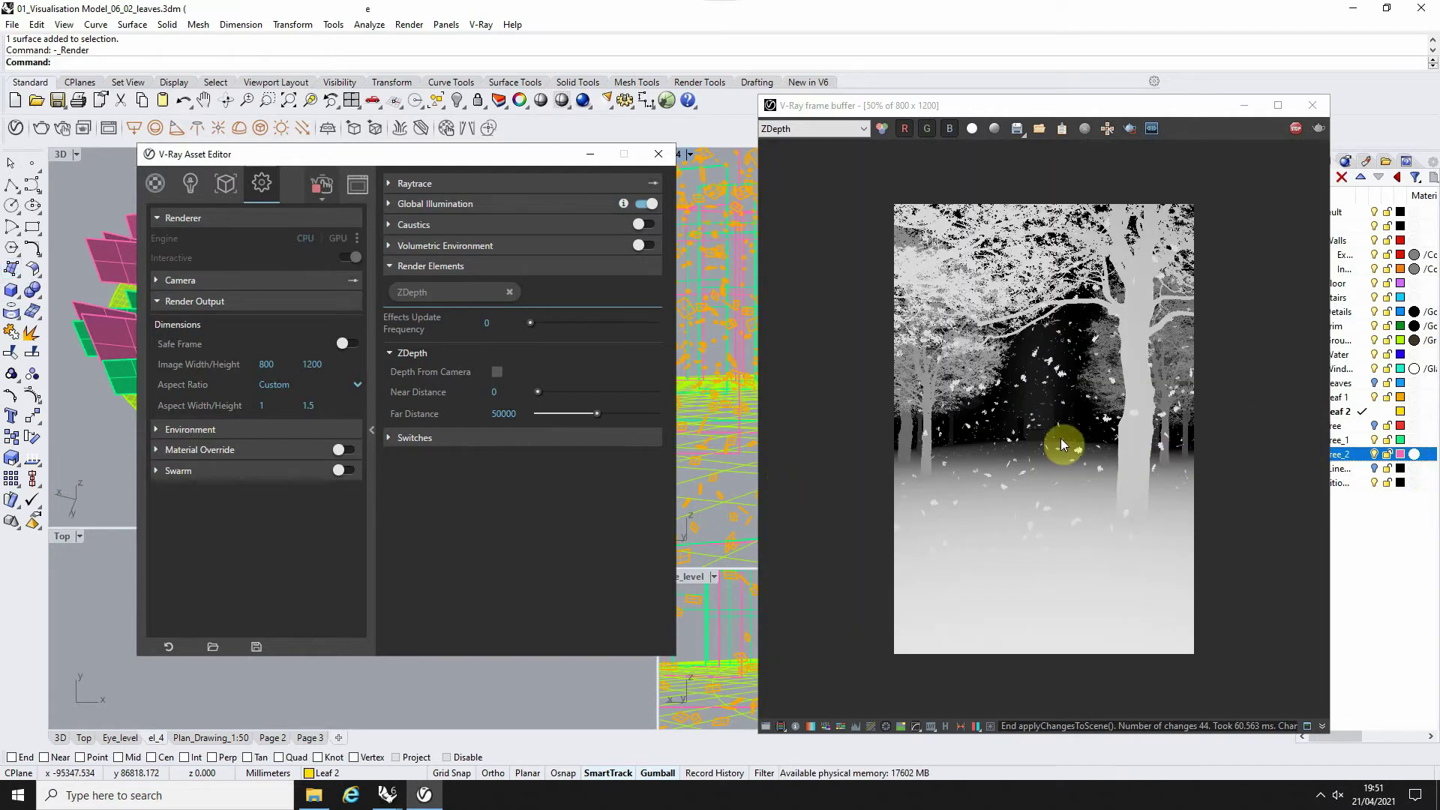
pyautogui.scroll(1, 1064, 433)
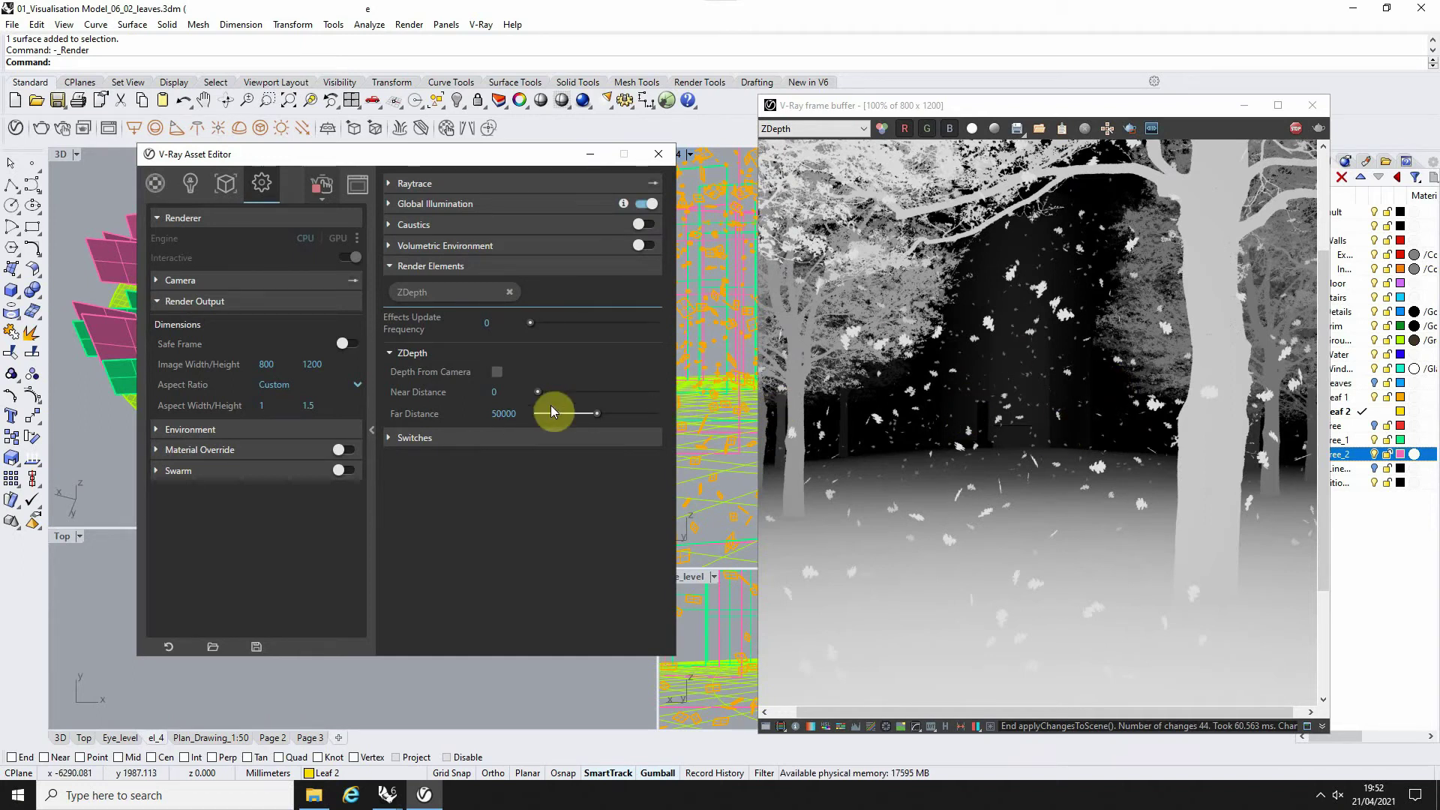
# Change ZDepth Far Distance to 70000 and review the lighter re-rendered depth pass
pyautogui.click(486, 413)
pyautogui.press('Delete')
pyautogui.write('7')
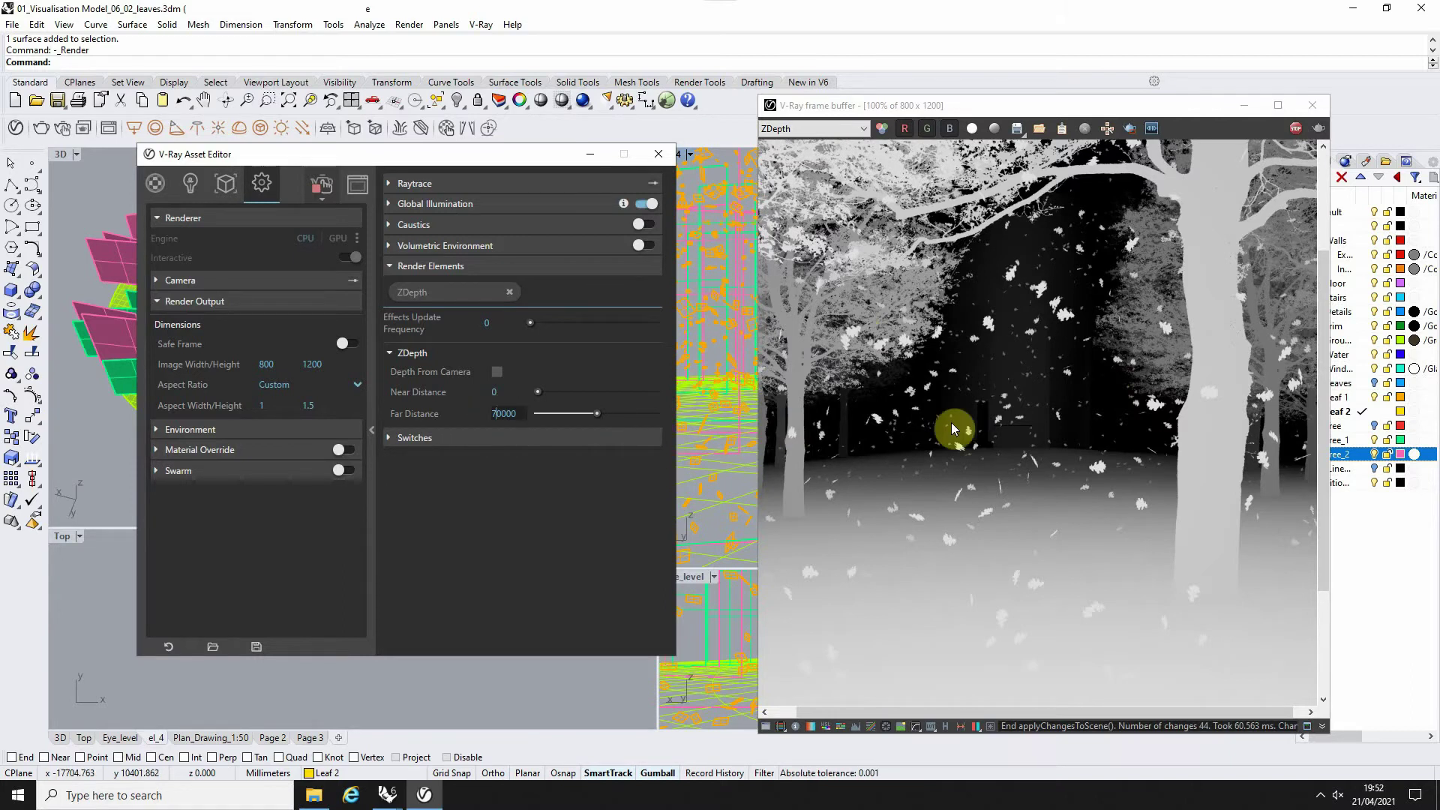
pyautogui.press('Return')
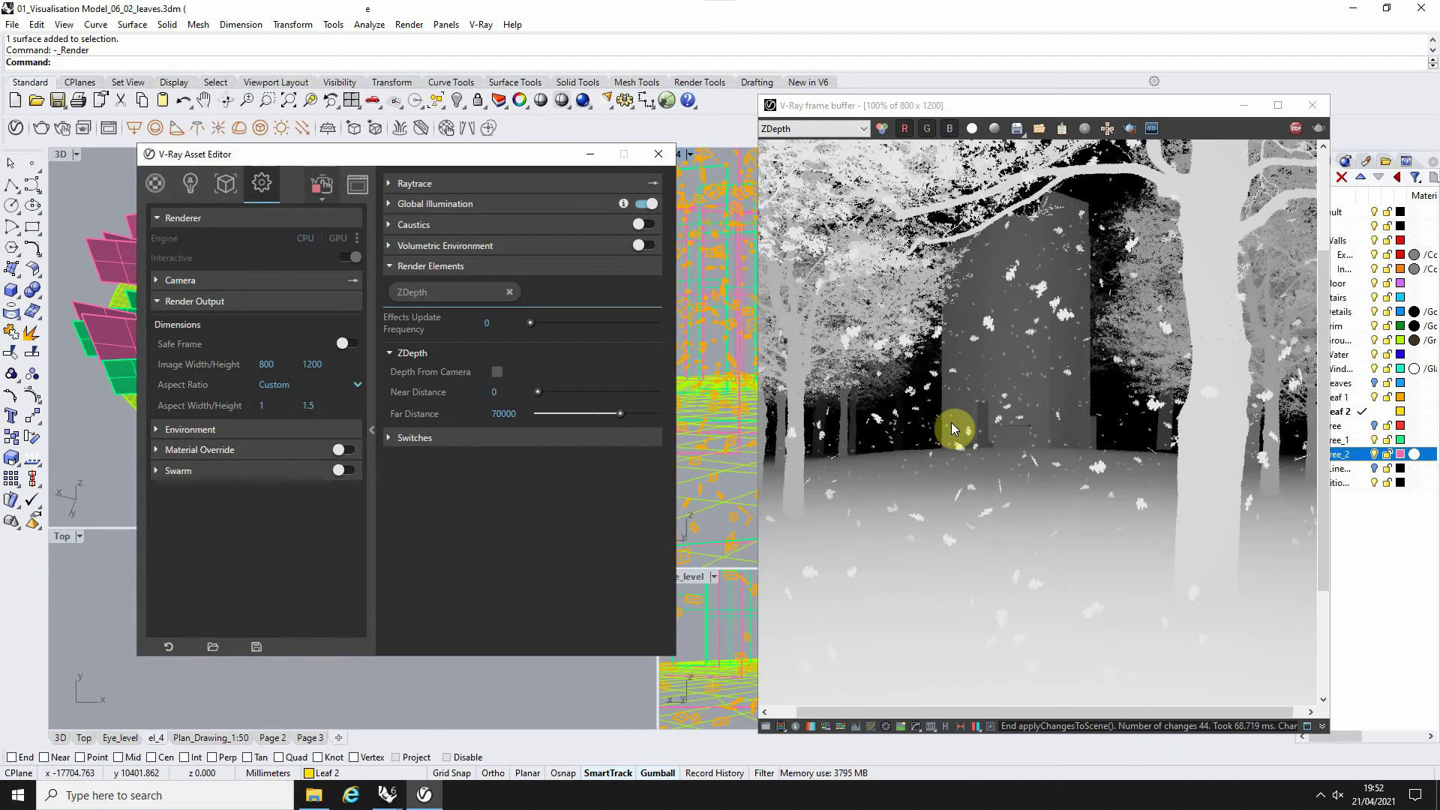
pyautogui.scroll(-2, 1036, 349)
pyautogui.scroll(1, 1020, 371)
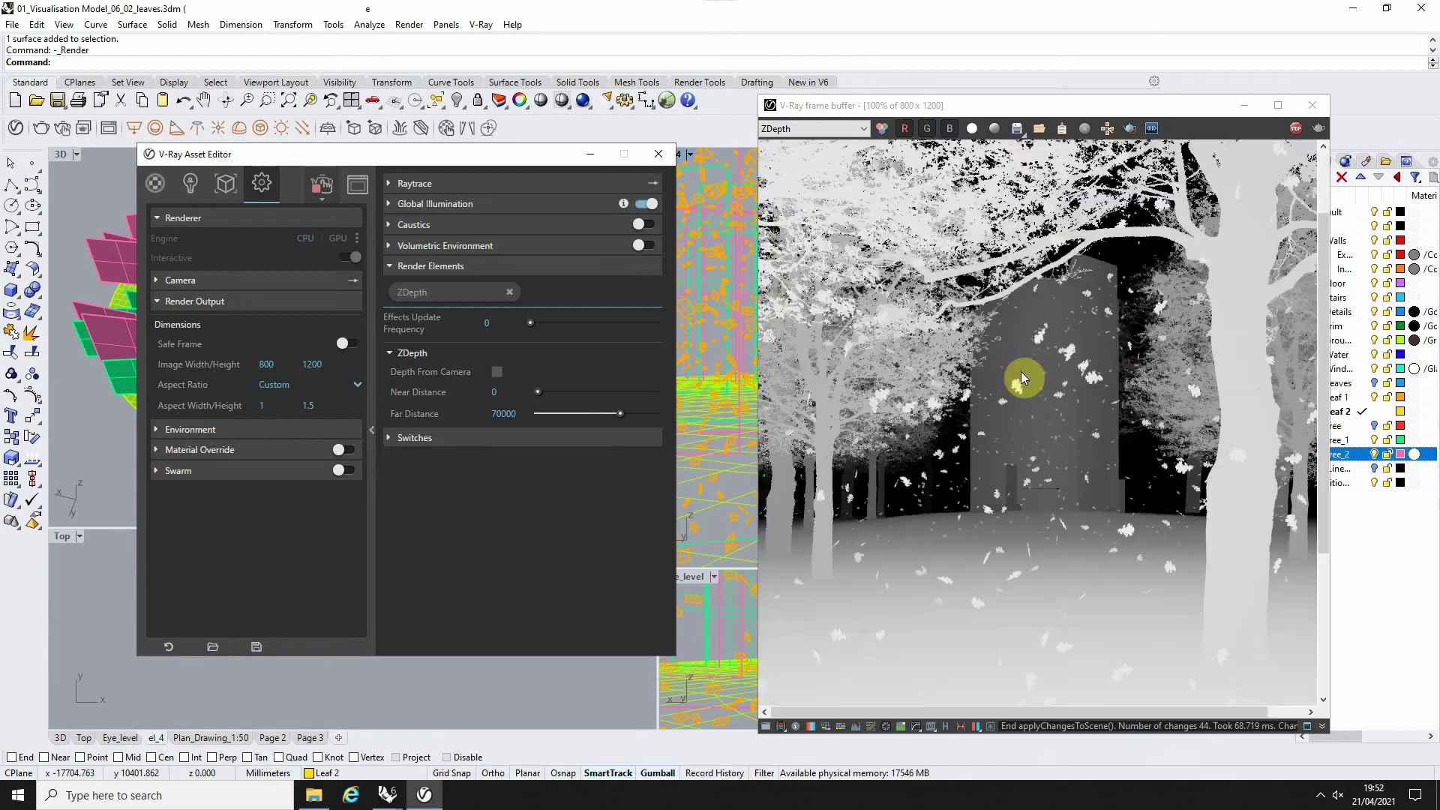
pyautogui.scroll(-1, 1001, 362)
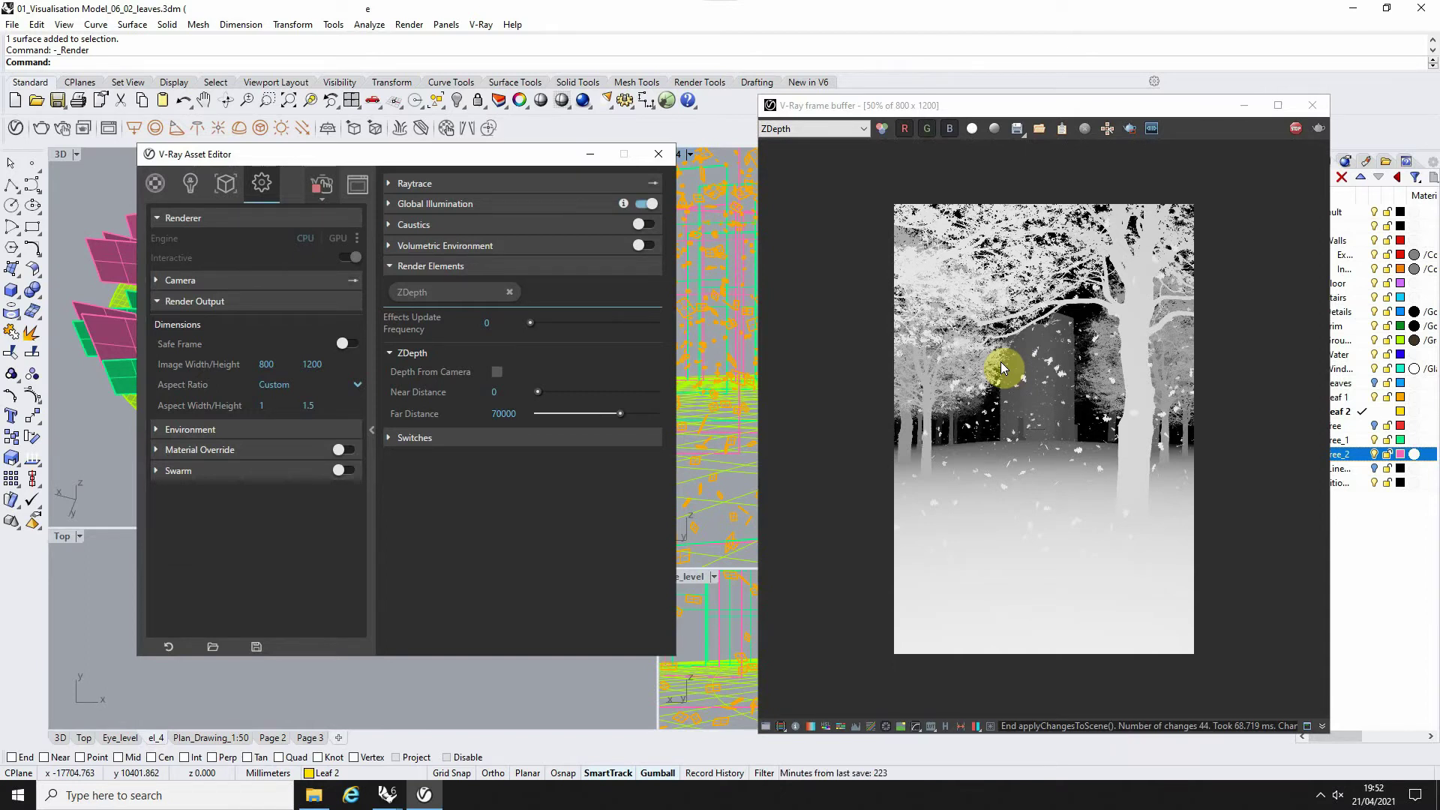
pyautogui.scroll(1, 1000, 362)
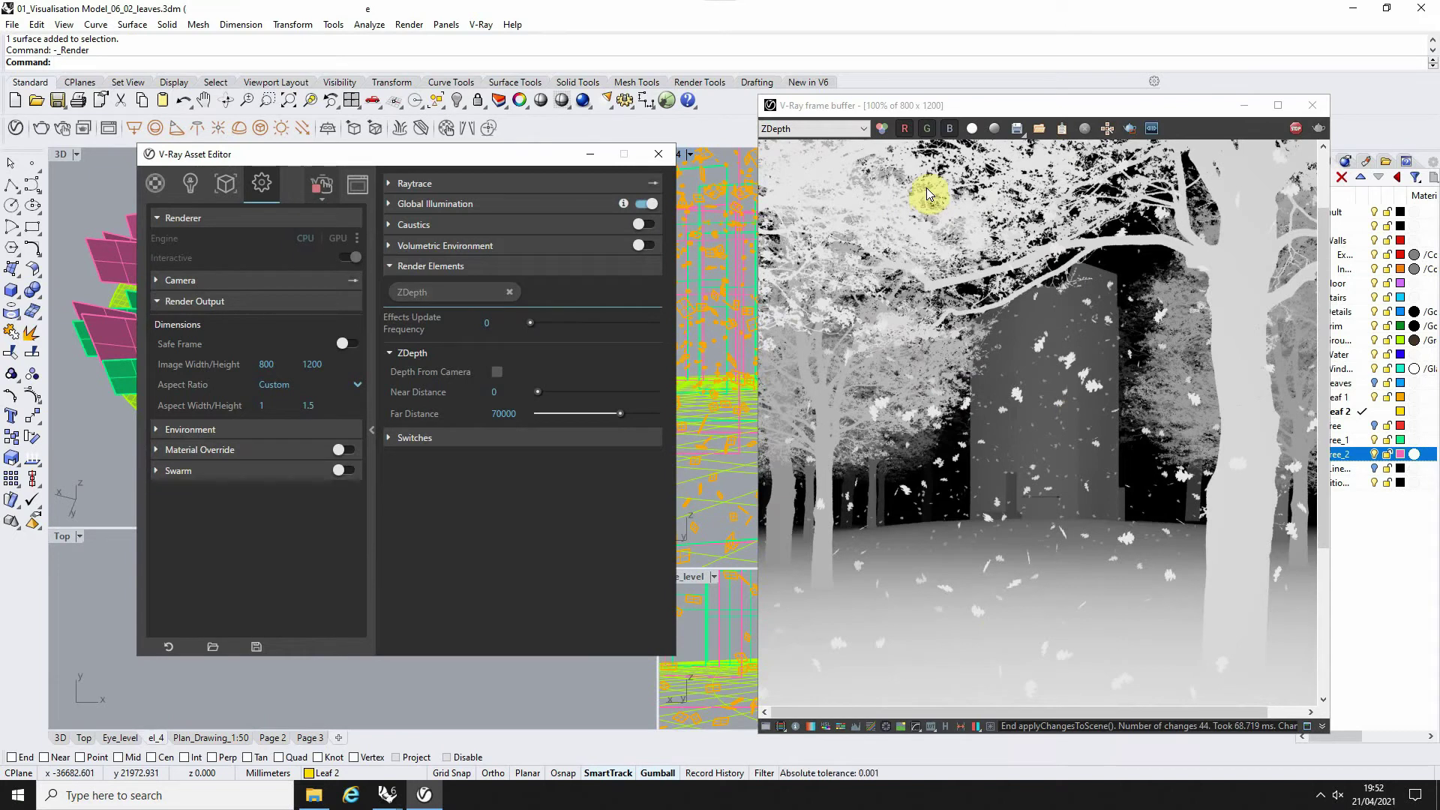
# Switch back to RGB color and save all image channels as separate JPEGs named Test
pyautogui.click(792, 129)
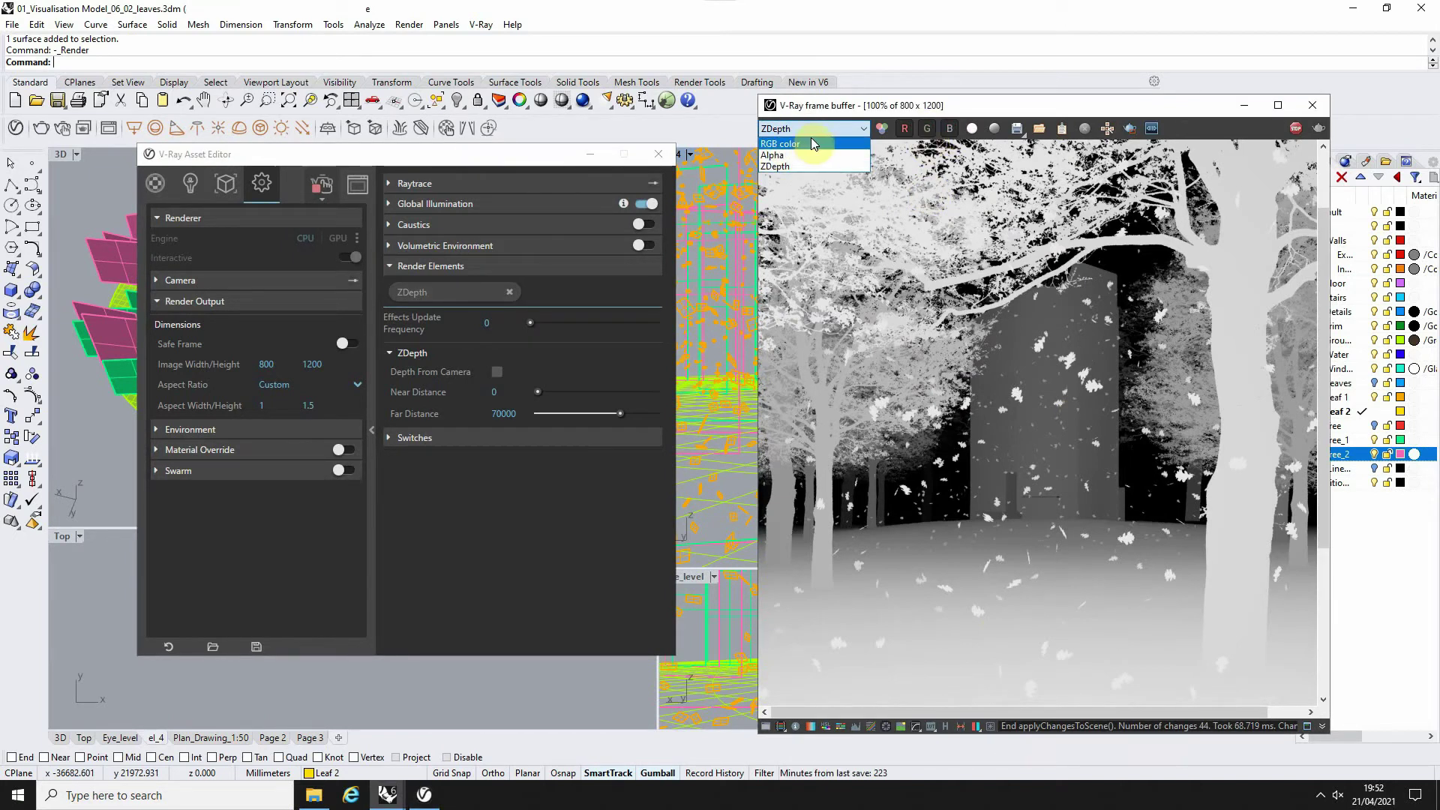
pyautogui.click(797, 151)
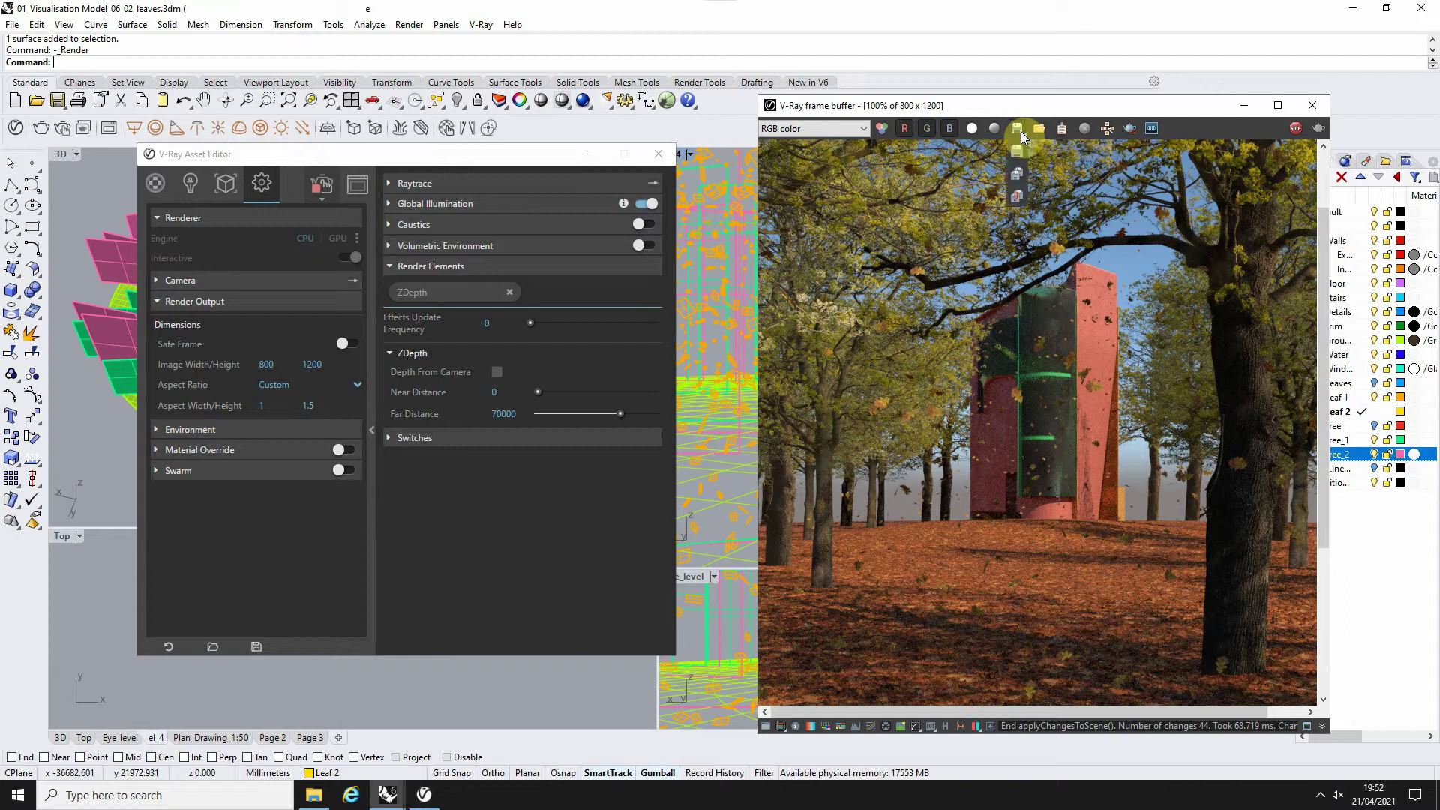
pyautogui.click(1017, 129)
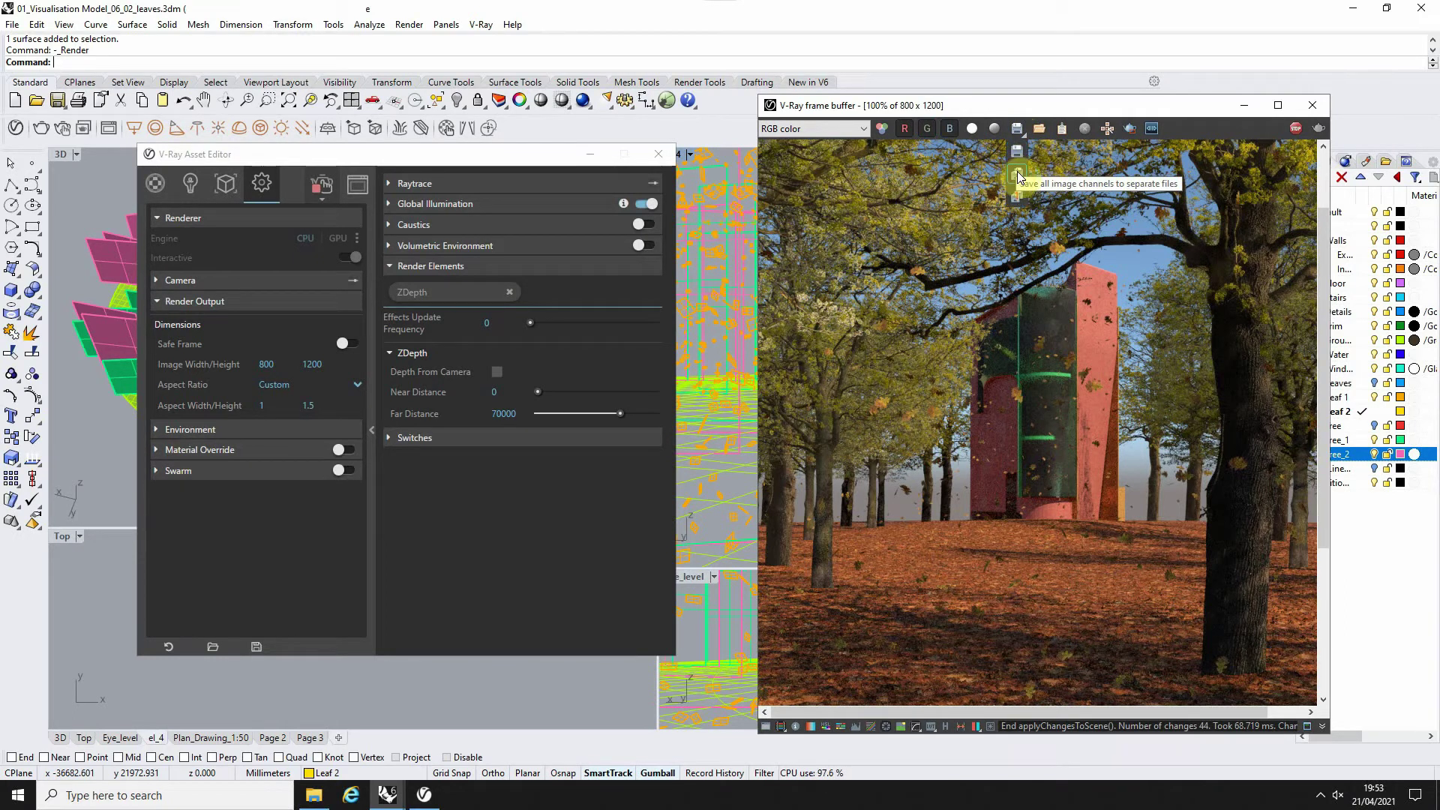
pyautogui.click(1014, 174)
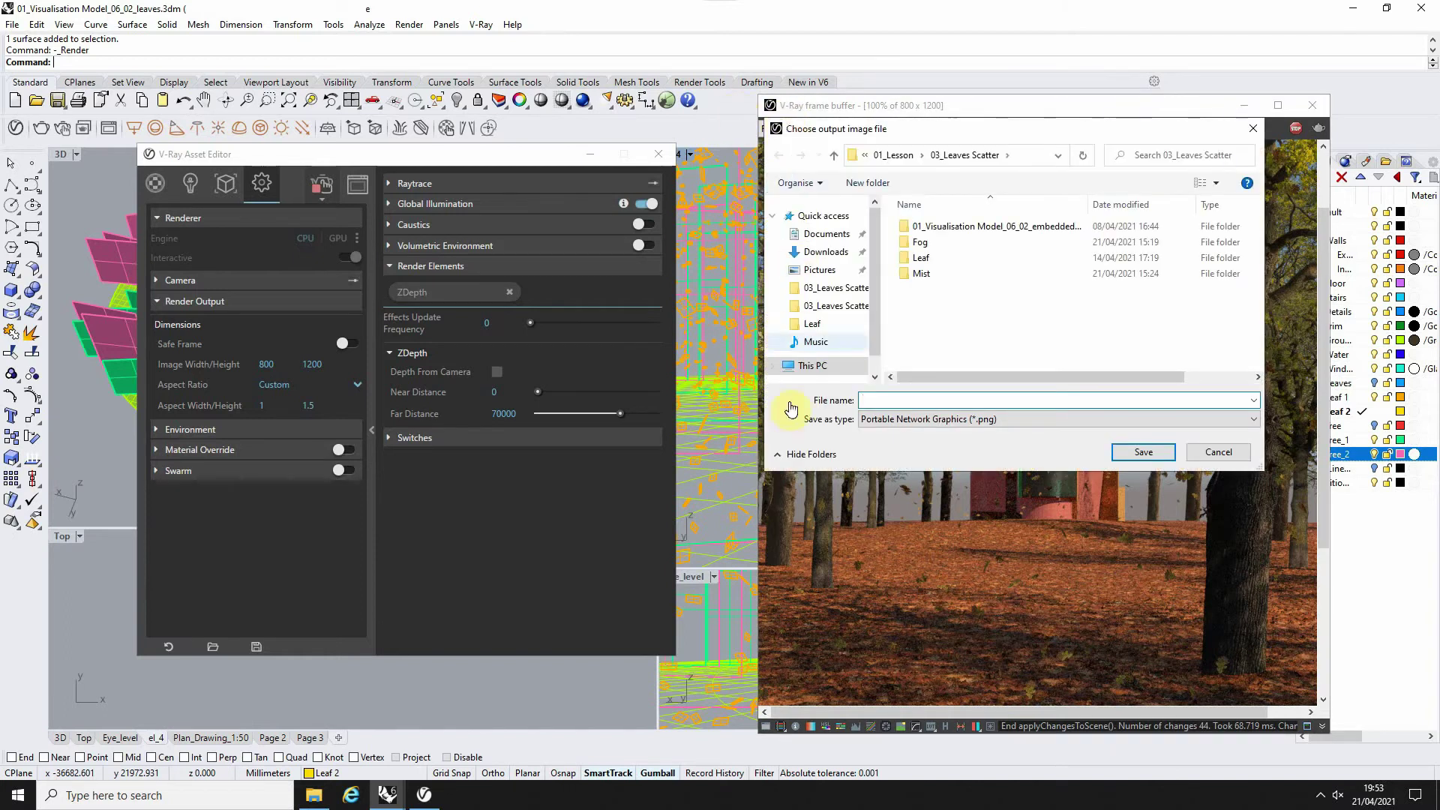
pyautogui.click(888, 418)
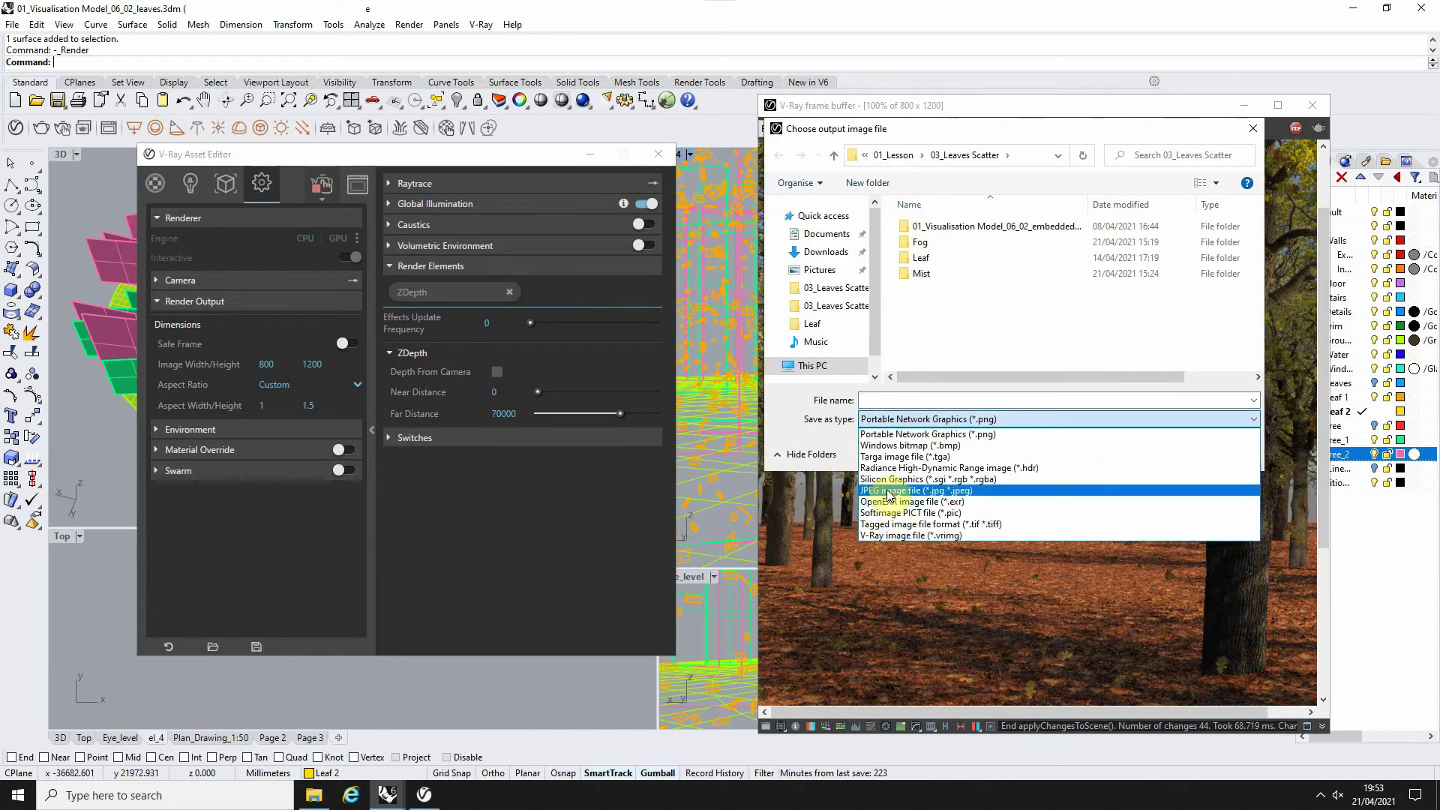
pyautogui.click(889, 495)
pyautogui.click(895, 399)
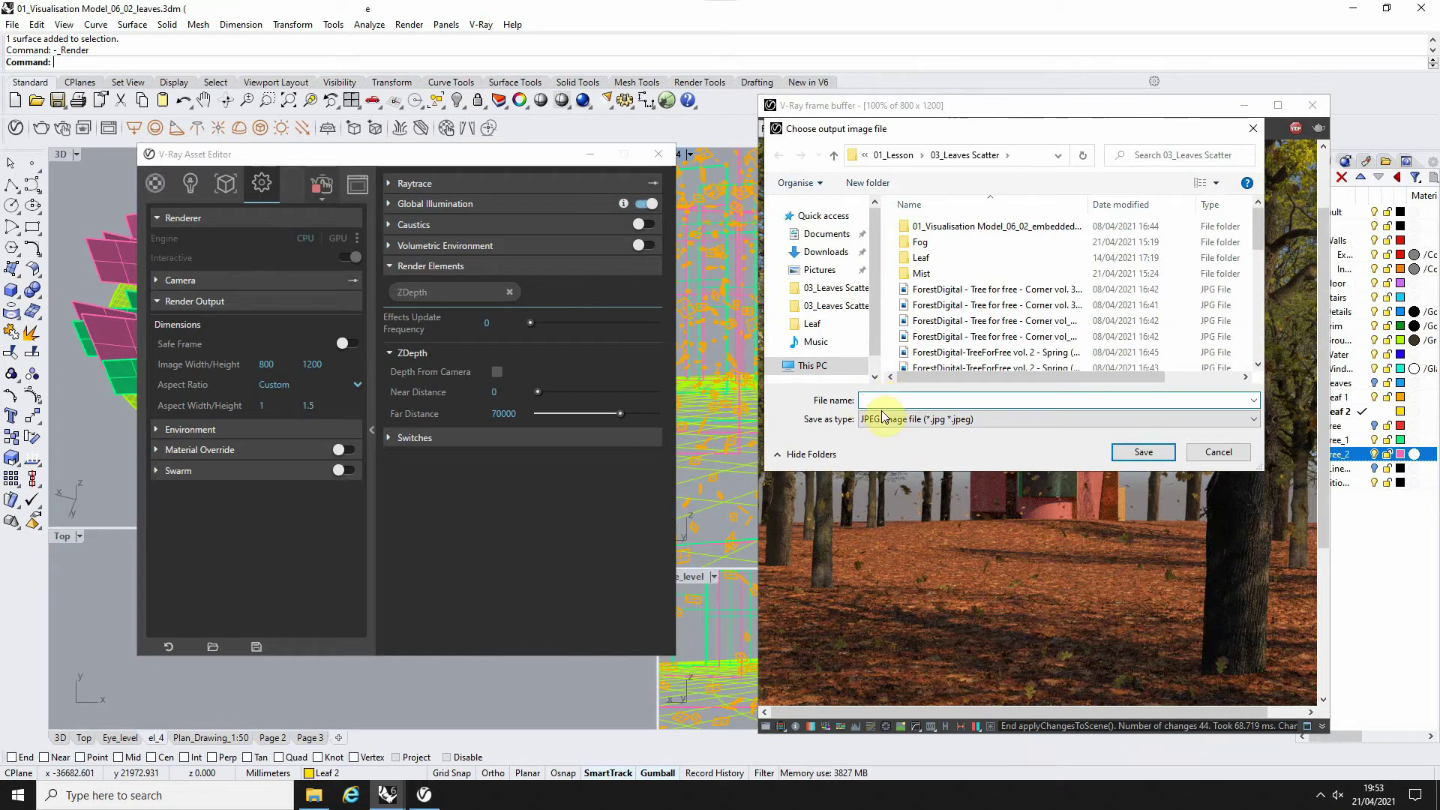
pyautogui.write('Test')
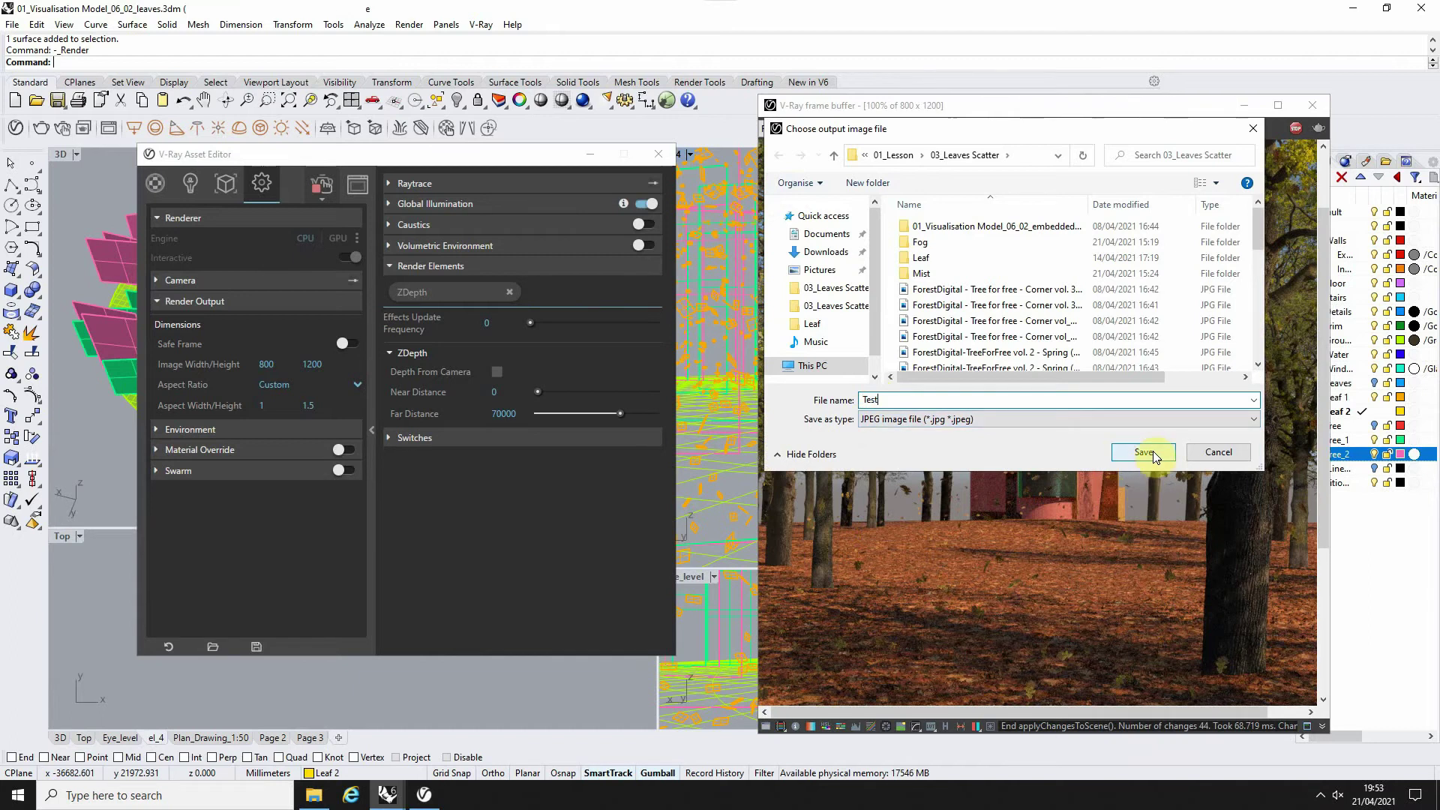
pyautogui.click(1145, 452)
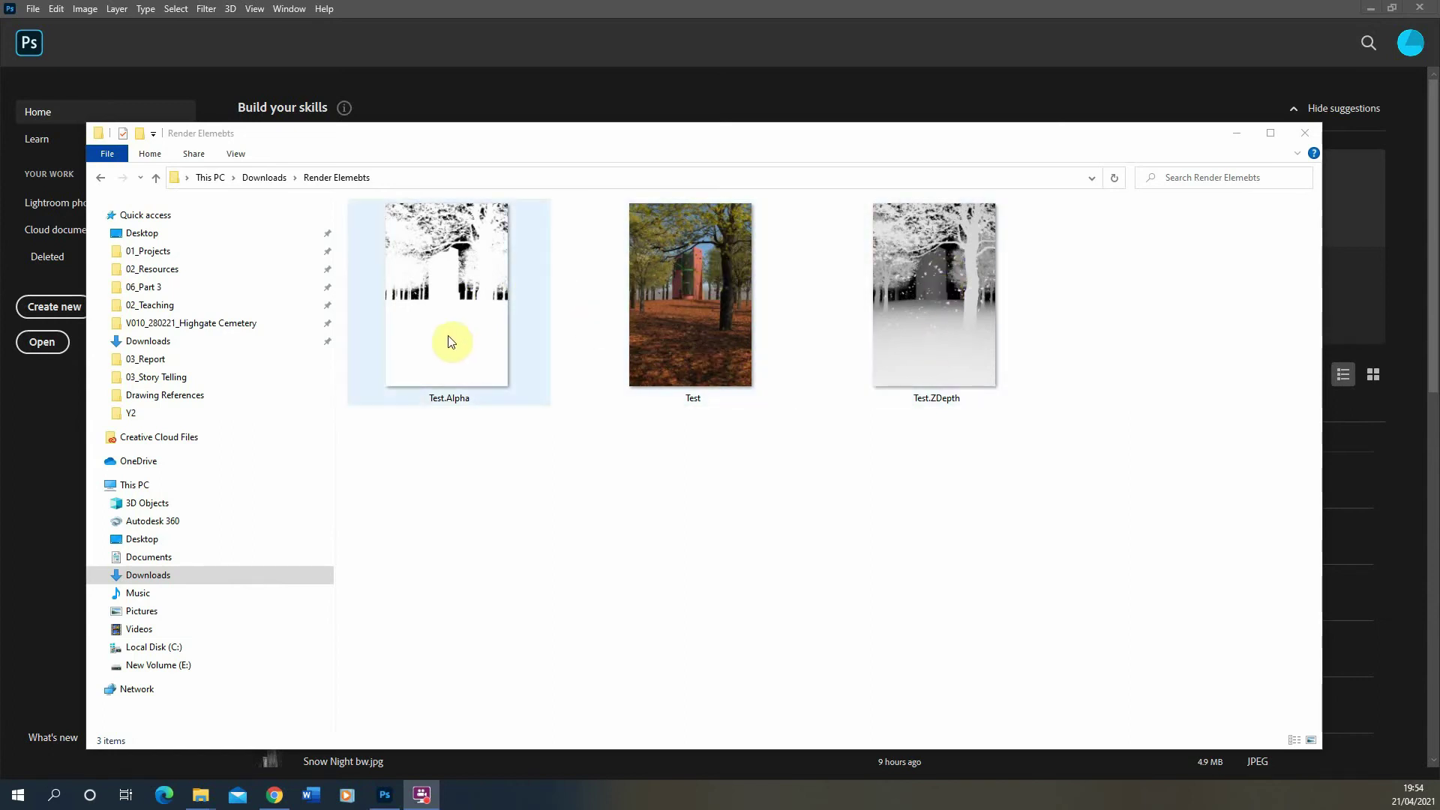
# Check the Test and Test.ZDepth JPEGs in the Render Elemebts folder and move the window aside
pyautogui.click(676, 320)
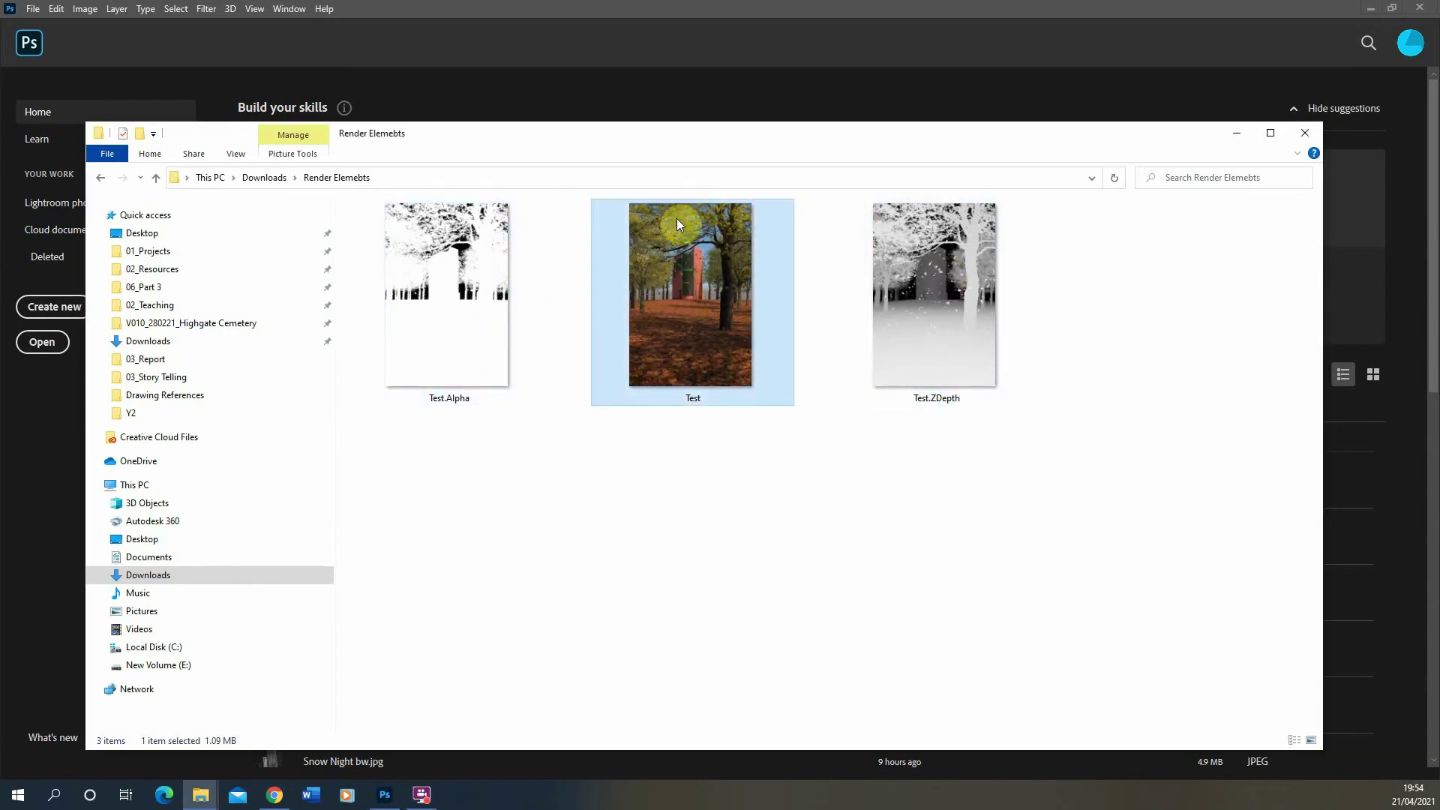
pyautogui.click(945, 349)
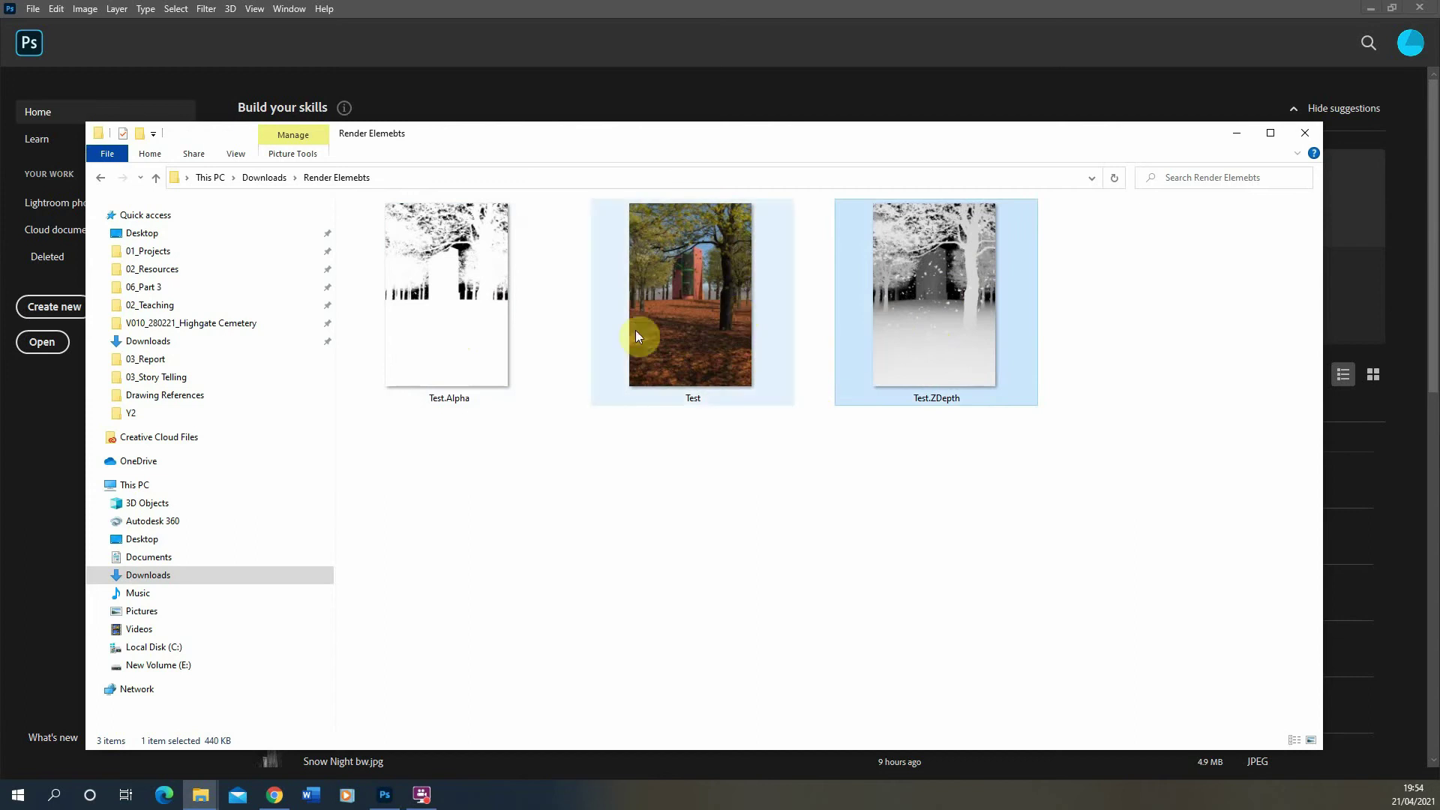
pyautogui.moveTo(445, 143); pyautogui.dragTo(620, 222)
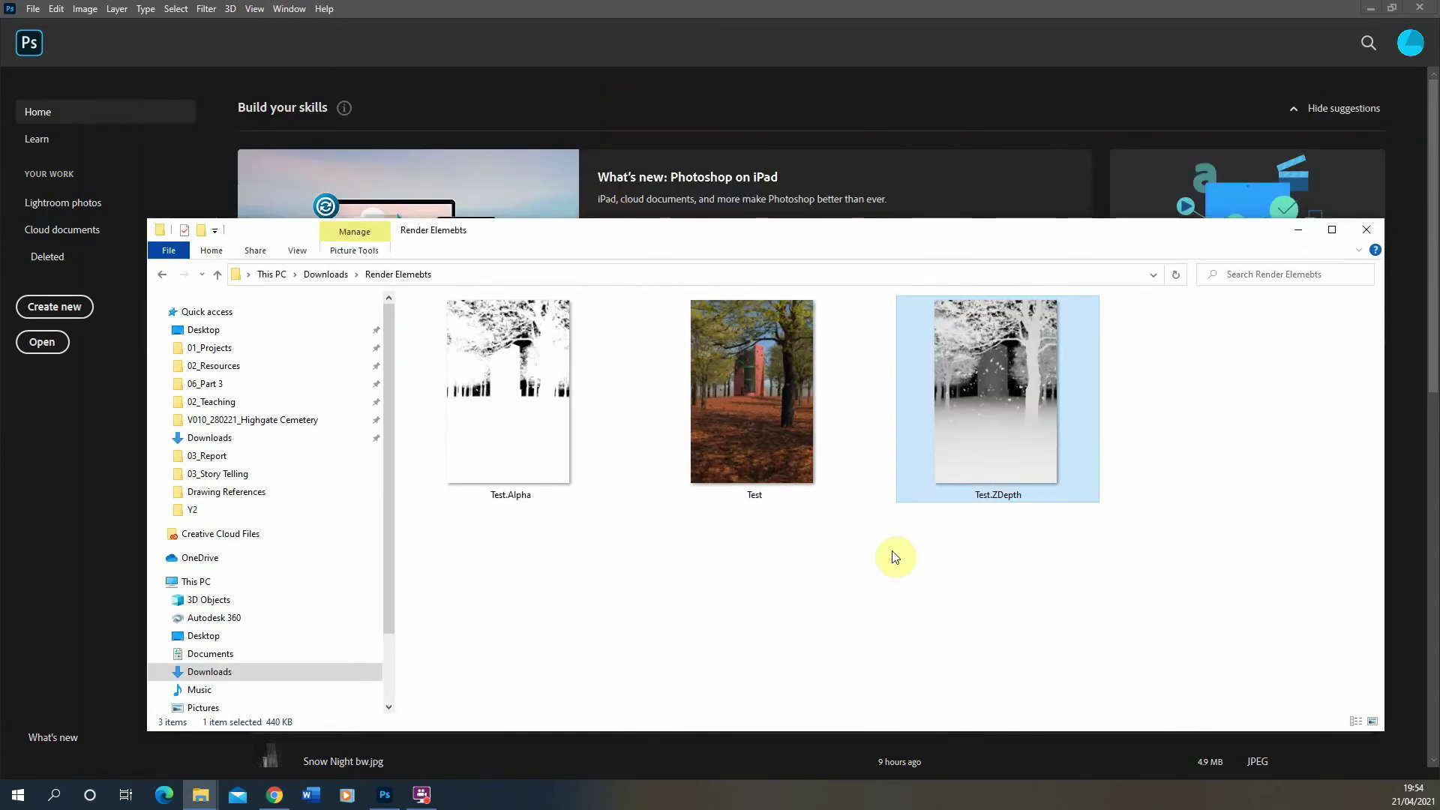
# Start File > Scripts > Load Files into Stack in Photoshop
pyautogui.click(415, 11)
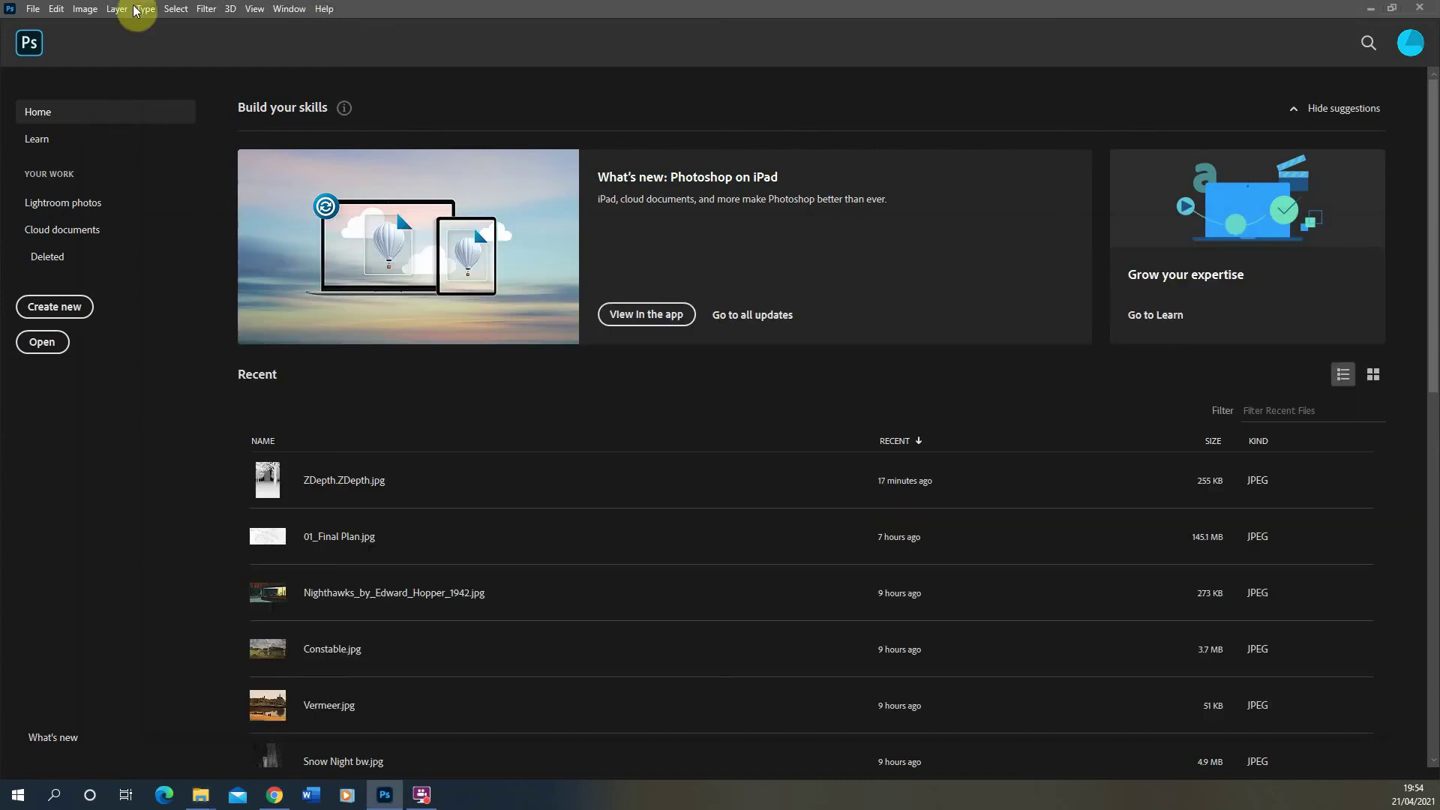
pyautogui.click(32, 11)
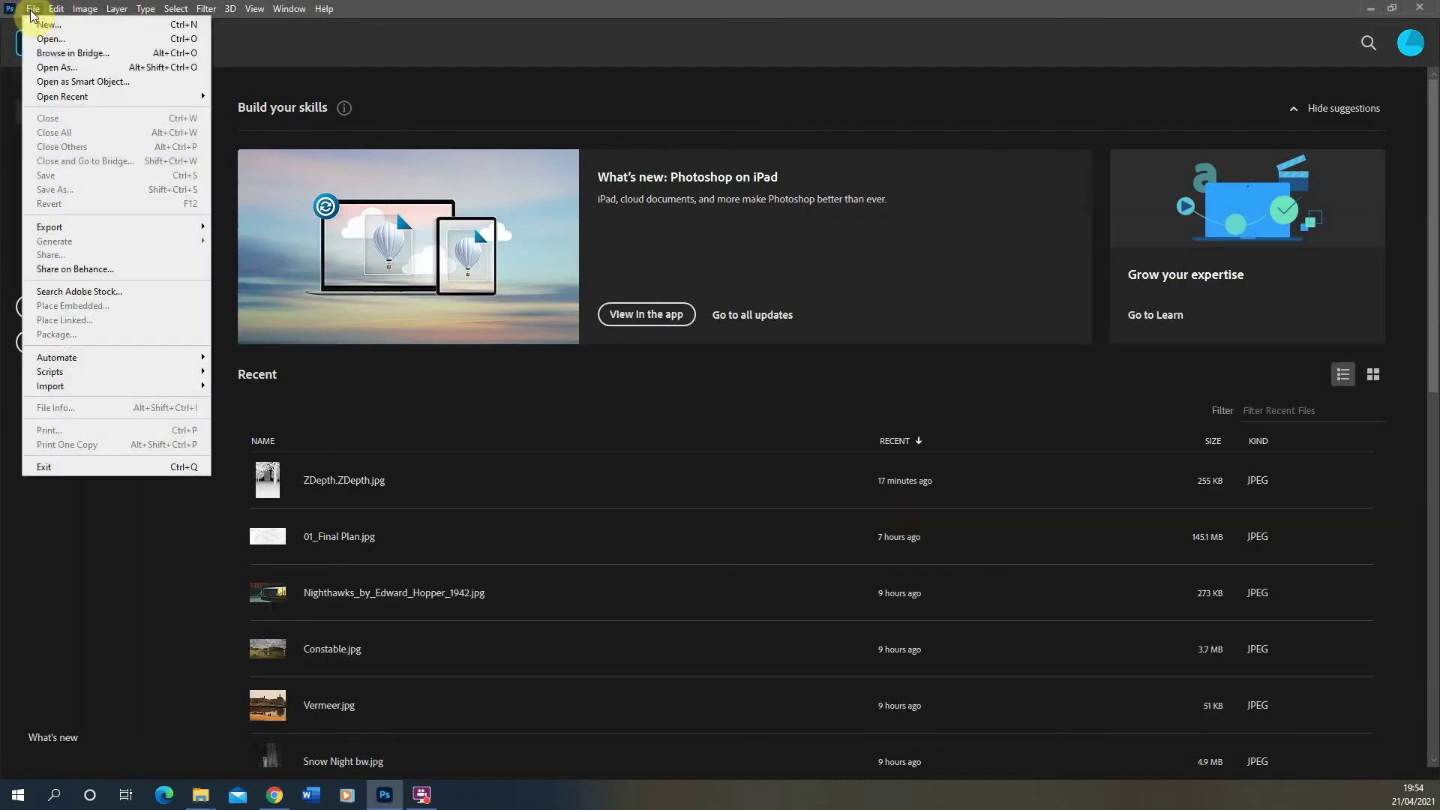
pyautogui.moveTo(92, 375)
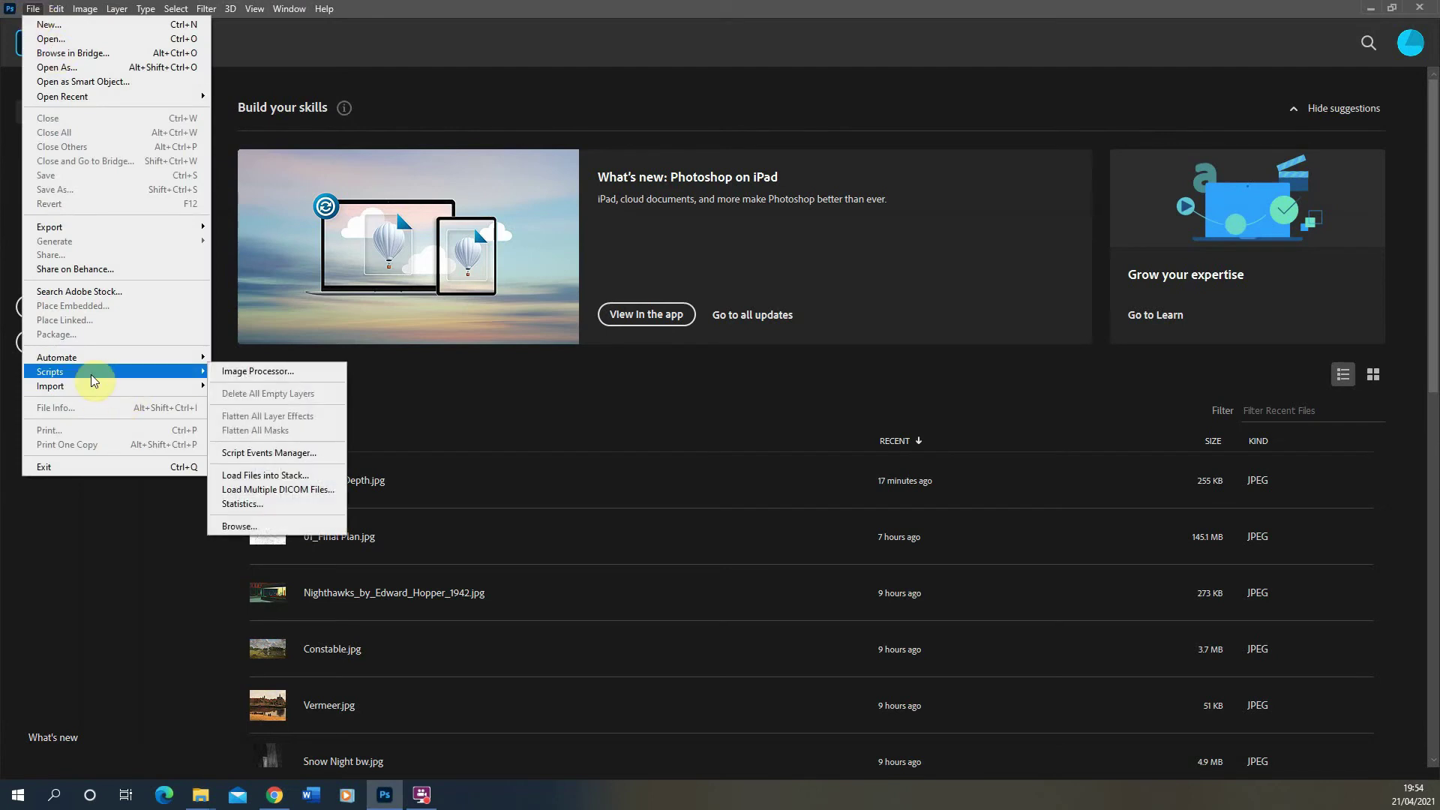
pyautogui.click(252, 478)
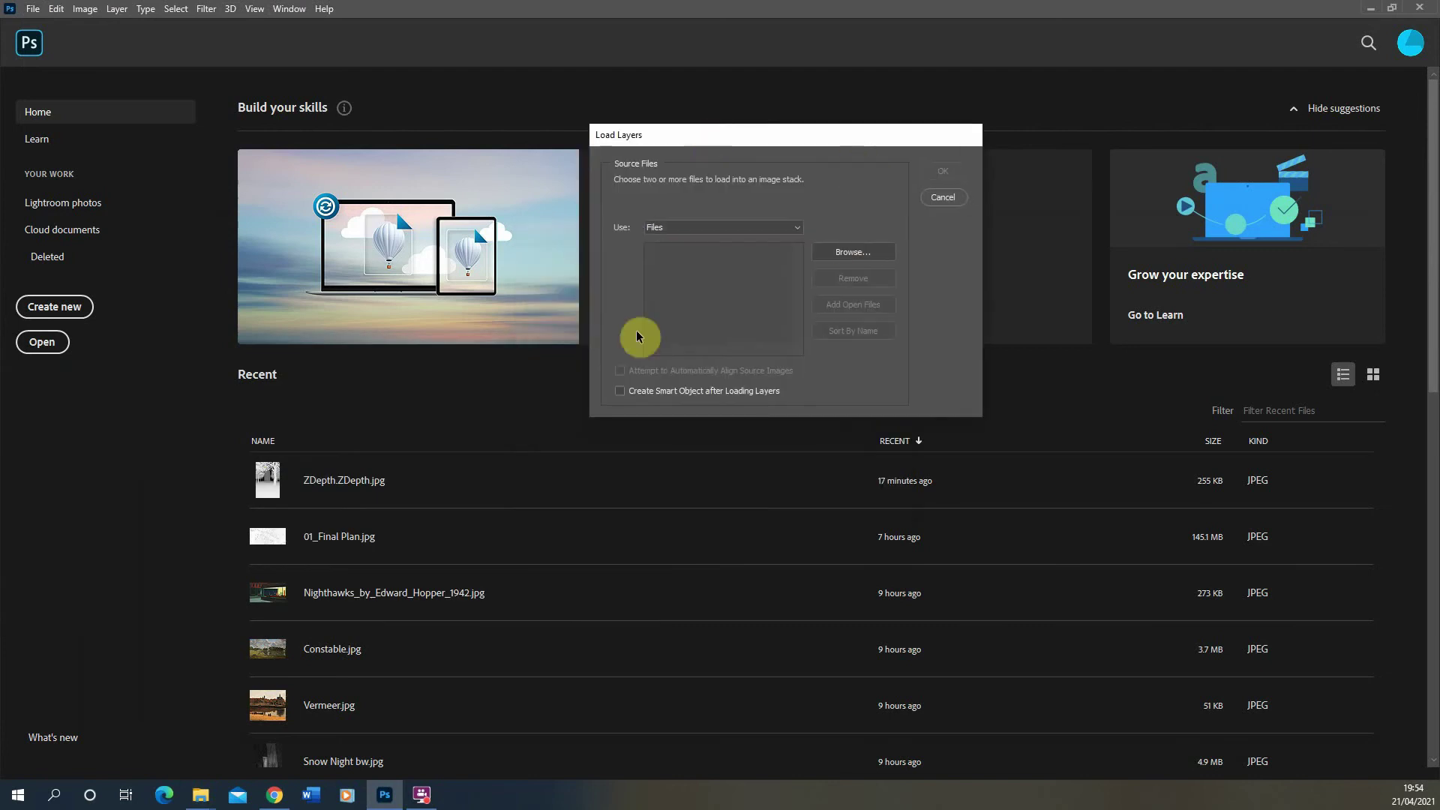
# Browse to the Render Elemebts folder, add Test.Alpha, Test and Test.ZDepth, and load them
pyautogui.moveTo(199, 801)
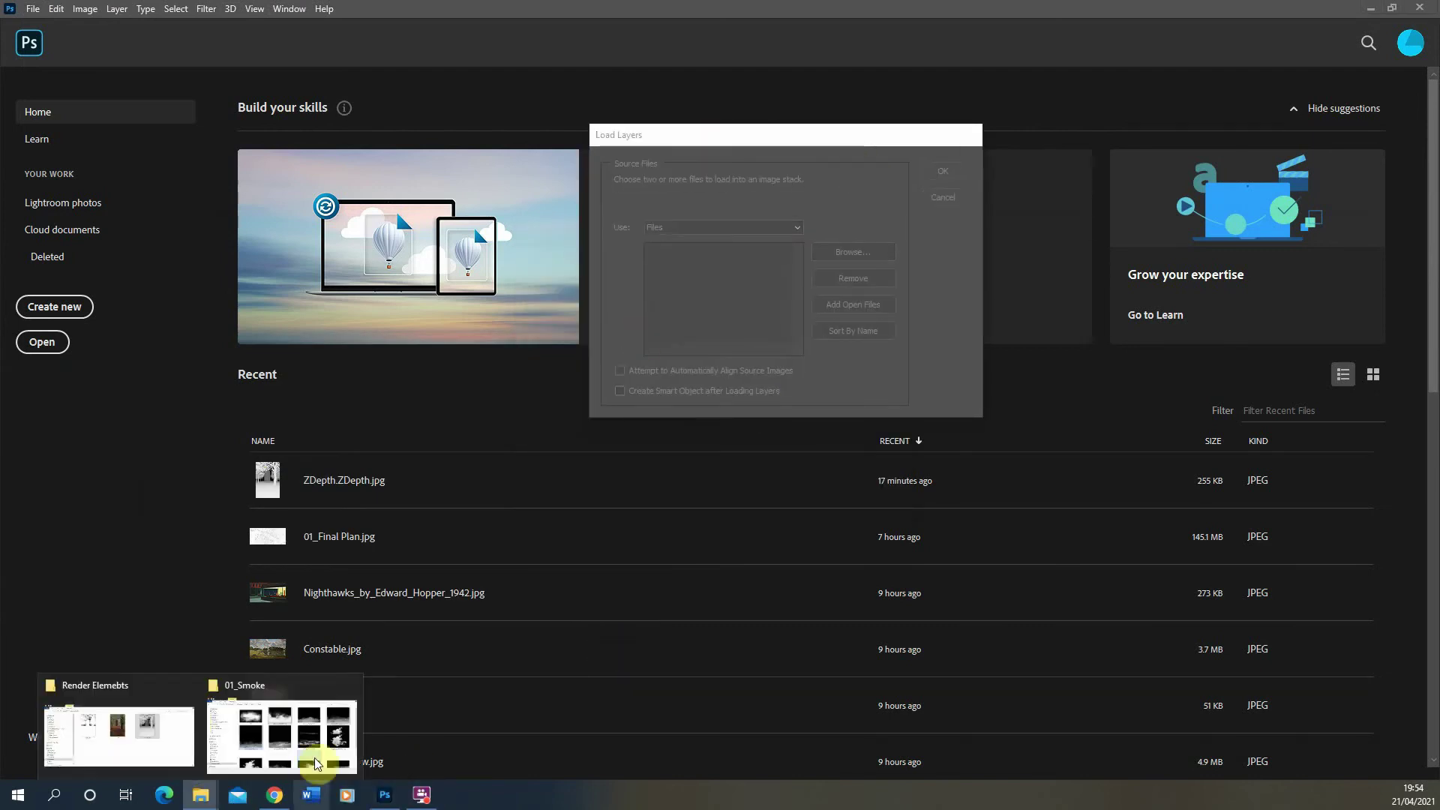
pyautogui.click(124, 727)
pyautogui.click(516, 279)
pyautogui.hotkey('ctrl', 'c')
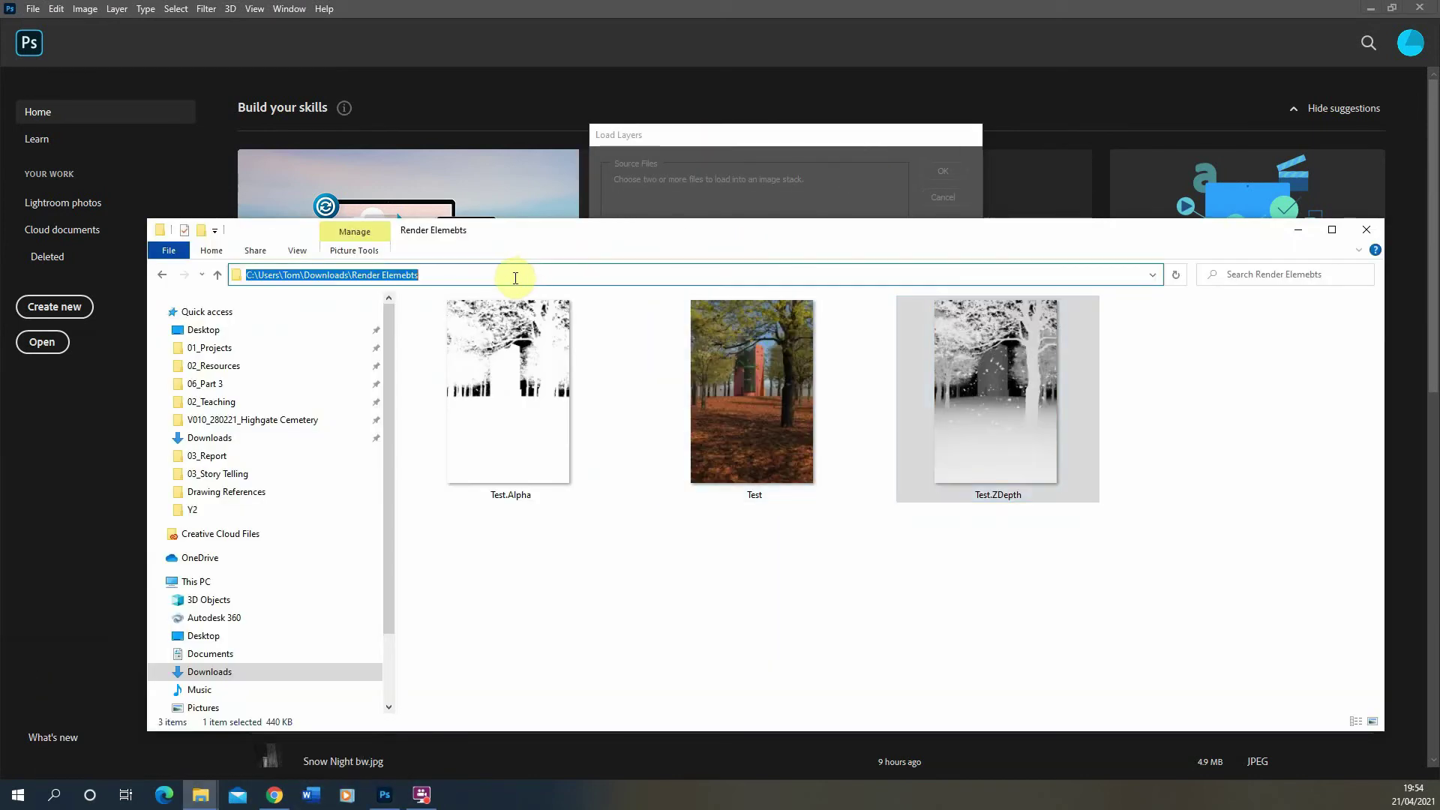
pyautogui.click(722, 139)
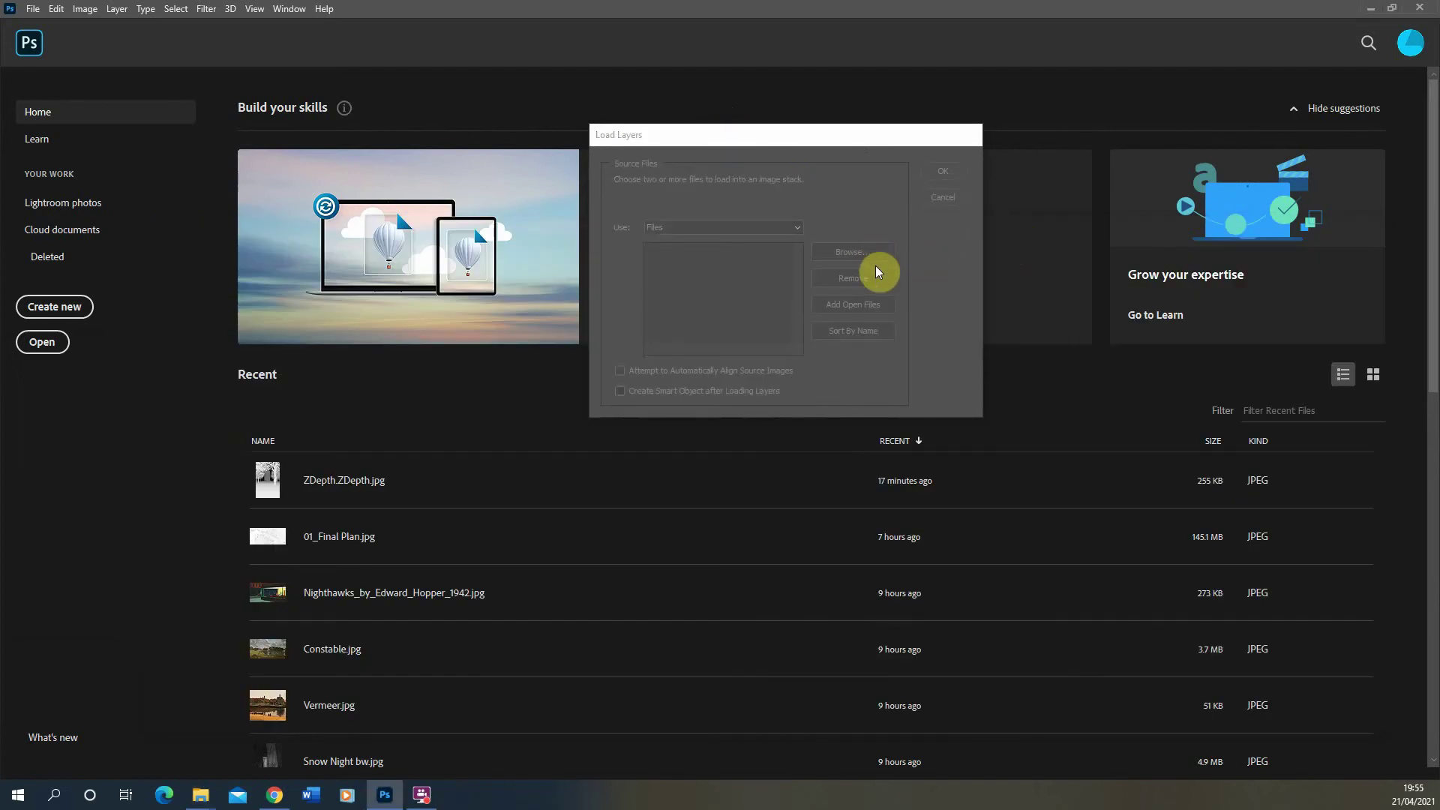
pyautogui.click(870, 255)
pyautogui.hotkey('ctrl', 'v')
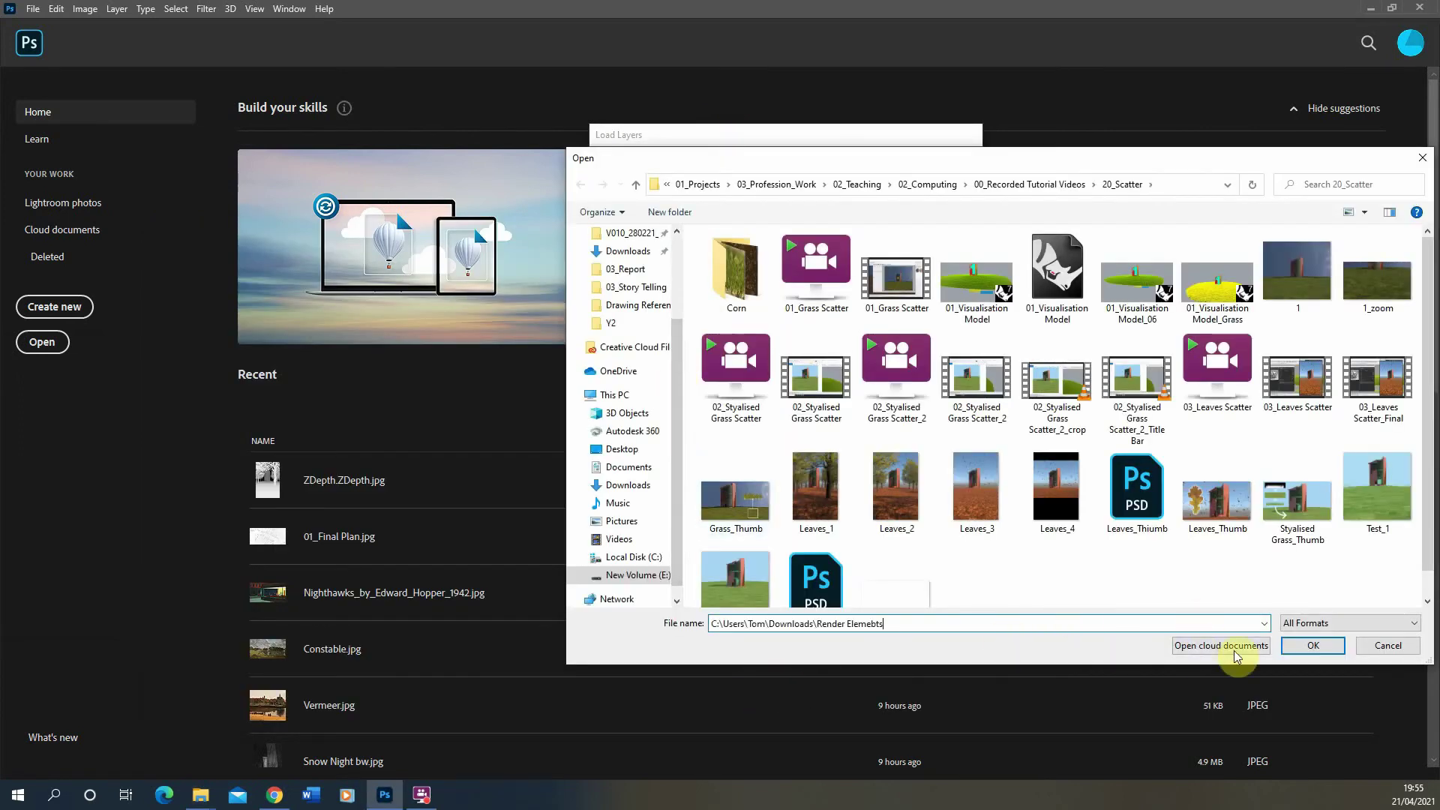
pyautogui.click(1313, 645)
pyautogui.moveTo(989, 391); pyautogui.dragTo(712, 274)
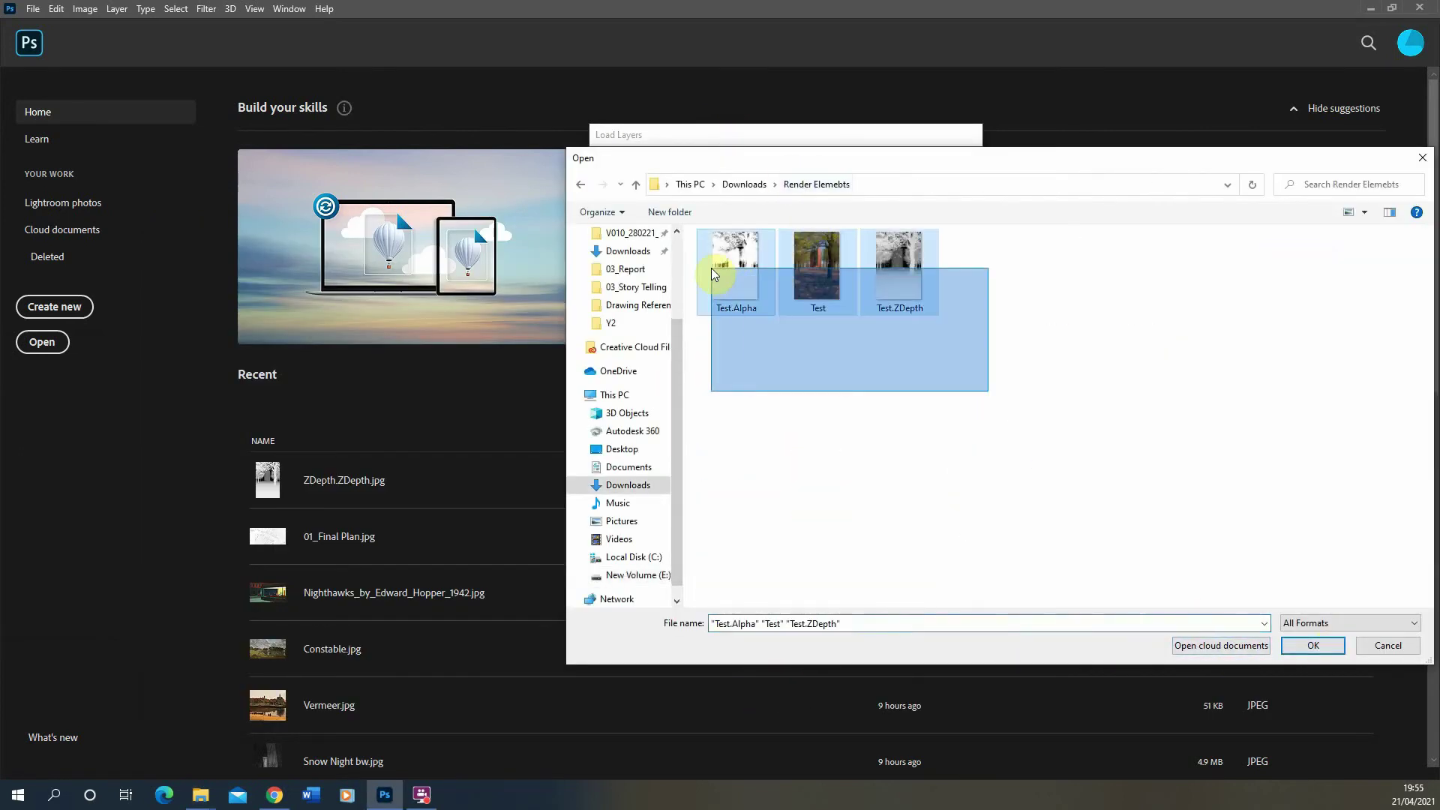
pyautogui.click(1313, 645)
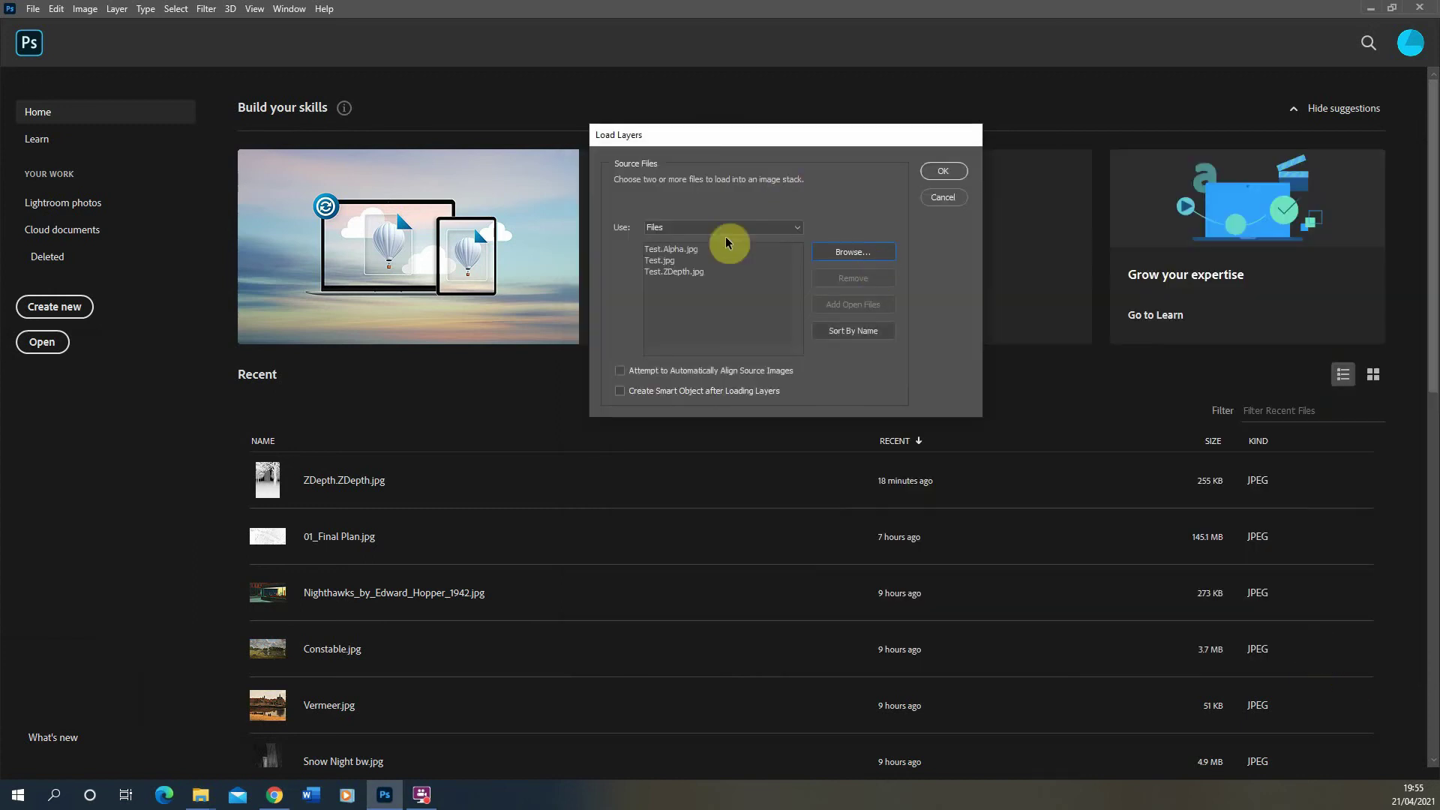
pyautogui.click(943, 171)
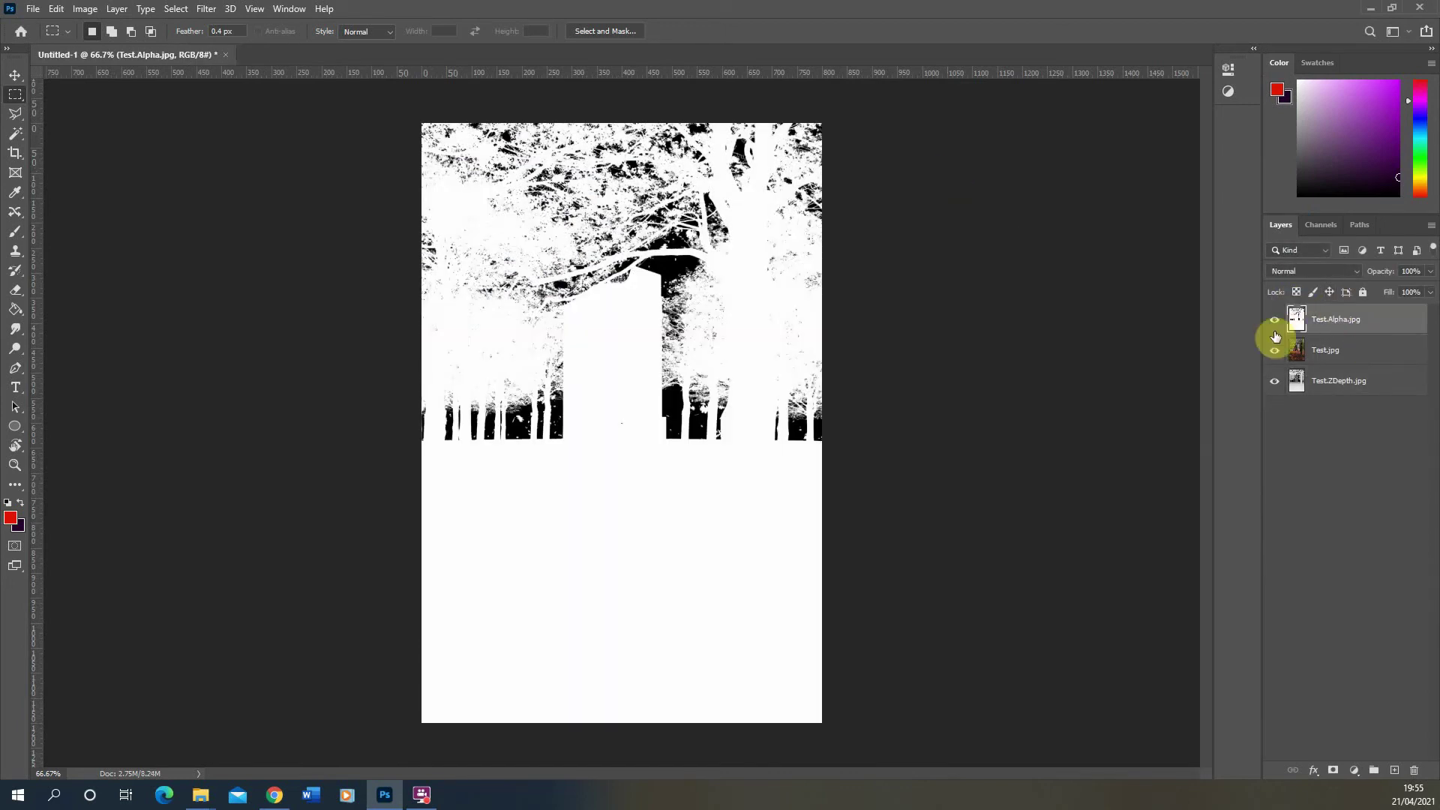
# Hide and re-show Test.Alpha.jpg, Test.jpg and Test.ZDepth.jpg to inspect each render layer
pyautogui.click(1274, 319)
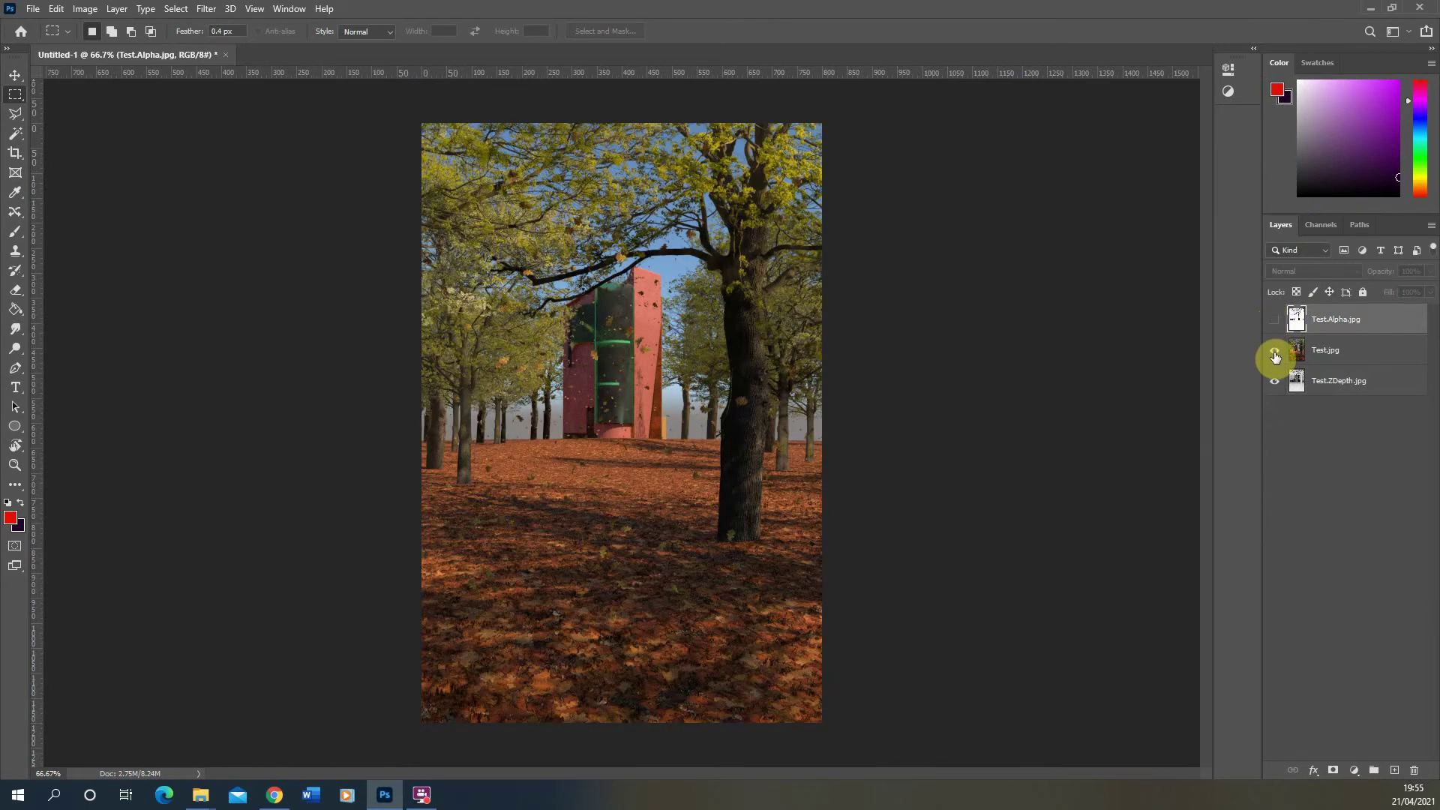
pyautogui.click(1274, 350)
pyautogui.click(1275, 383)
pyautogui.click(1275, 381)
pyautogui.click(1274, 350)
pyautogui.click(1274, 319)
# Move Test.Alpha.jpg to the bottom of the stack and Test.ZDepth.jpg to the top
pyautogui.moveTo(1343, 360); pyautogui.dragTo(1352, 426)
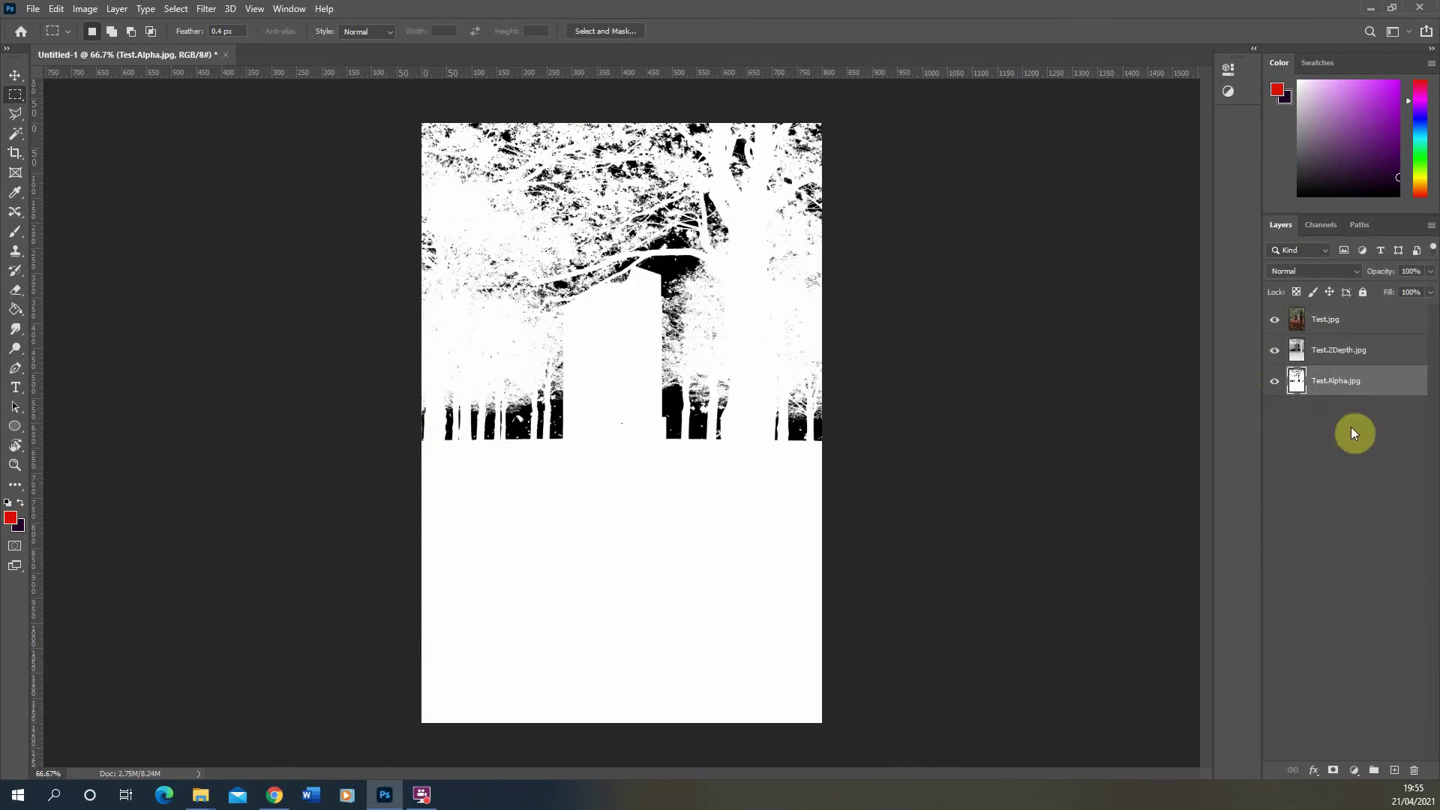
pyautogui.click(1337, 352)
pyautogui.moveTo(1335, 352); pyautogui.dragTo(1332, 300)
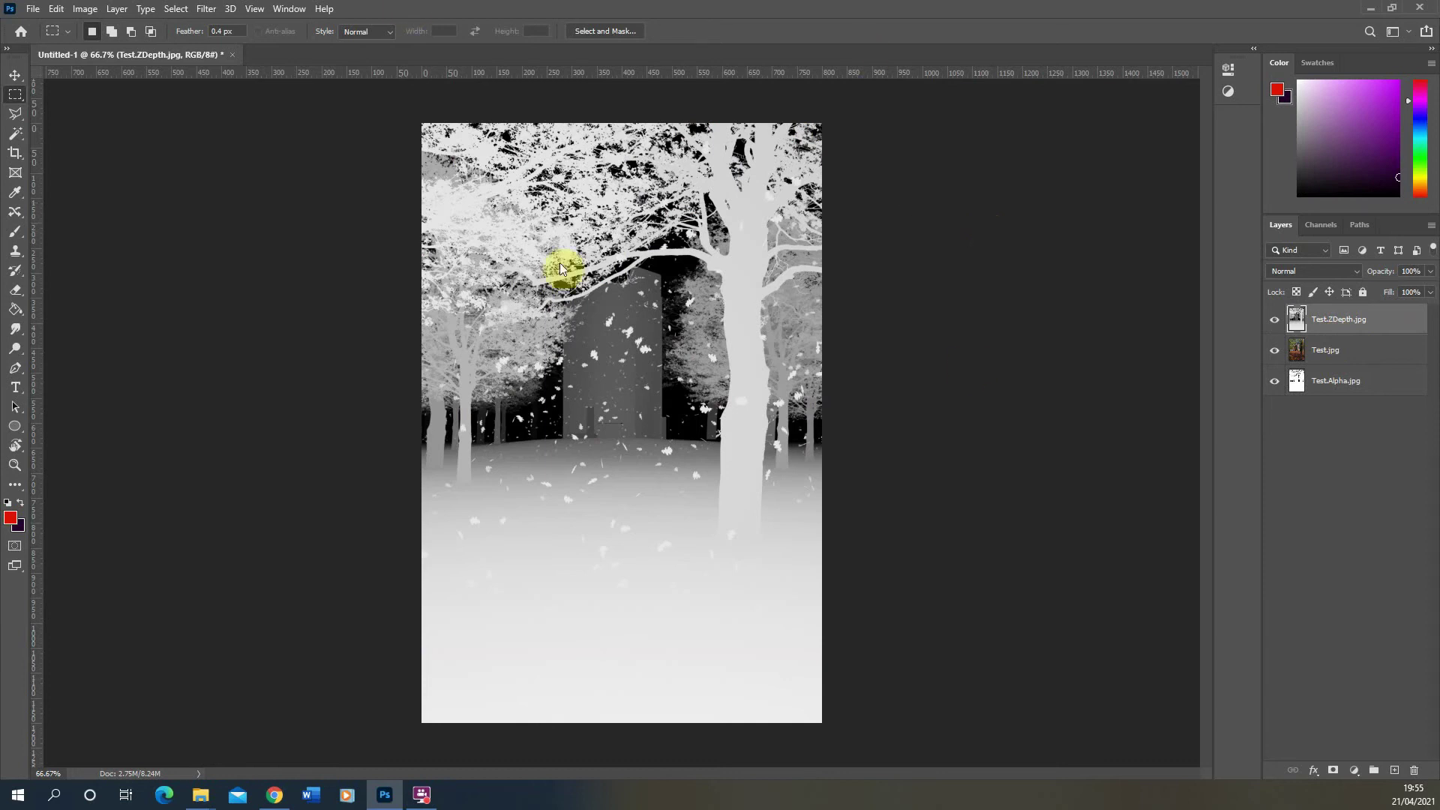
# Invert the tones of the Test.ZDepth.jpg layer with Image > Adjustments > Invert
pyautogui.click(86, 9)
pyautogui.moveTo(108, 52)
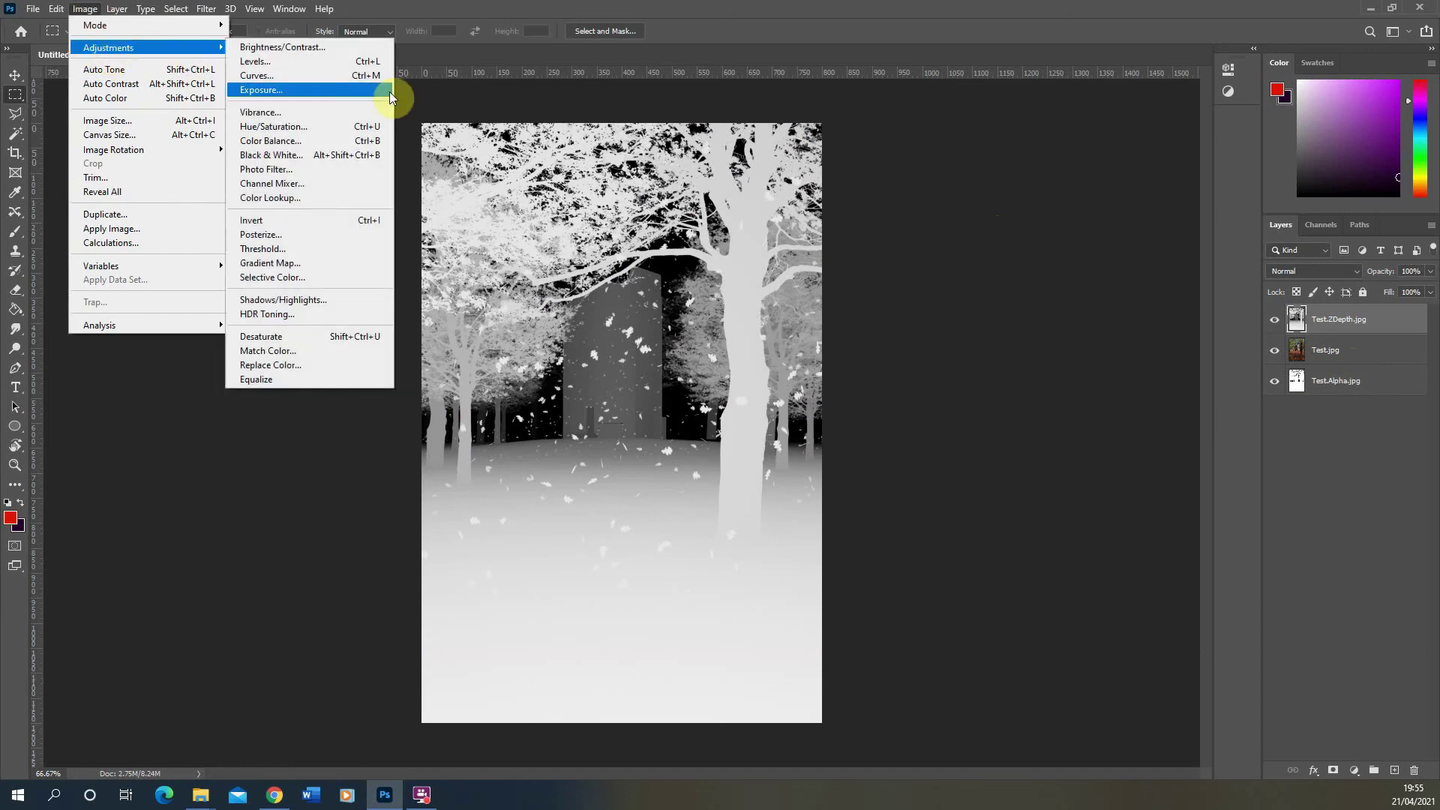
pyautogui.click(308, 222)
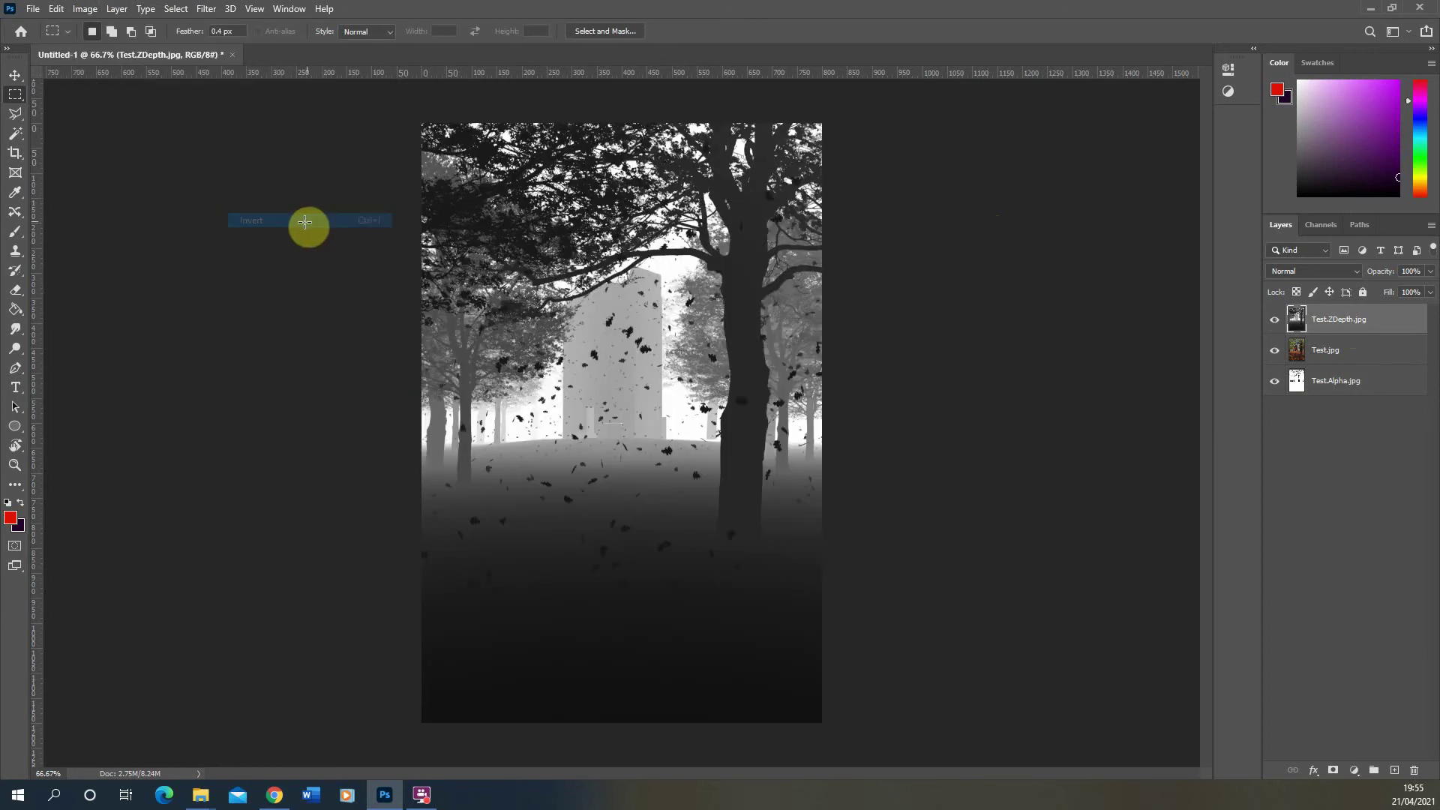
# Set Test.ZDepth.jpg to Screen blend mode and lower its fill to 71%
pyautogui.click(1293, 274)
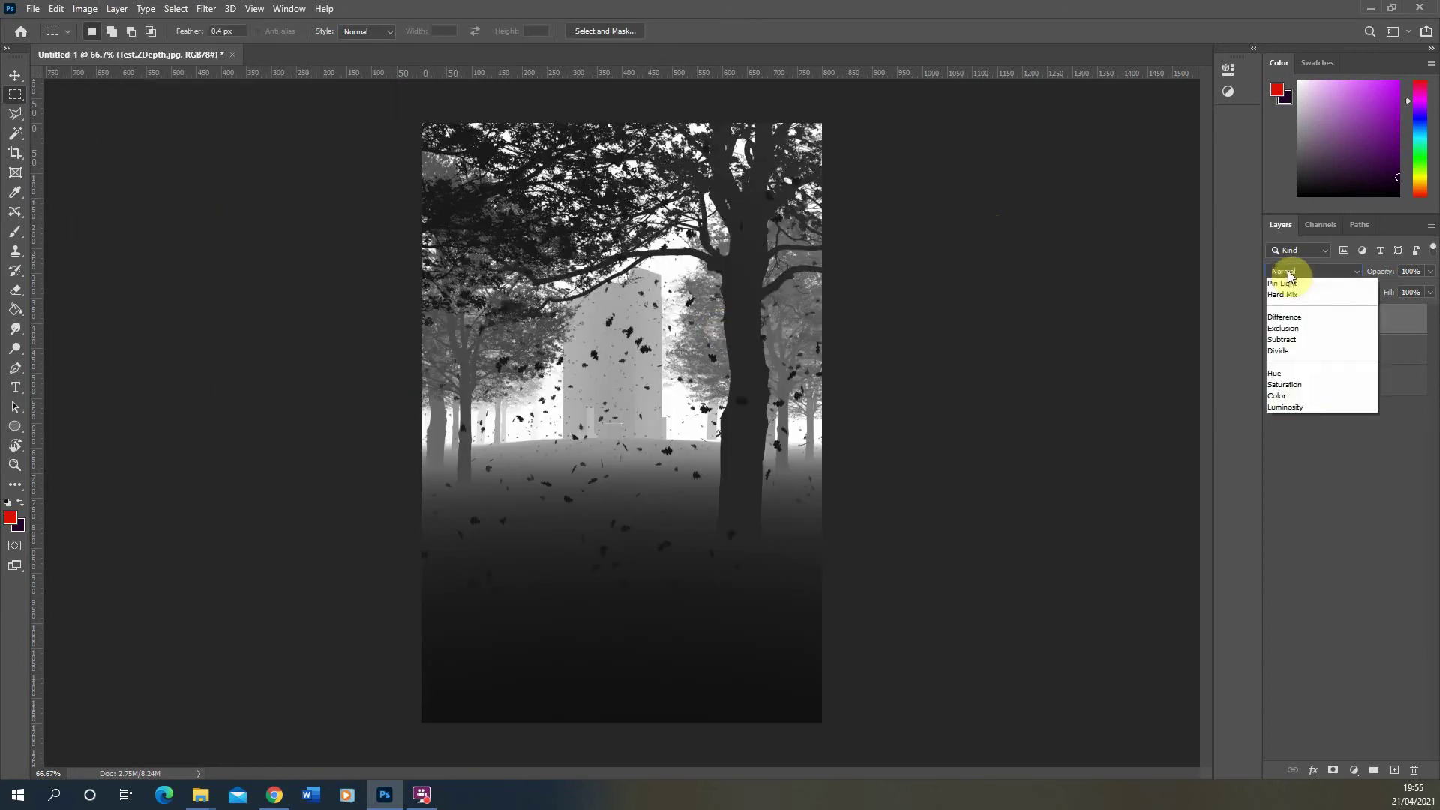
pyautogui.click(1288, 402)
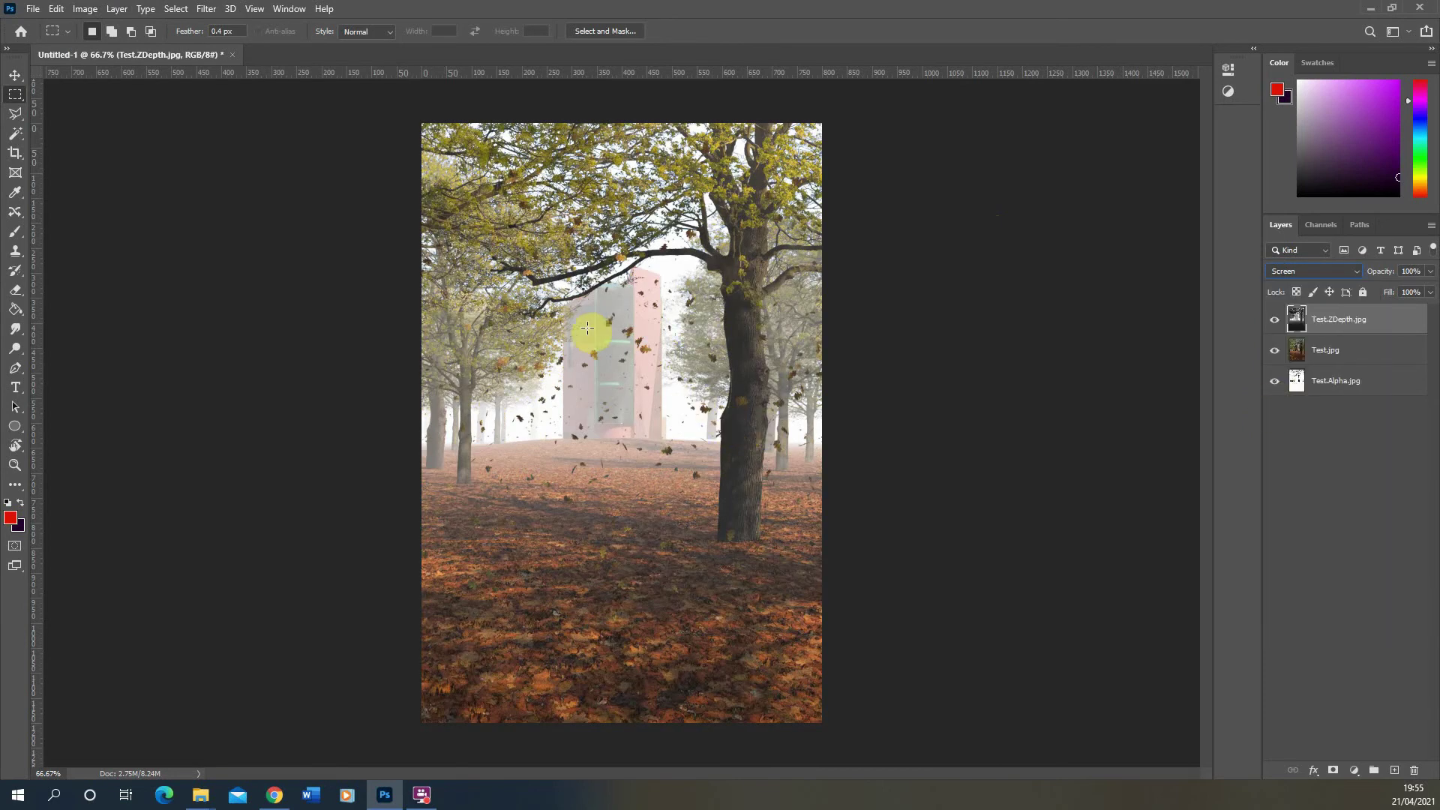
pyautogui.click(1429, 292)
pyautogui.moveTo(1406, 310)
pyautogui.mouseDown()
pyautogui.moveTo(1363, 312)
pyautogui.moveTo(1427, 318)
pyautogui.moveTo(1403, 326)
pyautogui.mouseUp()
pyautogui.hotkey('ctrl', 'alt', 'a')
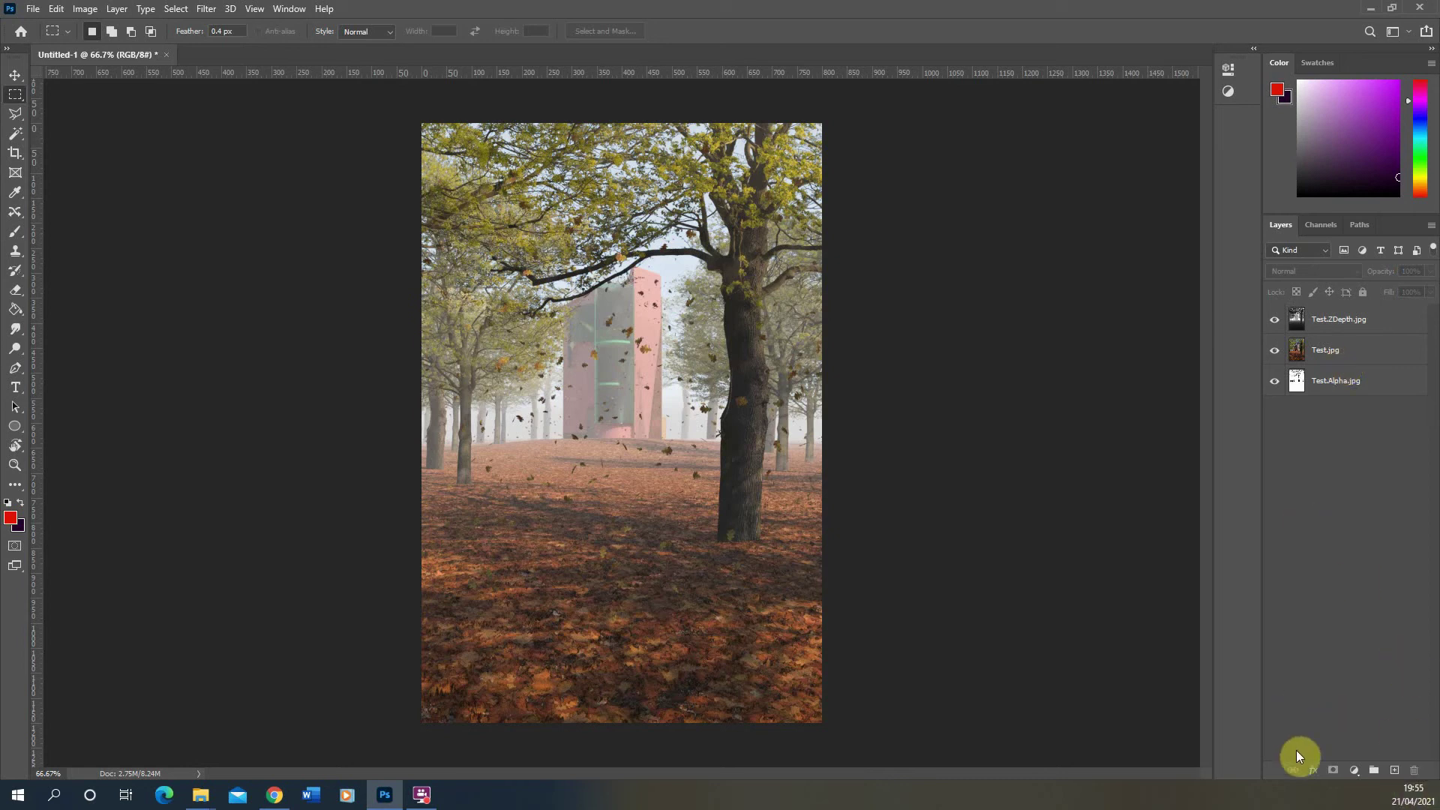
# Add a Curves 1 layer clipped to Test.ZDepth.jpg, pulling its white and black points inward
pyautogui.click(1360, 773)
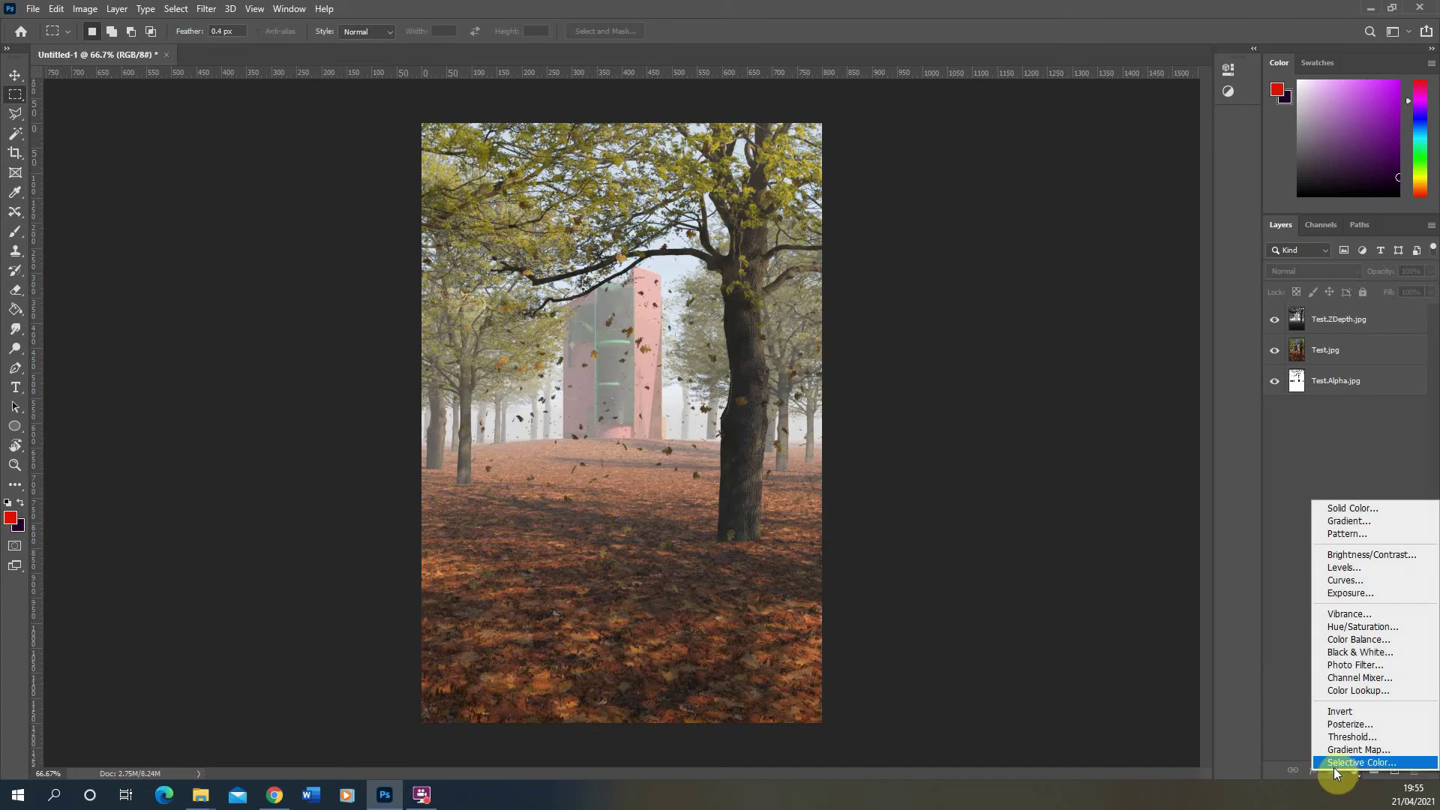
pyautogui.click(1342, 581)
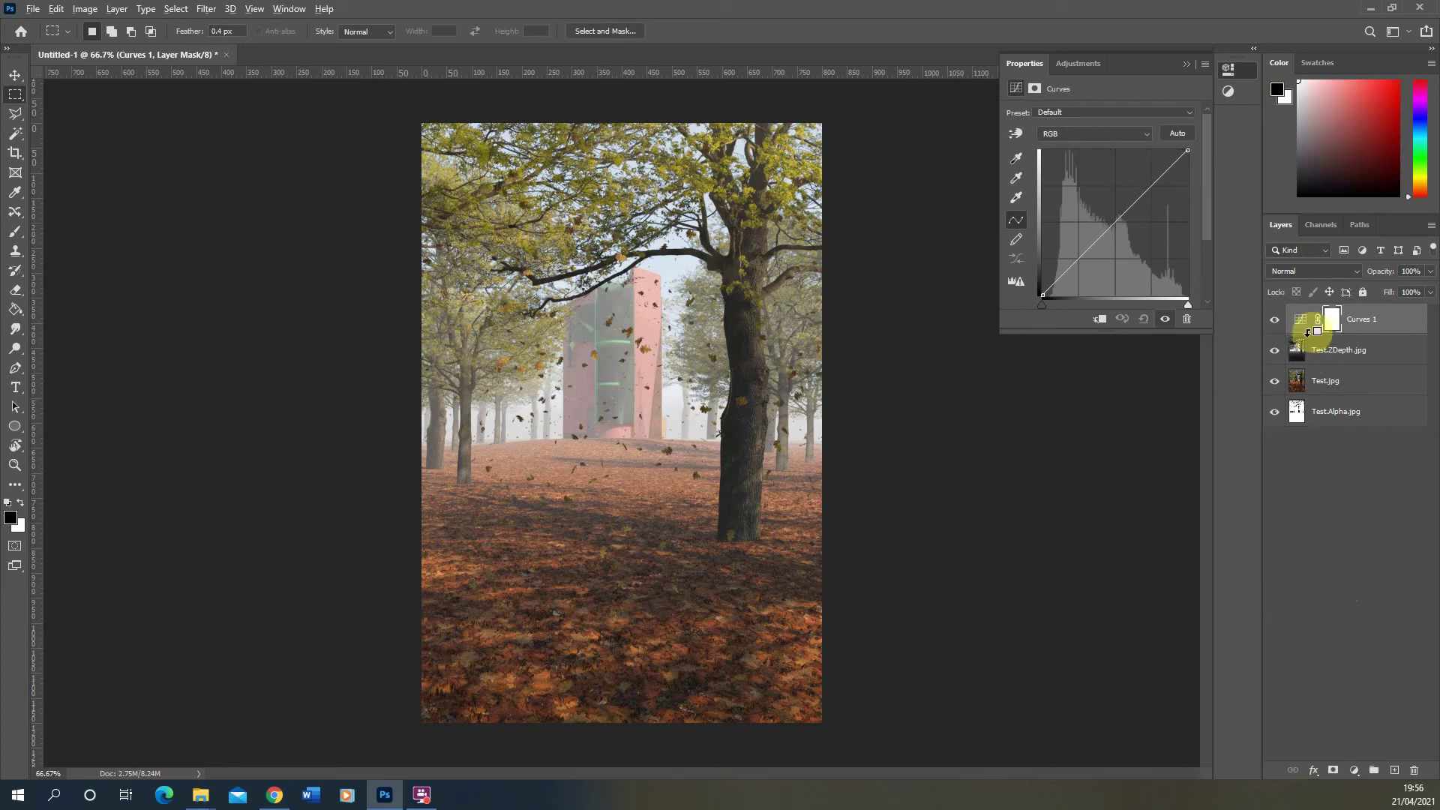
pyautogui.keyDown('alt'); pyautogui.click(1307, 332); pyautogui.keyUp('alt')
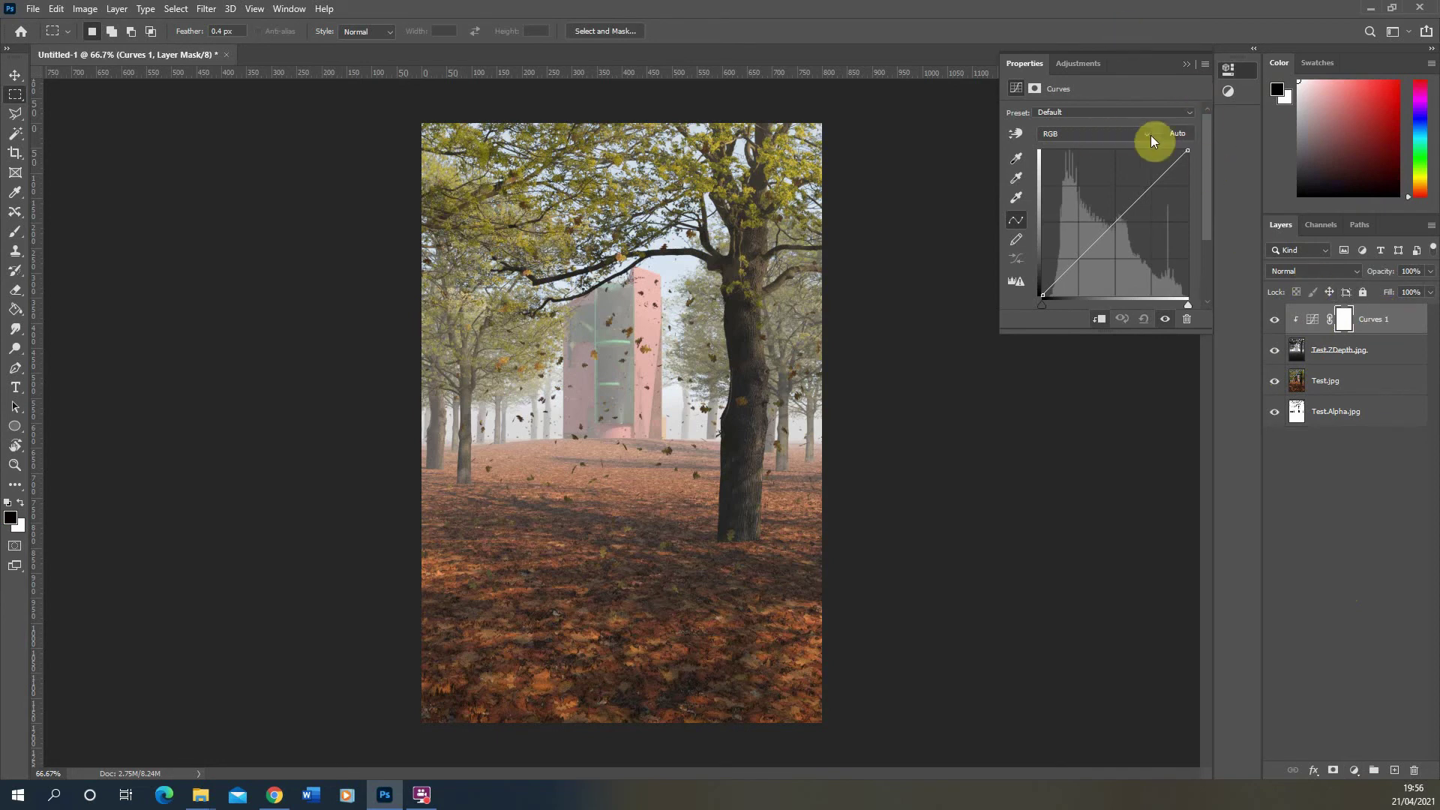
pyautogui.moveTo(1187, 151)
pyautogui.mouseDown()
pyautogui.moveTo(1073, 145)
pyautogui.moveTo(1205, 141)
pyautogui.mouseUp()
pyautogui.moveTo(1044, 294)
pyautogui.mouseDown()
pyautogui.moveTo(1129, 298)
pyautogui.moveTo(1042, 296)
pyautogui.mouseUp()
# Switch the Test.ZDepth.jpg layer back to Normal blend mode
pyautogui.click(1356, 350)
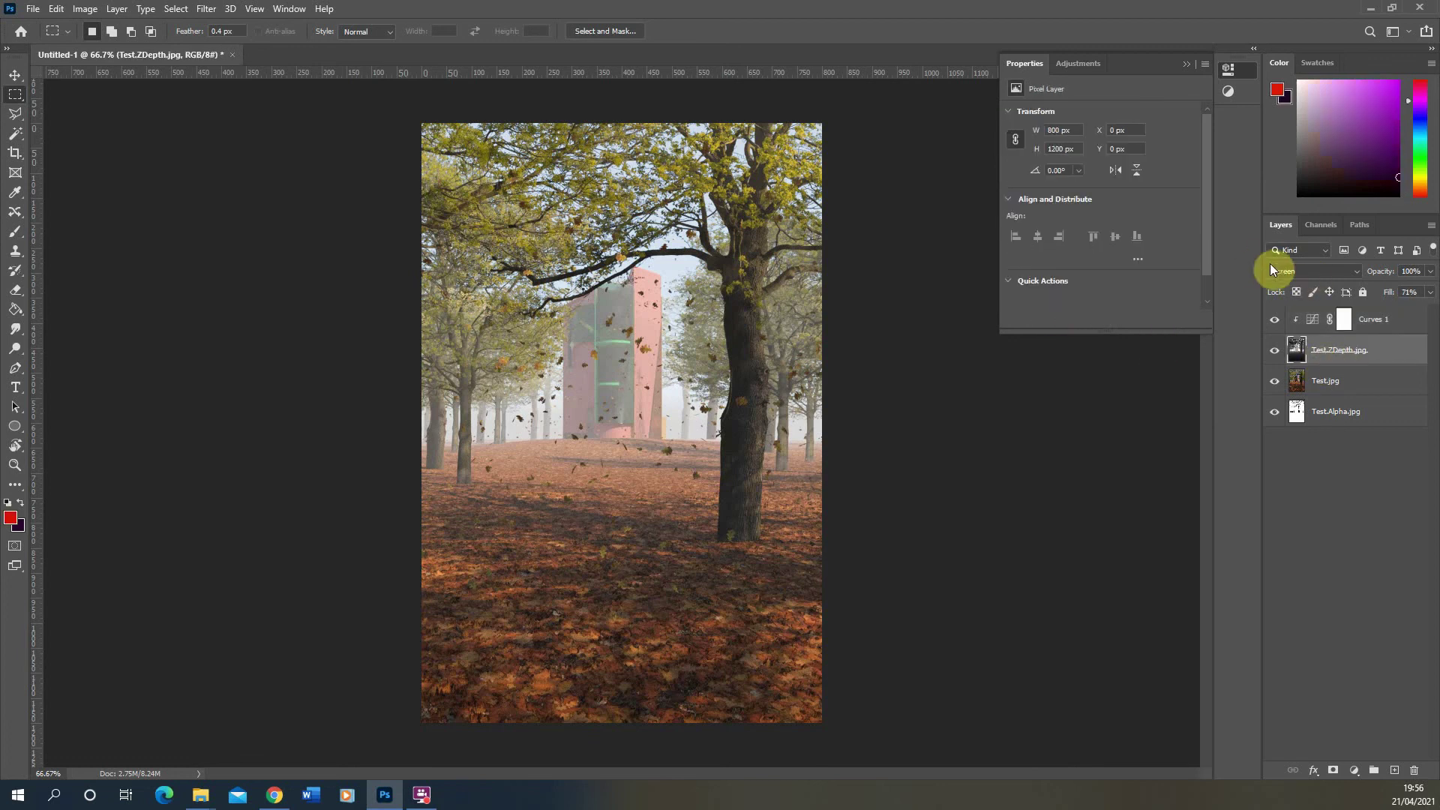
pyautogui.click(1304, 273)
pyautogui.click(1306, 279)
pyautogui.click(1429, 292)
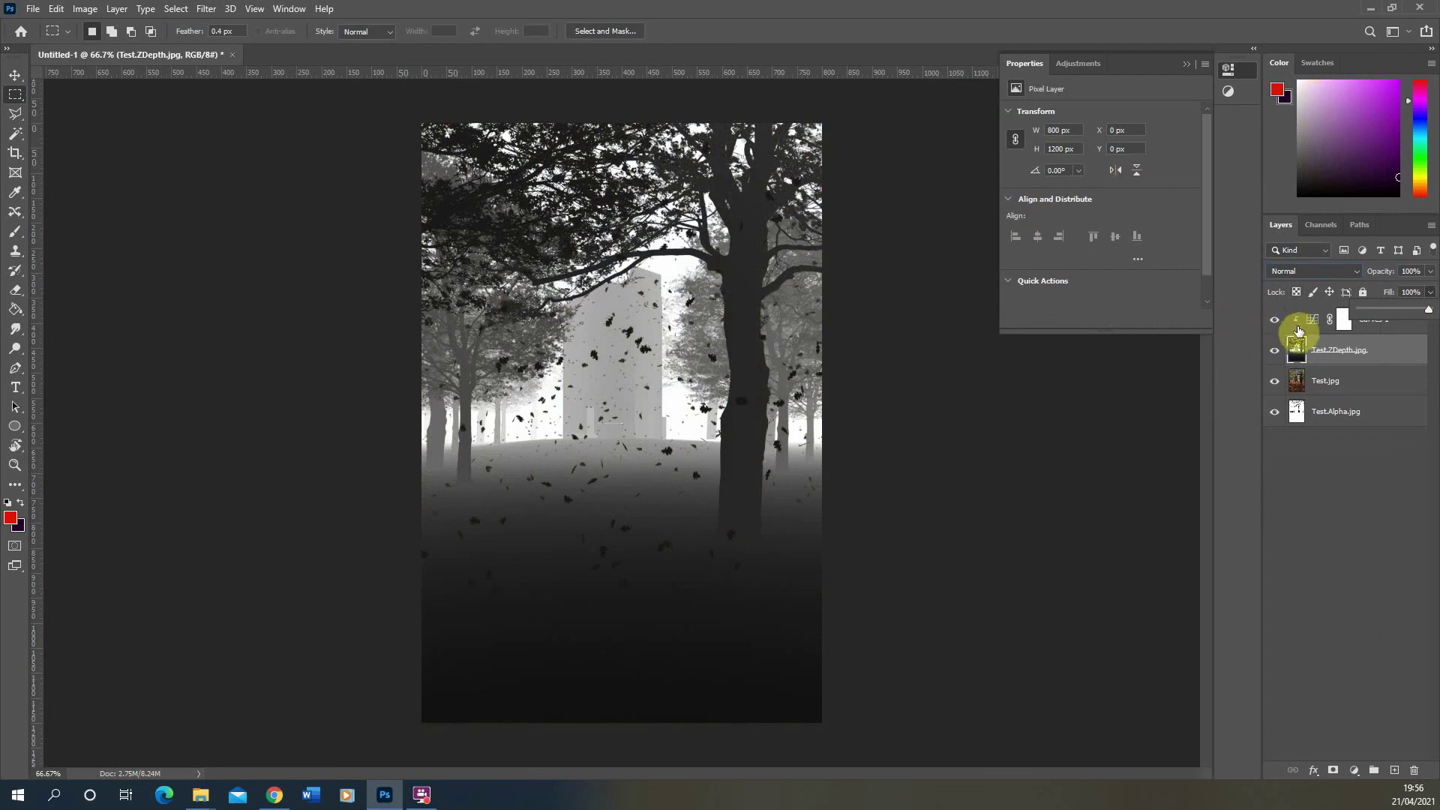
# Retune Curves 1's black and white points for a soft grey depth gradient
pyautogui.click(1306, 319)
pyautogui.moveTo(1044, 295)
pyautogui.mouseDown()
pyautogui.moveTo(1099, 302)
pyautogui.moveTo(1042, 299)
pyautogui.mouseUp()
pyautogui.moveTo(1186, 150)
pyautogui.mouseDown()
pyautogui.moveTo(1131, 147)
pyautogui.moveTo(1202, 159)
pyautogui.mouseUp()
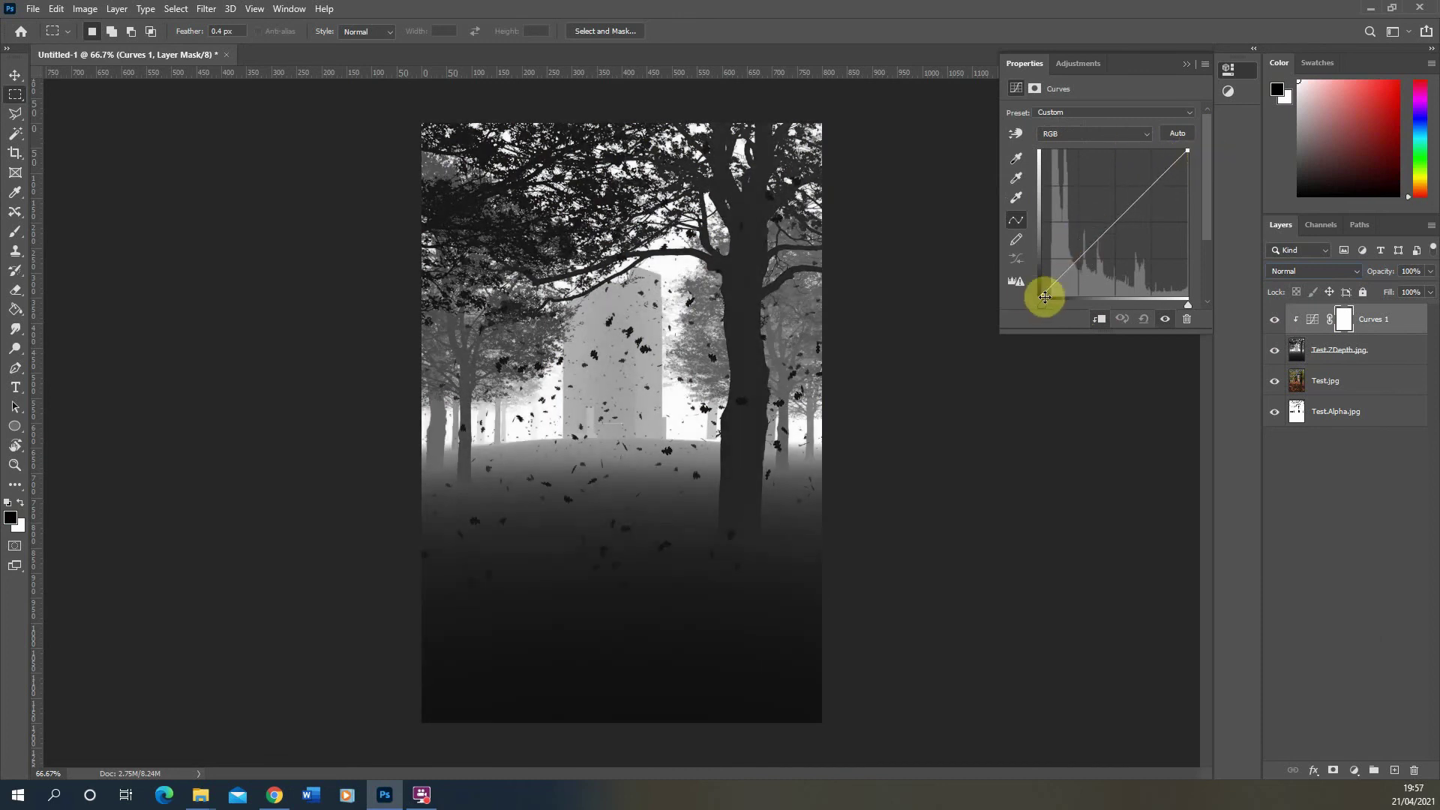
# Put Test.ZDepth.jpg back in Screen blend mode with fill at 49%
pyautogui.moveTo(1044, 296); pyautogui.dragTo(1042, 295)
pyautogui.click(1316, 352)
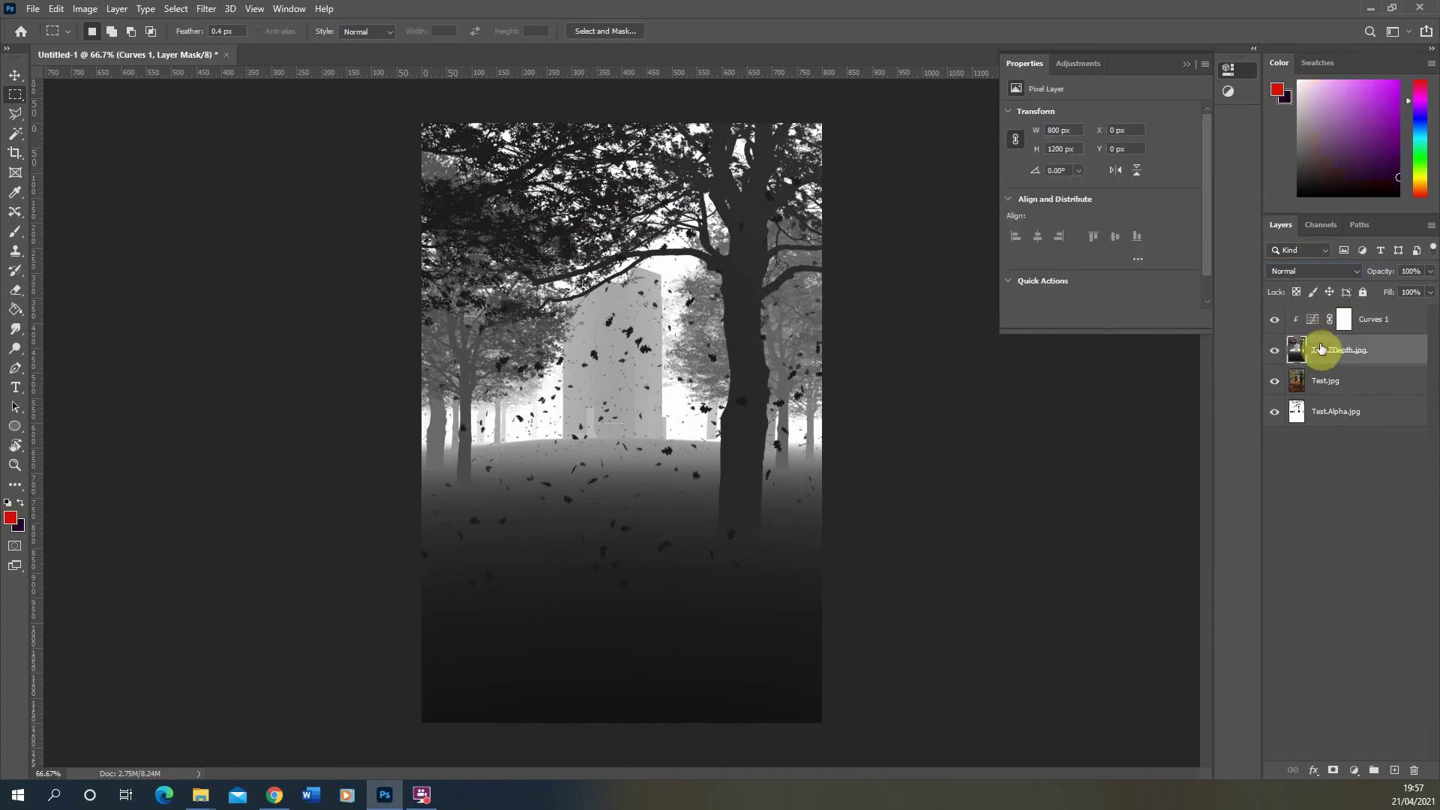
pyautogui.click(1316, 271)
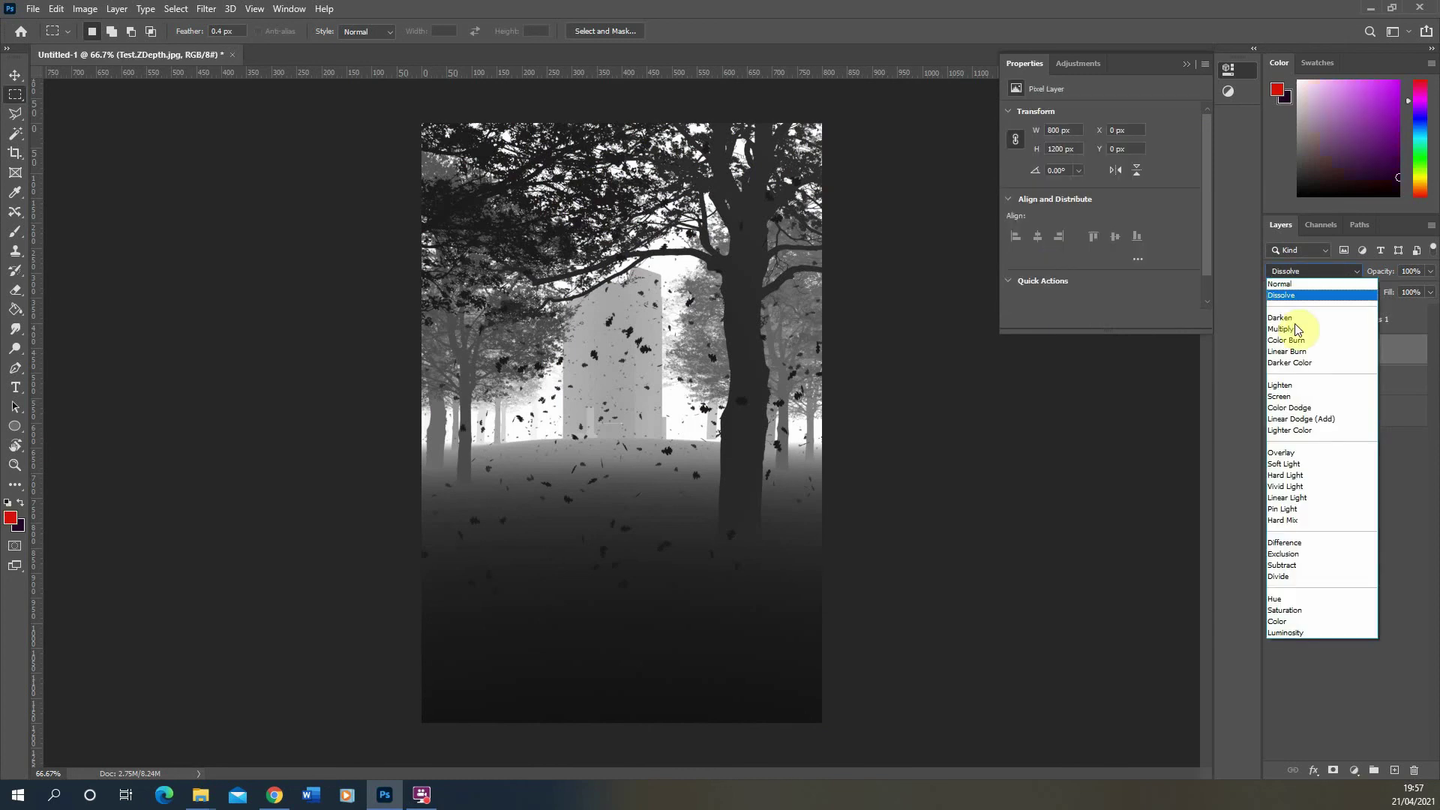
pyautogui.click(1284, 396)
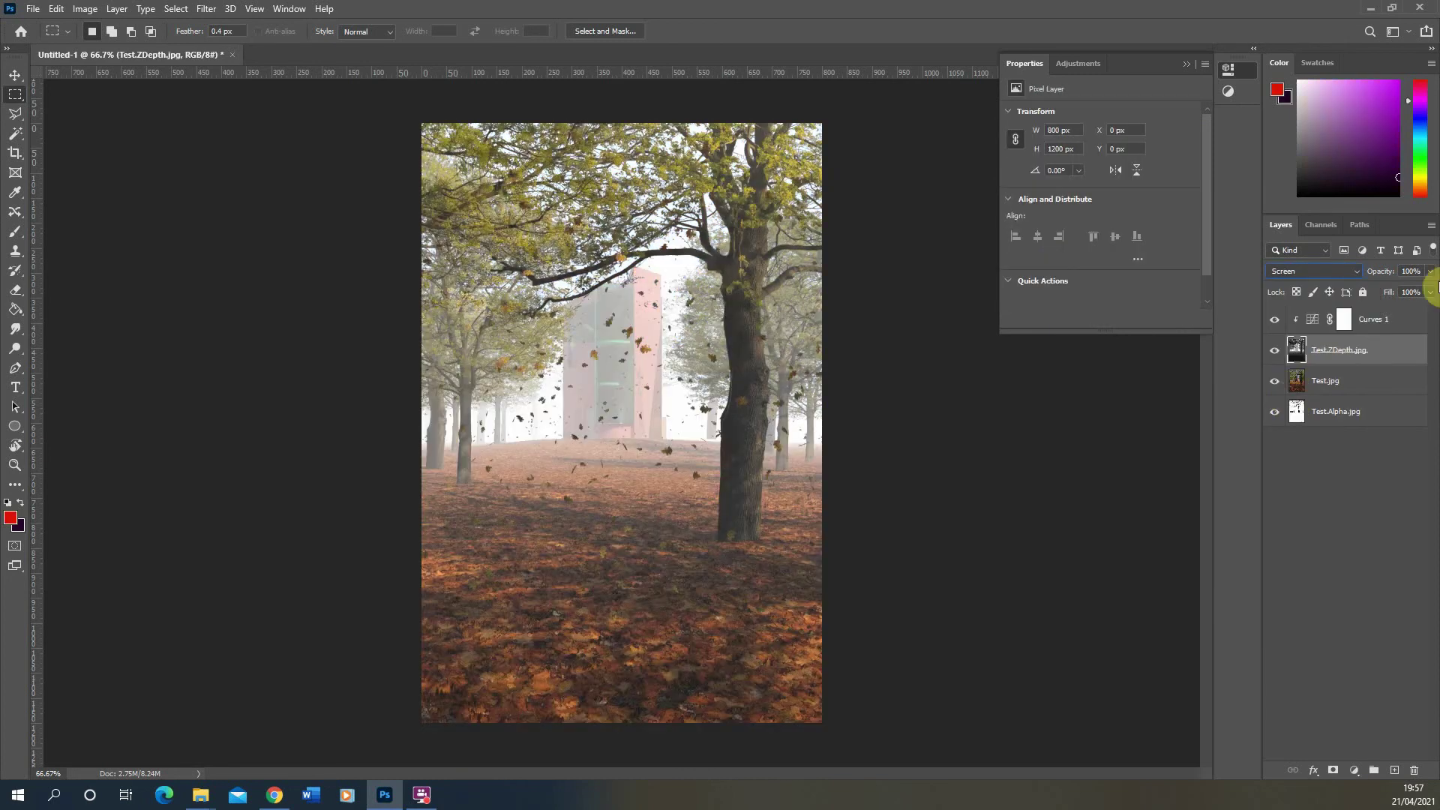
pyautogui.click(1393, 310)
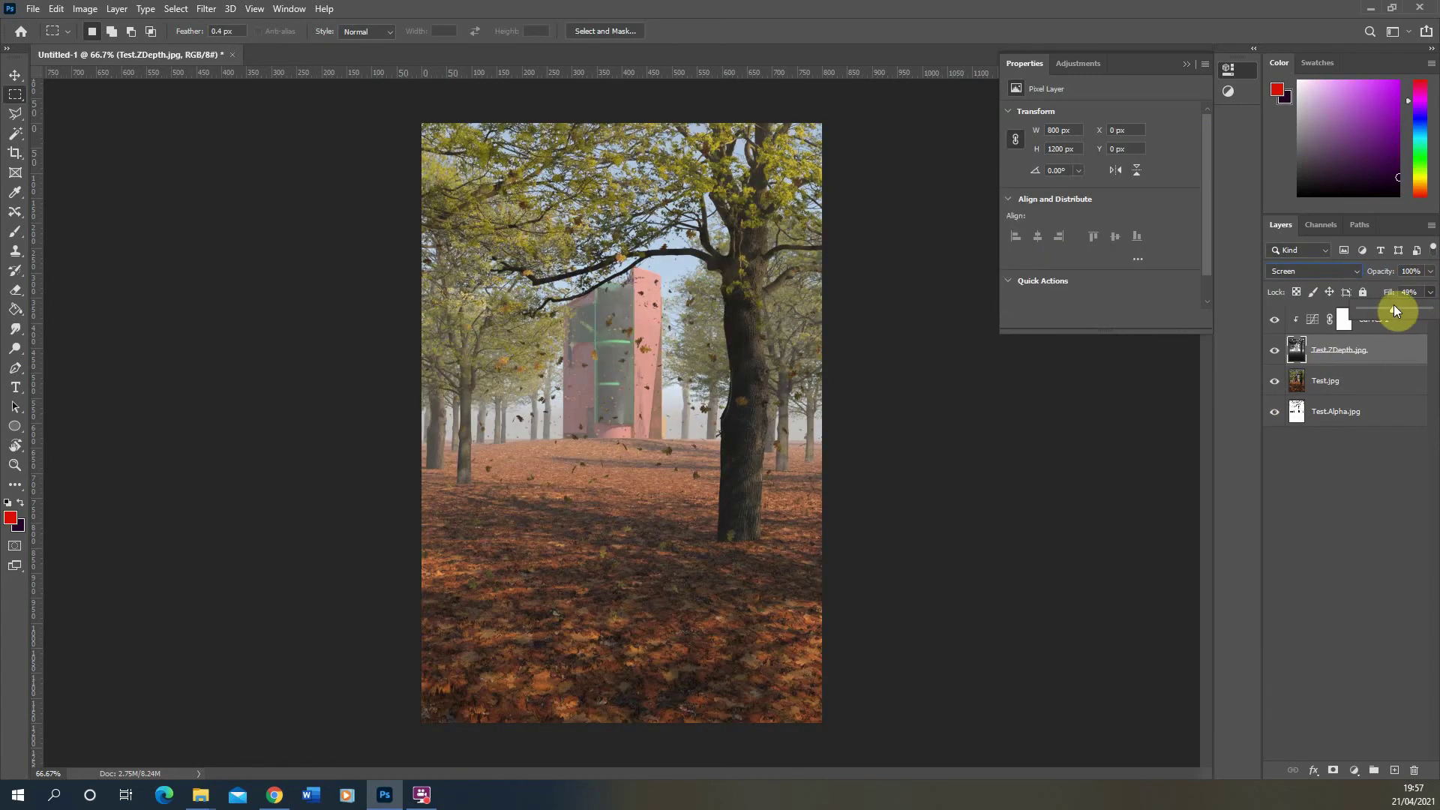